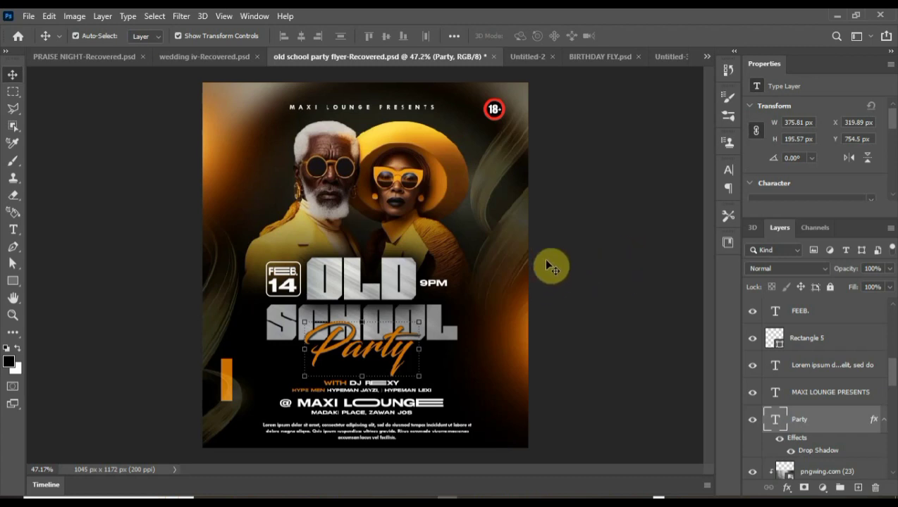
Step: Hide the toolbar, options bar and panels to view the finished OLD SCHOOL Party flyer
key(Tab)
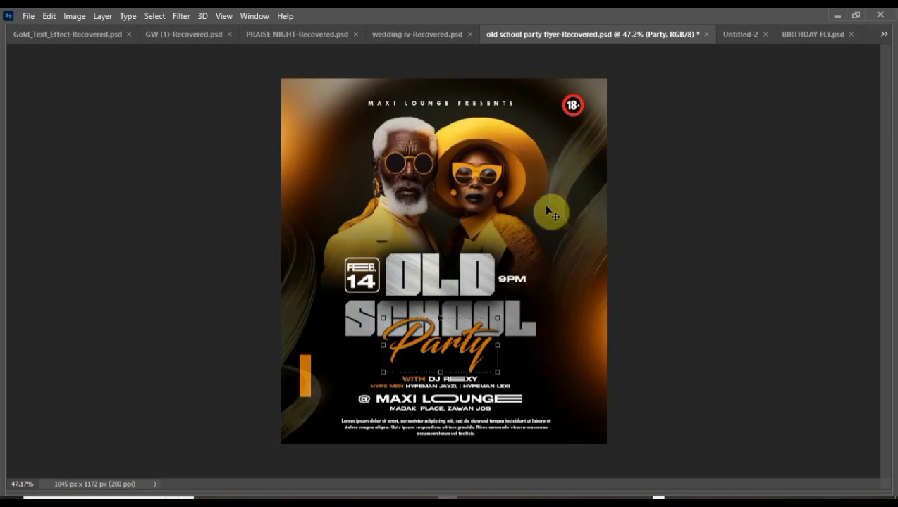
Step: Create a new 1080 × 1080 px document with a resolution of 200 ppi
click(29, 16)
click(38, 23)
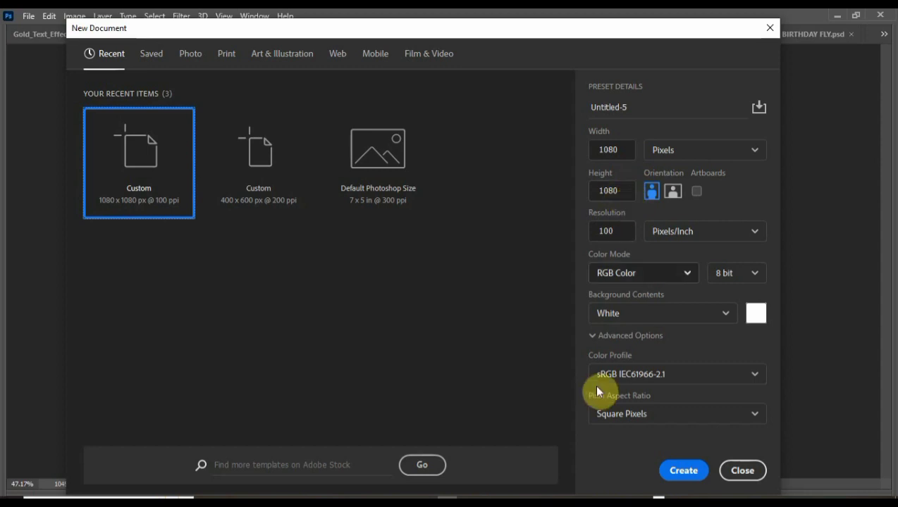
click(602, 232)
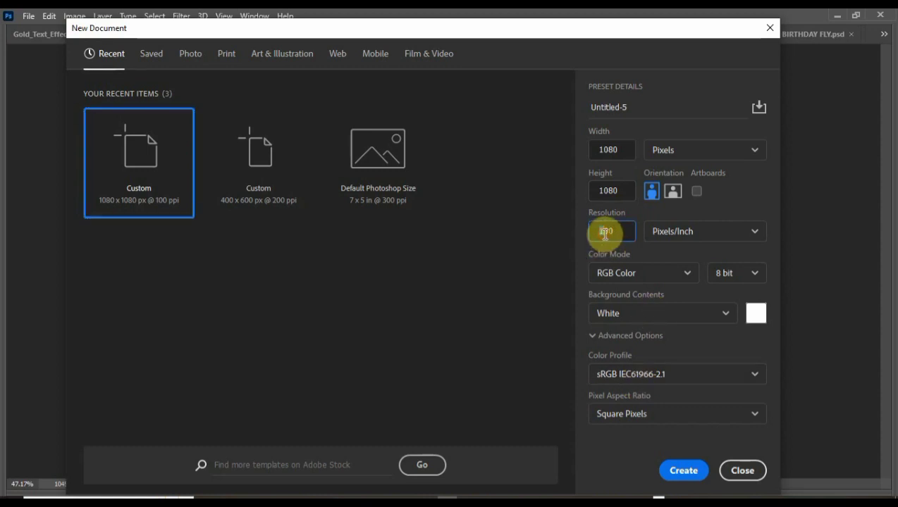
text(200)
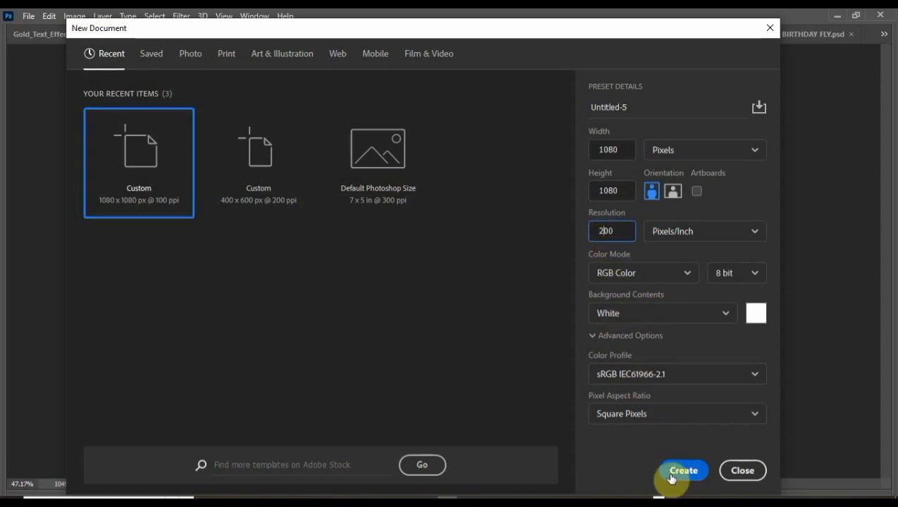
click(675, 473)
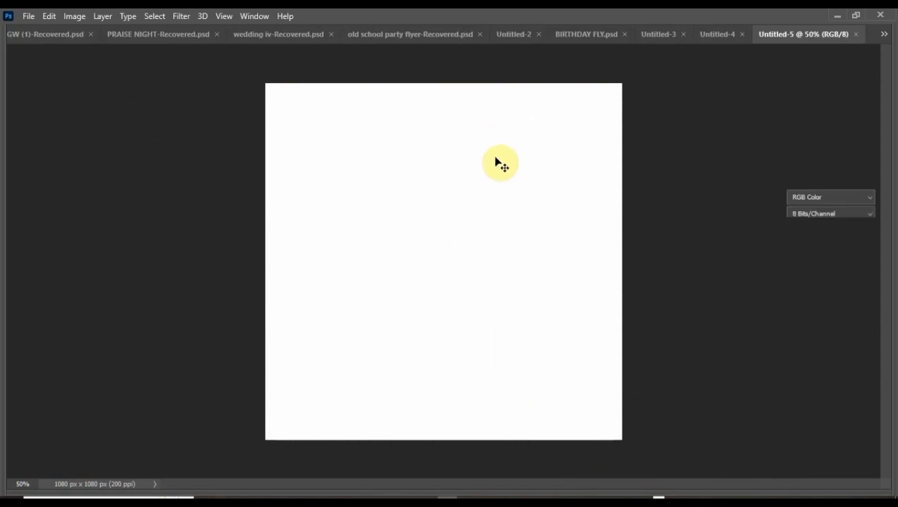
Step: Place image 01 as a smart object and enlarge it to nearly fill the square canvas
key(alt+Tab)
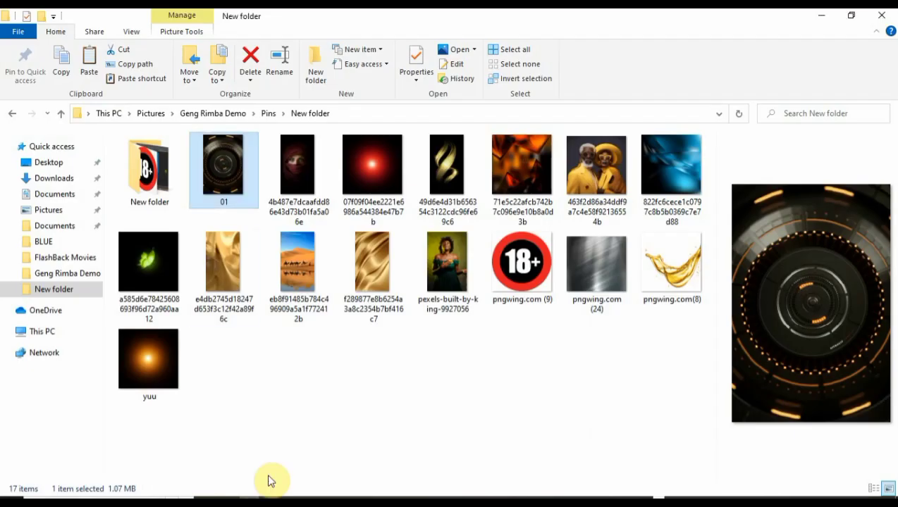
drag(240, 188, 412, 287)
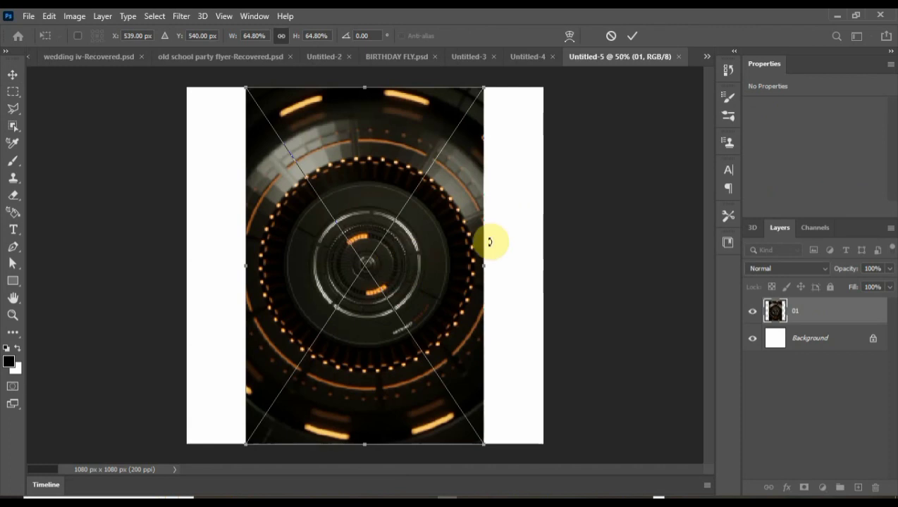
drag(482, 265, 538, 265)
drag(249, 266, 161, 279)
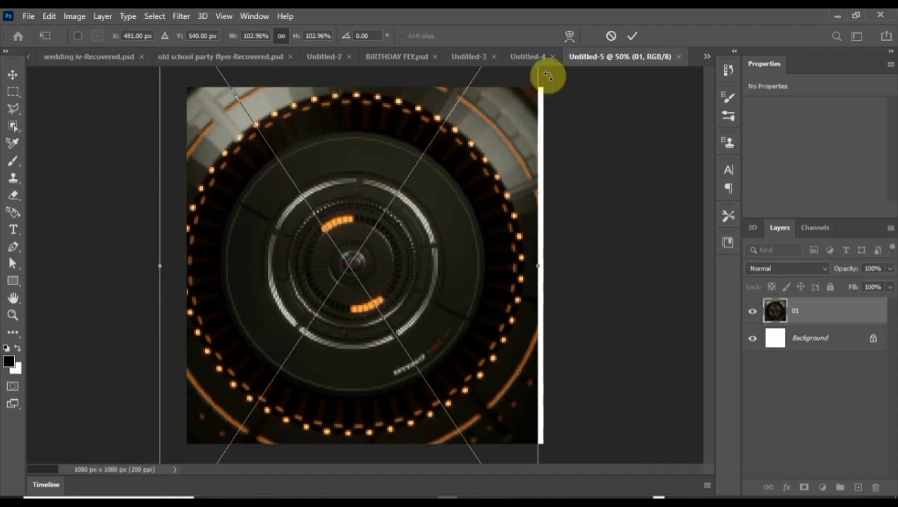
click(632, 36)
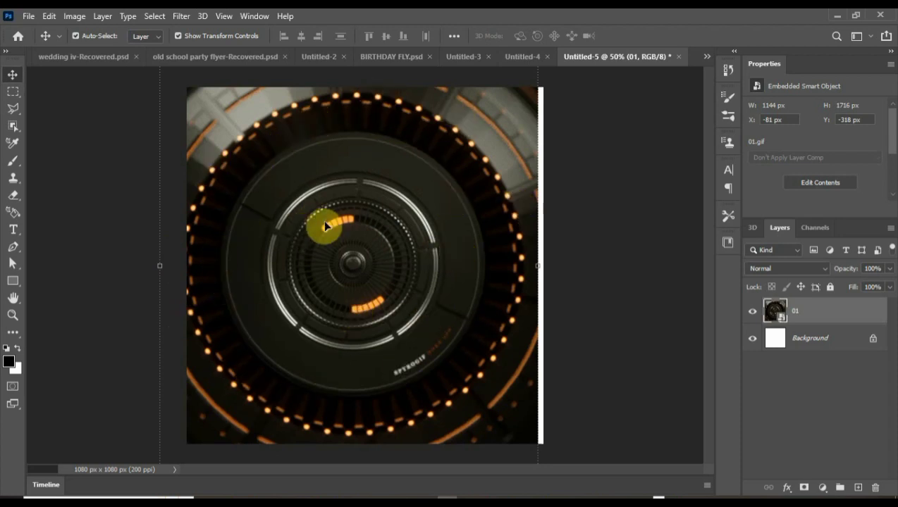
click(181, 15)
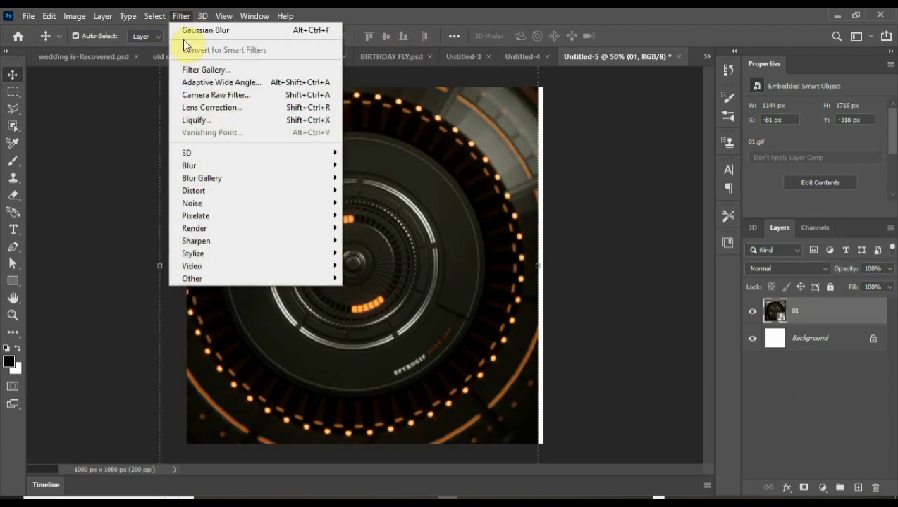
Step: Apply a Gaussian Blur smart filter with a radius of about 69.7 to image 01
mouse_move(335, 169)
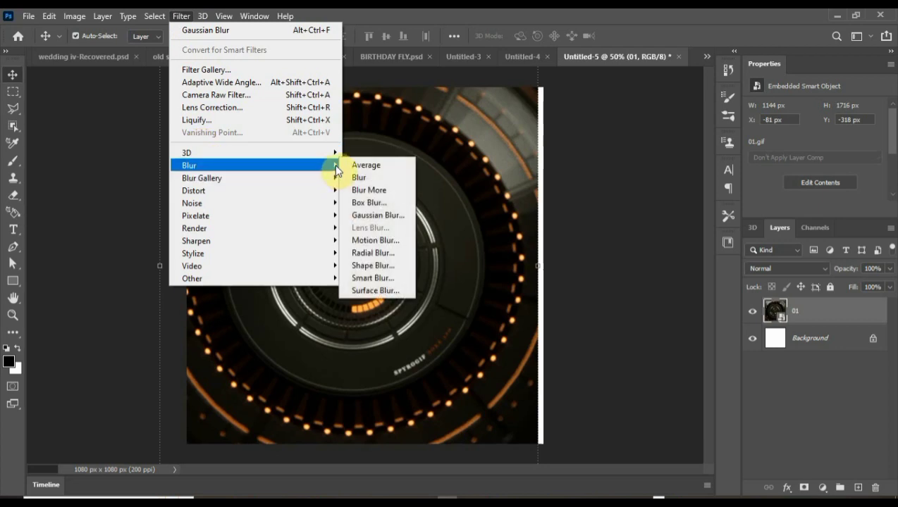
click(378, 215)
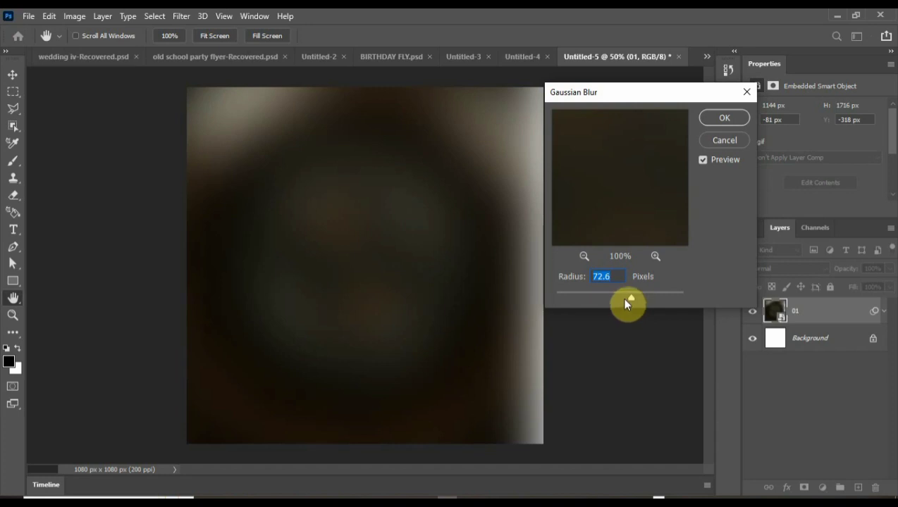
drag(625, 297, 632, 299)
click(632, 299)
mouse_move(631, 299)
mouse_down()
mouse_move(623, 300)
mouse_move(630, 298)
mouse_up()
click(701, 119)
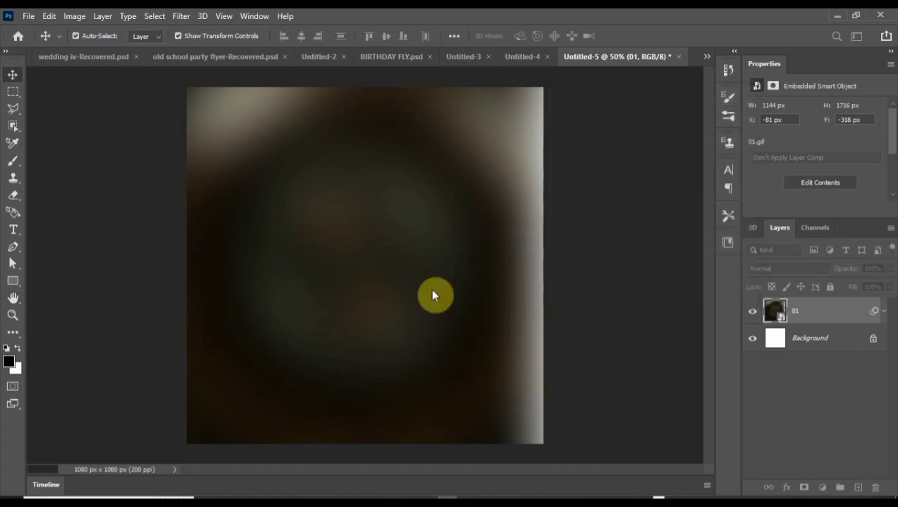
Step: Stretch the blurred layer to 1226 × 1839 px so it covers the canvas
click(543, 267)
click(493, 215)
drag(544, 266, 571, 262)
click(632, 36)
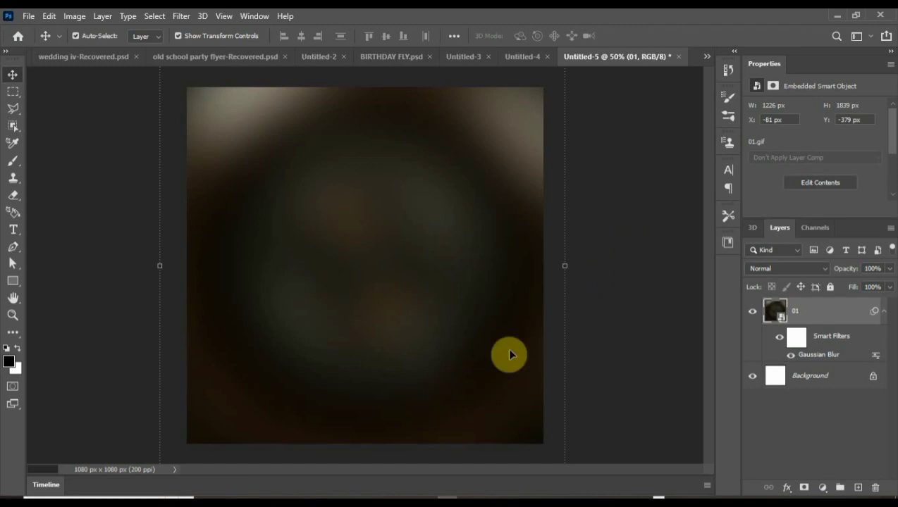
Step: Draw a black rectangle and stretch it across the lower part of the canvas
click(13, 280)
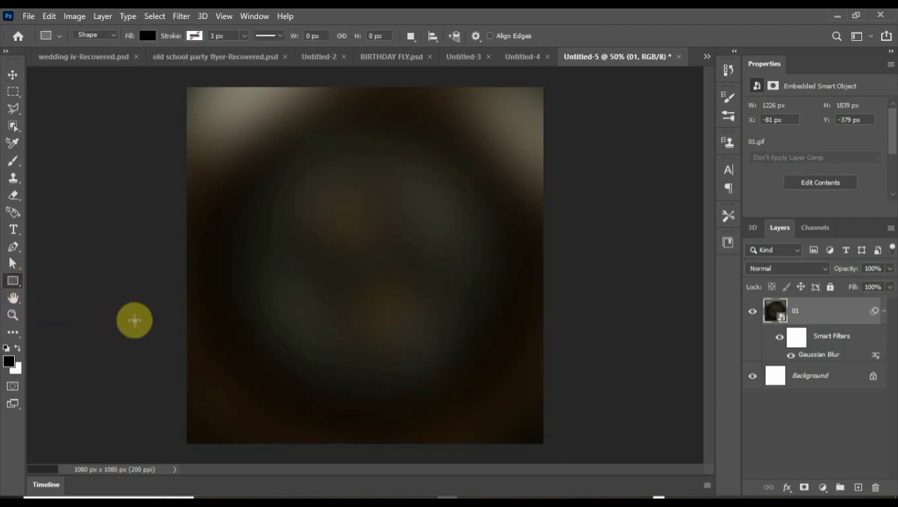
drag(141, 298, 589, 455)
click(11, 76)
drag(367, 298, 377, 268)
click(654, 35)
Step: Add a gradient layer mask fading the rectangle into the background, then raise the fade edge
click(11, 338)
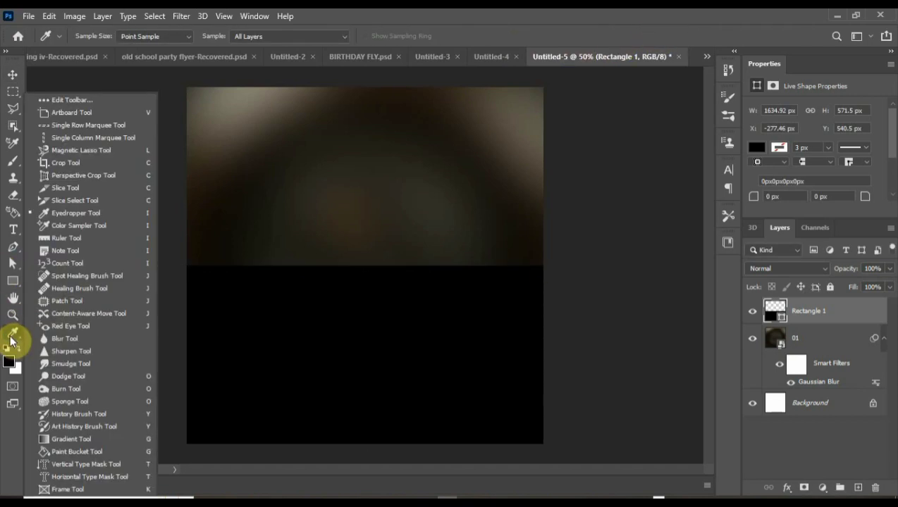
click(57, 438)
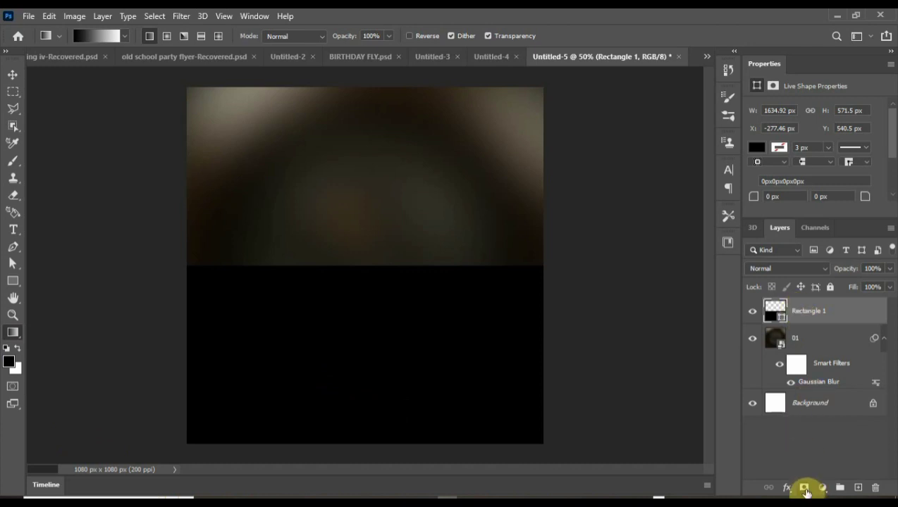
click(804, 490)
drag(365, 369, 365, 257)
drag(363, 294, 358, 430)
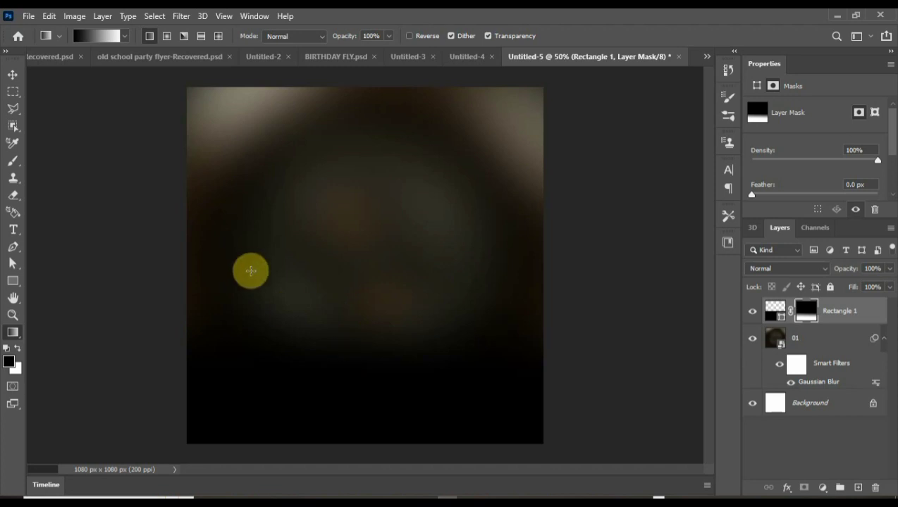
click(14, 74)
drag(365, 265, 367, 201)
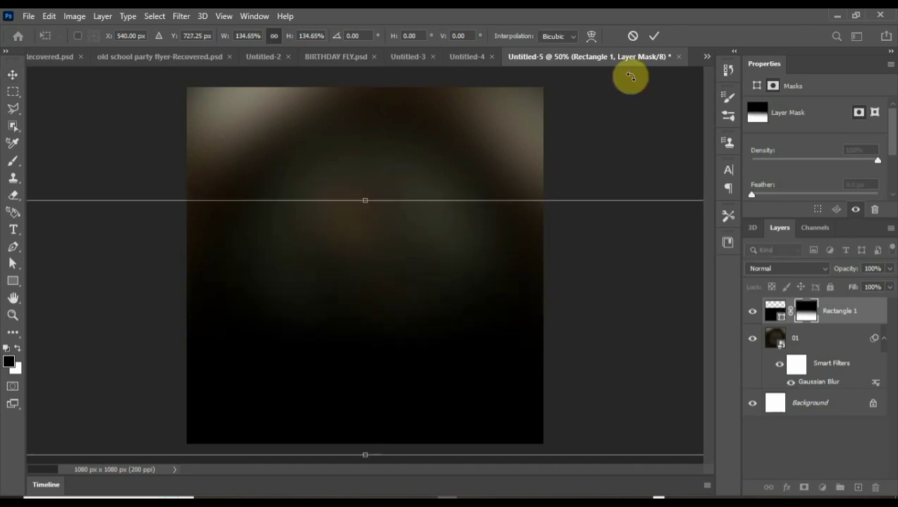
drag(368, 197, 373, 172)
click(649, 35)
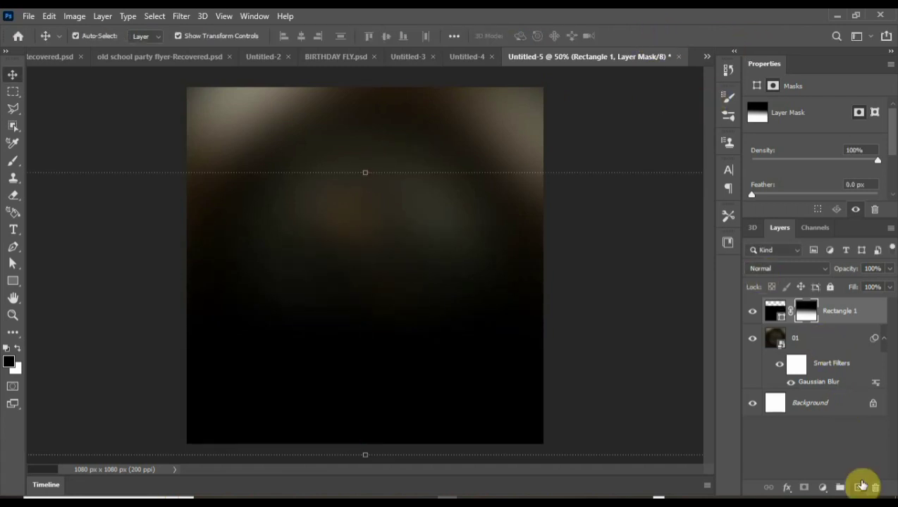
Step: Add 'MAXI LOUNGE PRESENTS' in orange Tw Cen MT Bold near the top of the canvas
click(858, 488)
click(14, 229)
click(120, 35)
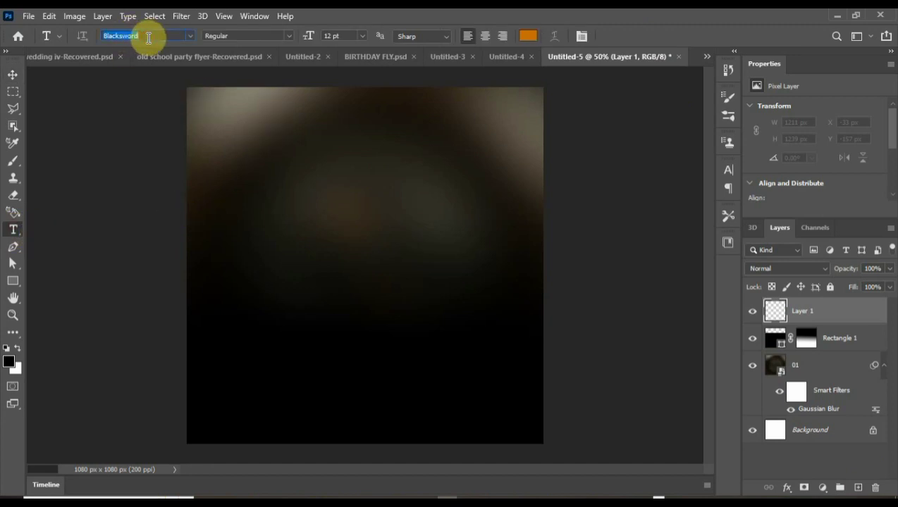
text(T)
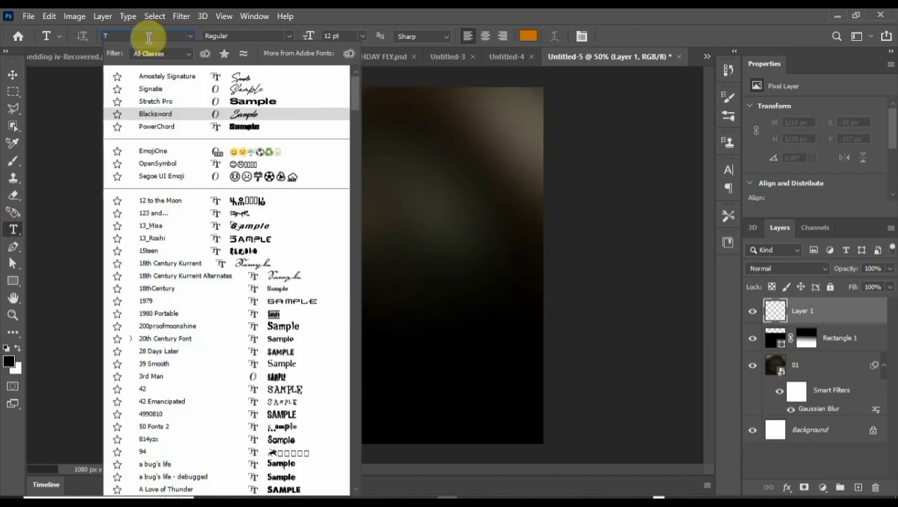
text(W)
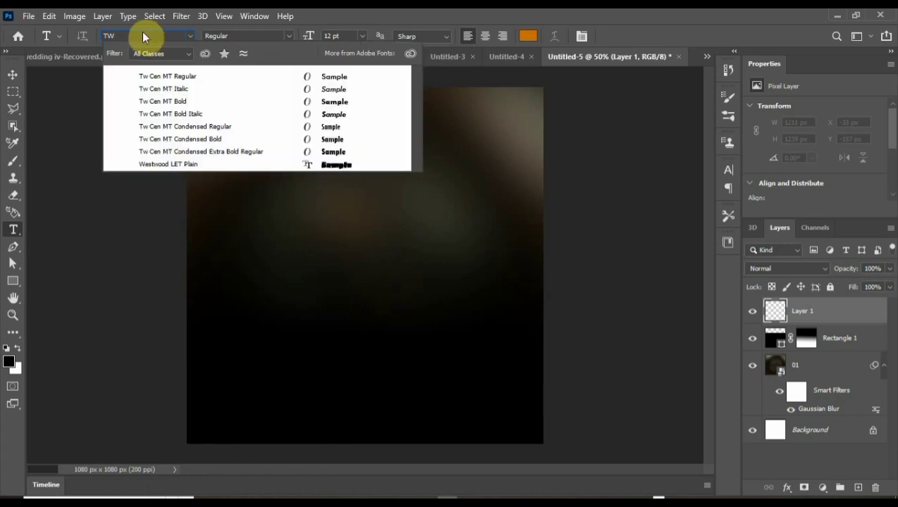
click(311, 101)
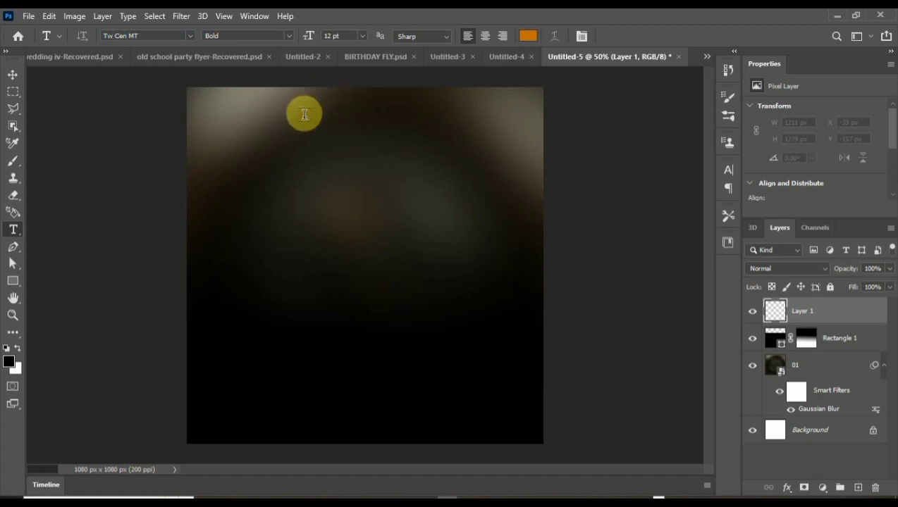
click(304, 115)
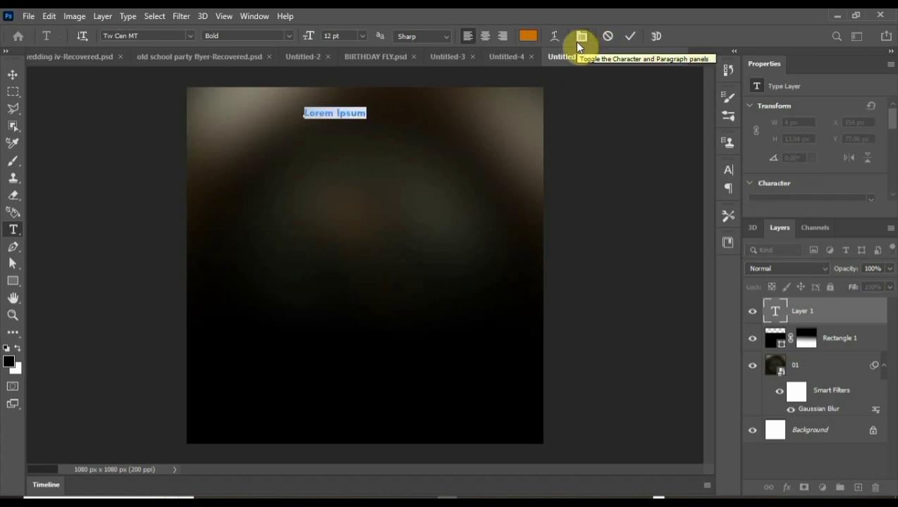
text(MA)
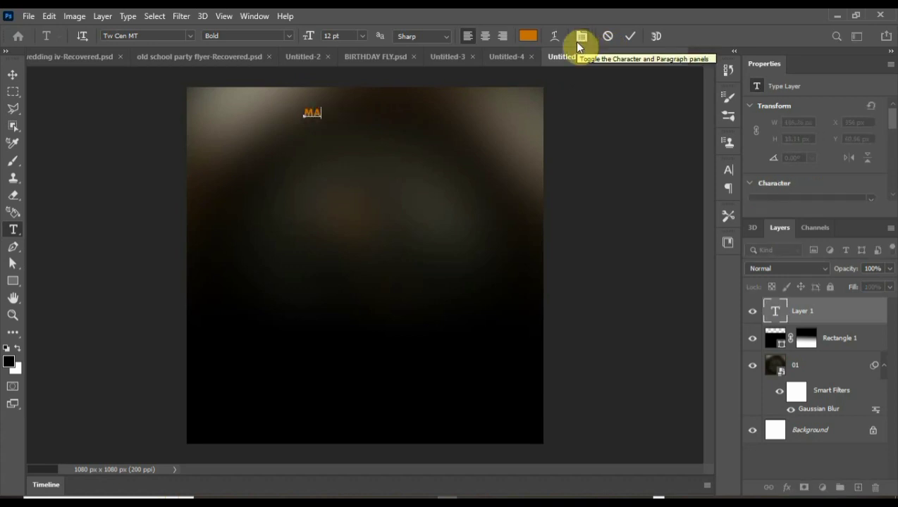
text(XI LOUNGE PRESENTS)
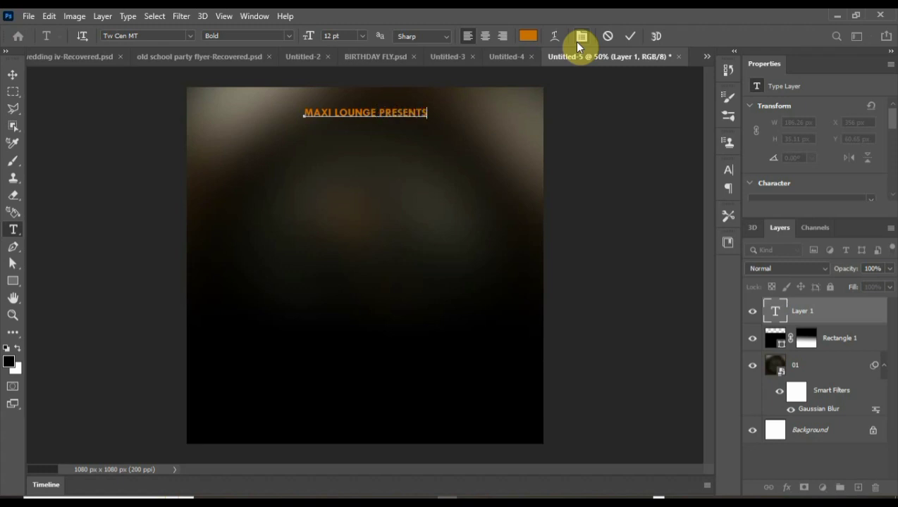
click(630, 36)
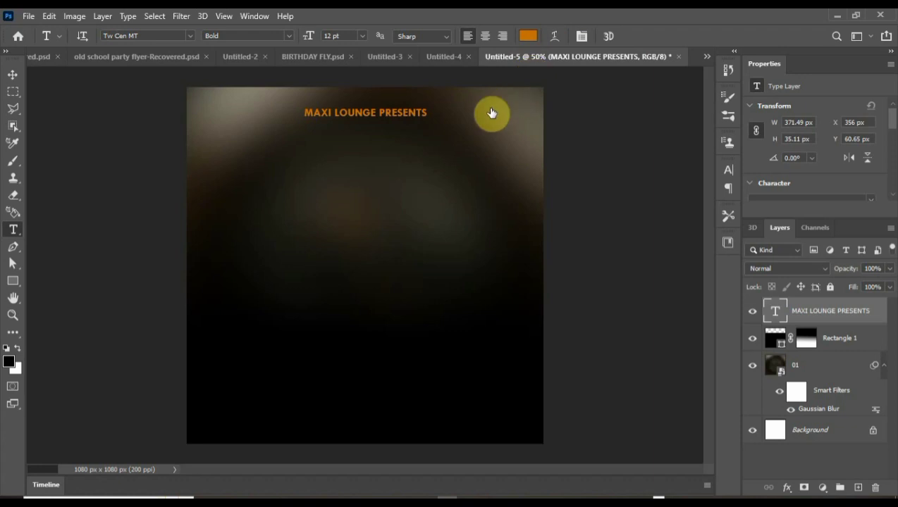
Step: Make the heading white and widen its letter tracking to 540
click(551, 156)
click(825, 150)
click(728, 171)
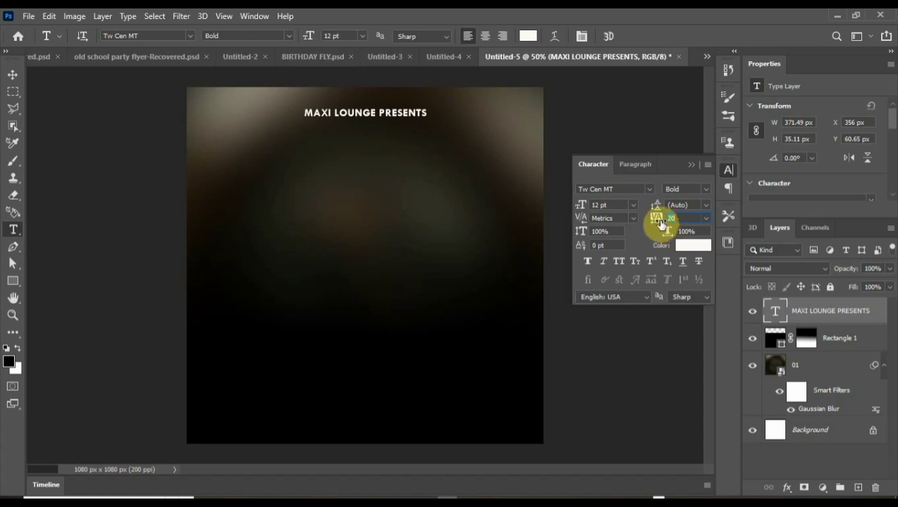
text(280)
key(Return)
drag(667, 222, 675, 220)
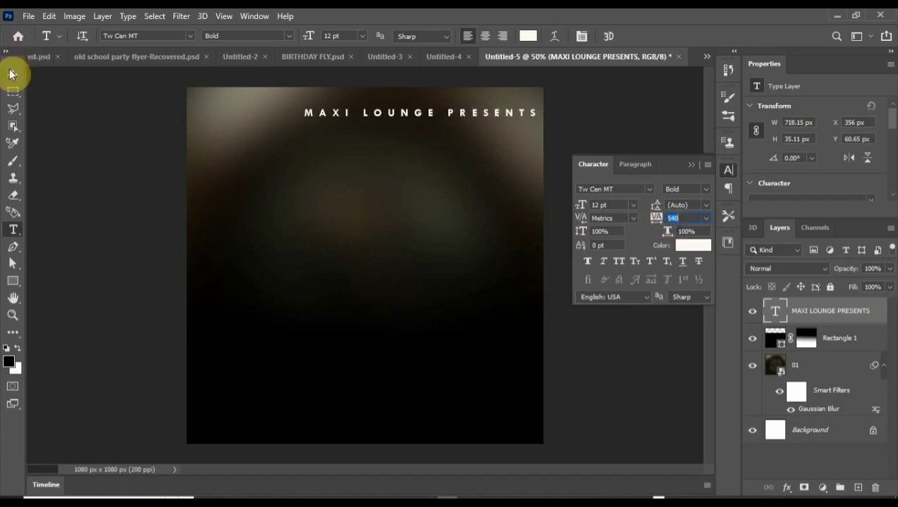
Step: Scale the heading down so it fits centred across the top of the flyer
click(13, 74)
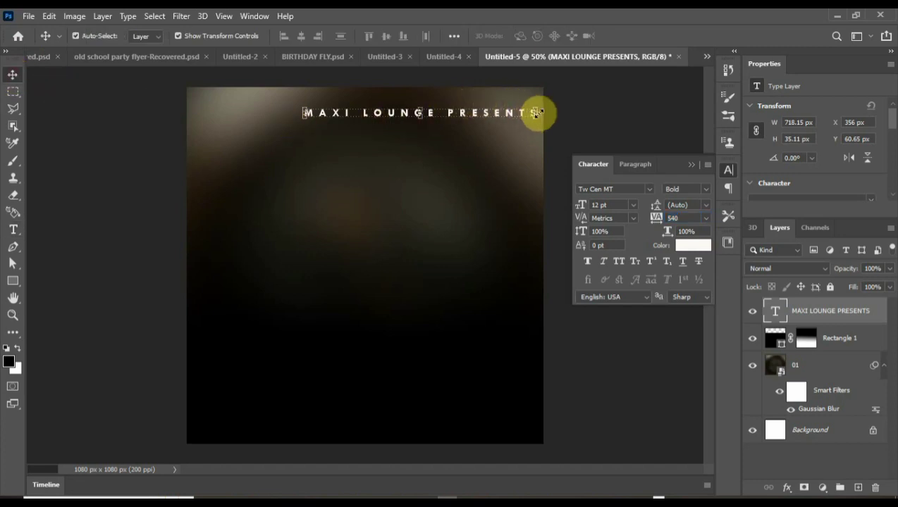
drag(534, 111, 416, 120)
click(653, 36)
click(587, 340)
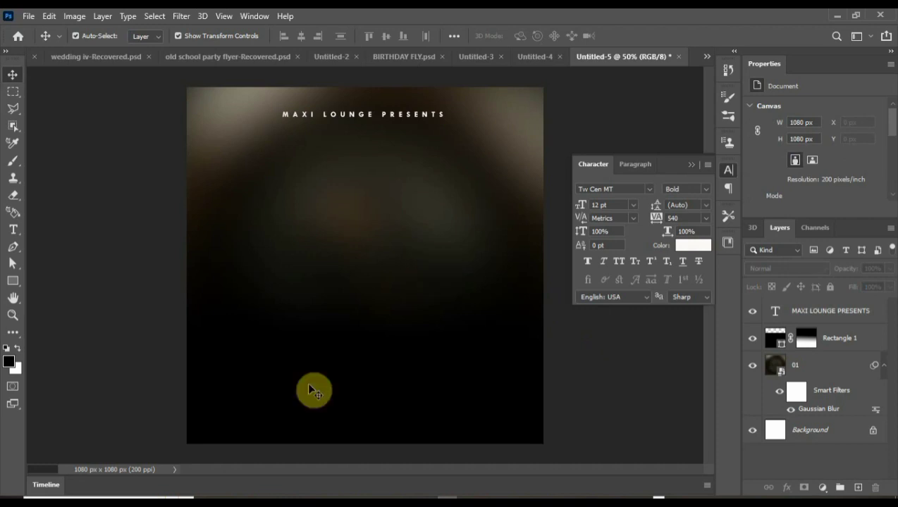
Step: Place the pngwing.com (9) 18+ badge at 70 × 70 px in the top-right corner
click(254, 497)
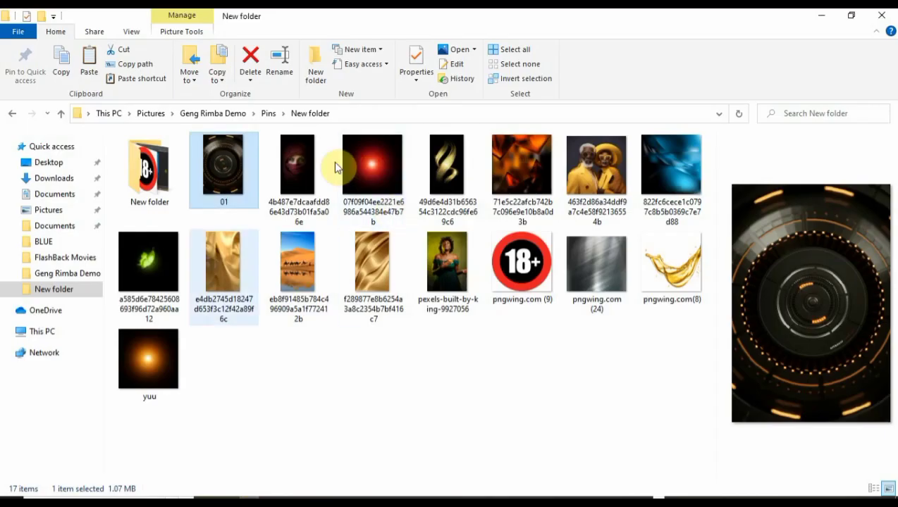
drag(527, 271, 457, 469)
drag(510, 131, 513, 150)
drag(273, 361, 497, 118)
click(632, 36)
click(632, 36)
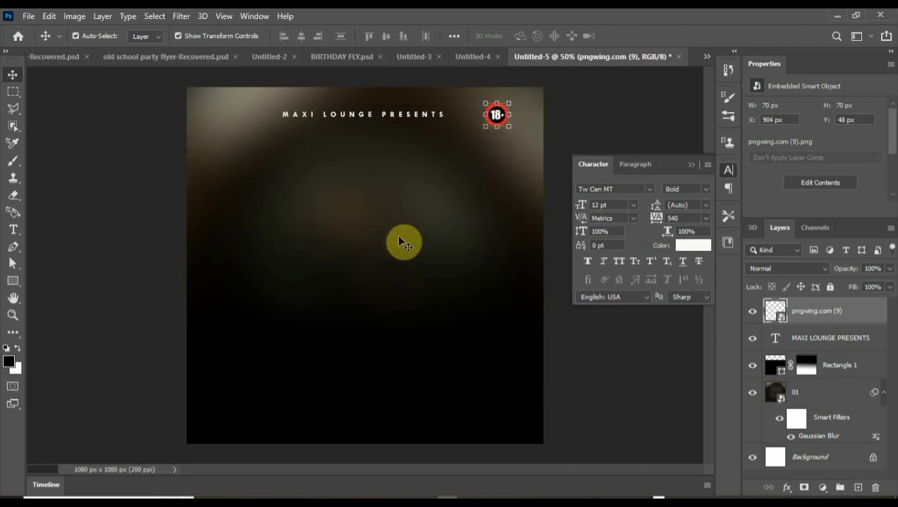
click(557, 135)
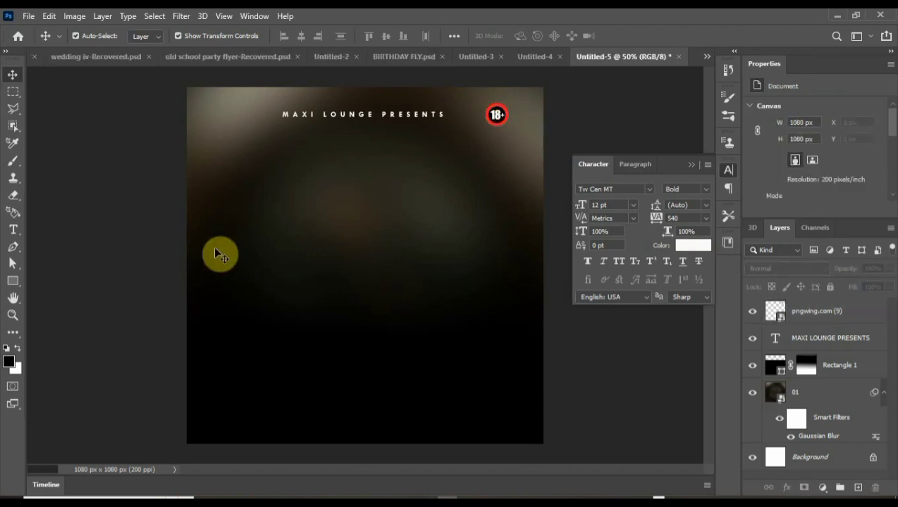
Step: Place the yellow-clad couple photo at about 826 × 810 px and shift it up and right
click(14, 233)
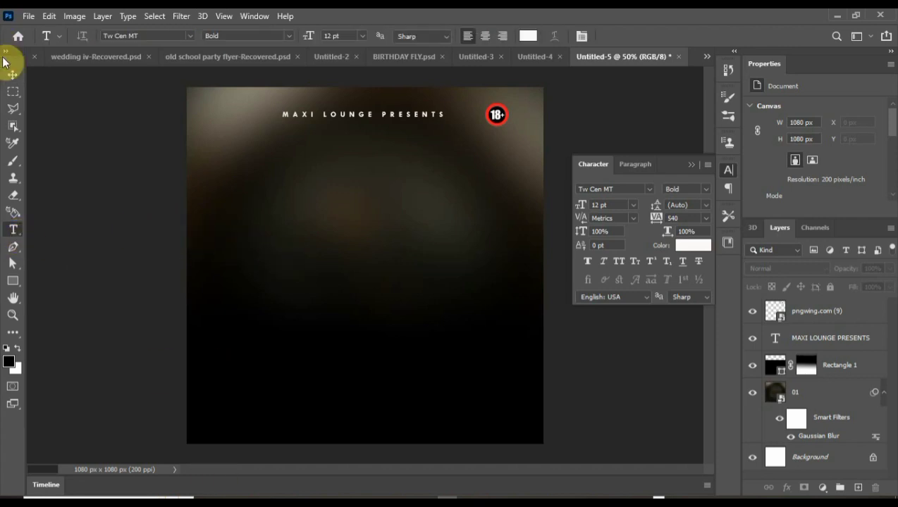
click(12, 74)
click(240, 498)
drag(596, 172, 374, 317)
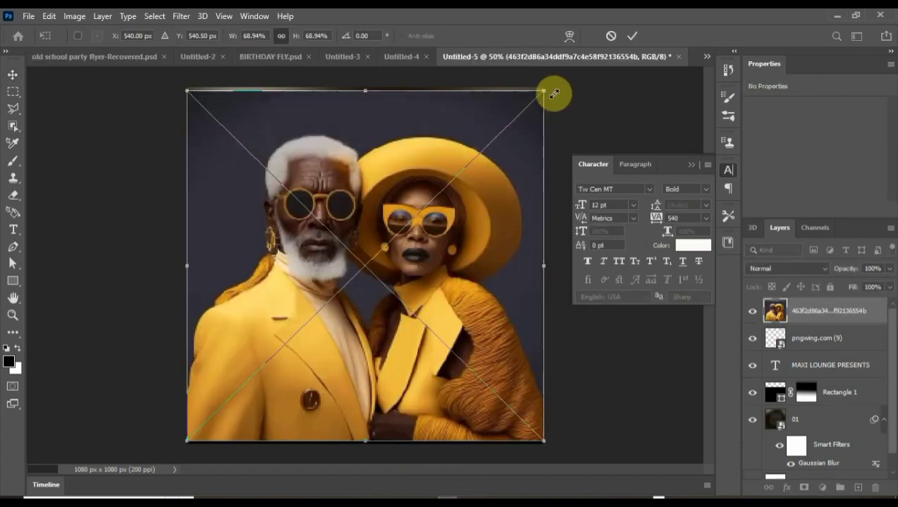
drag(545, 90, 391, 295)
drag(363, 261, 465, 180)
click(632, 37)
drag(407, 238, 439, 199)
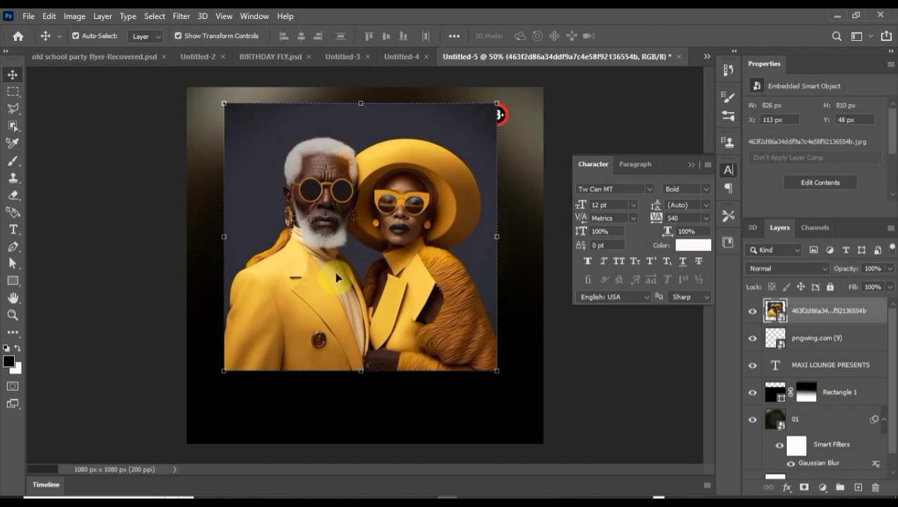
Step: Rasterize the couple photo layer and remove its grey background with Remove Background
right_click(796, 312)
click(687, 255)
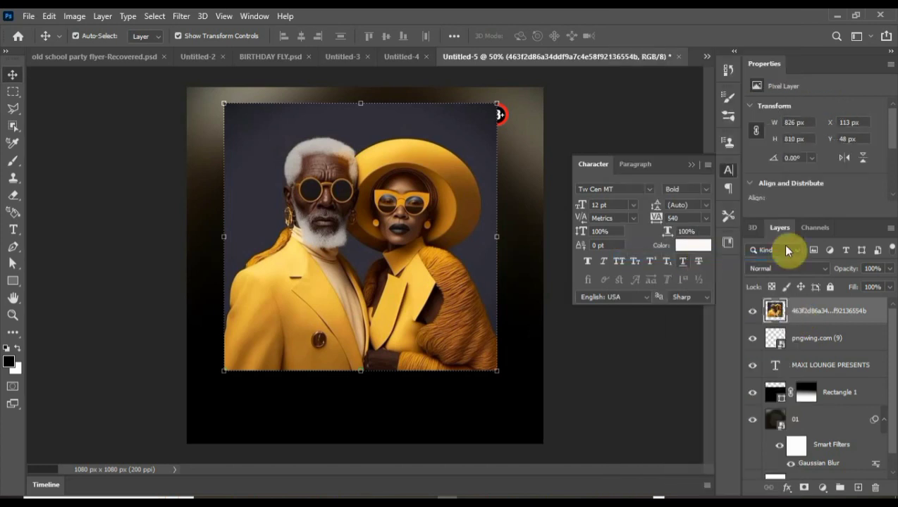
drag(891, 145, 893, 184)
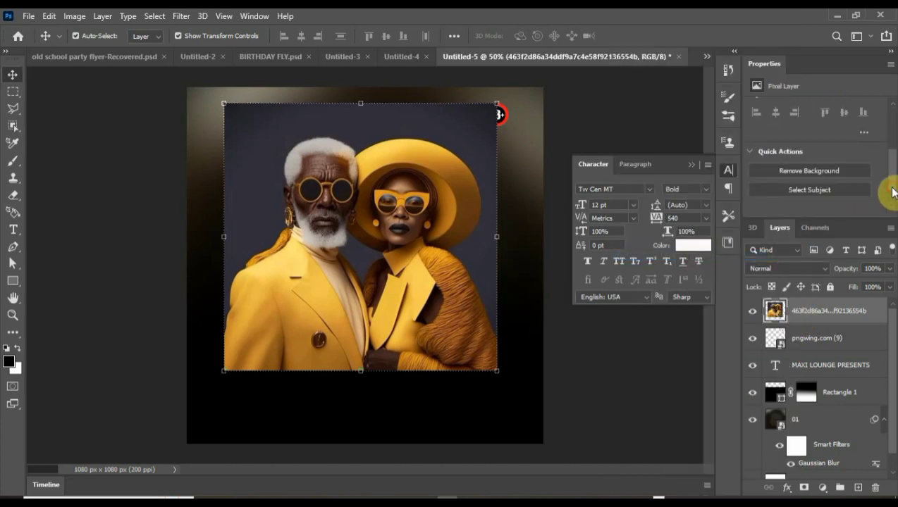
click(795, 172)
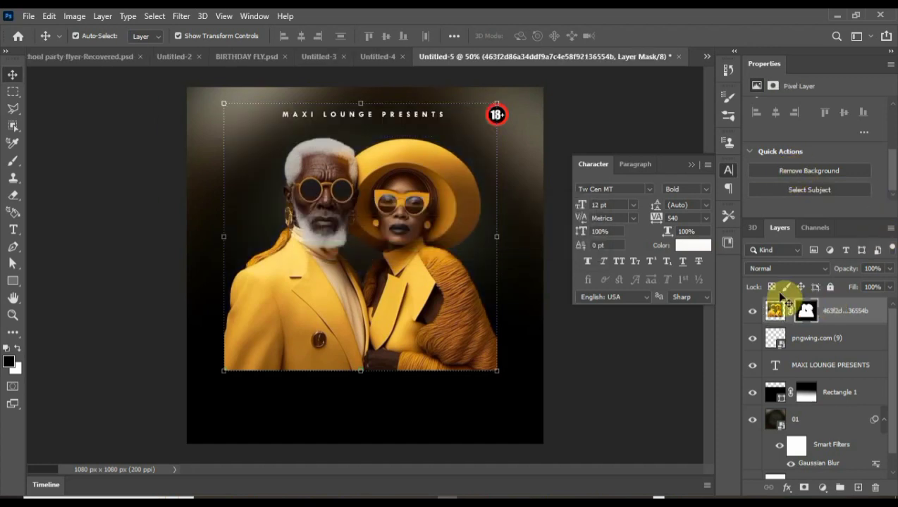
Step: Scale the cut-out couple down and convert its layer to a smart object
drag(224, 371, 270, 336)
click(654, 35)
right_click(835, 313)
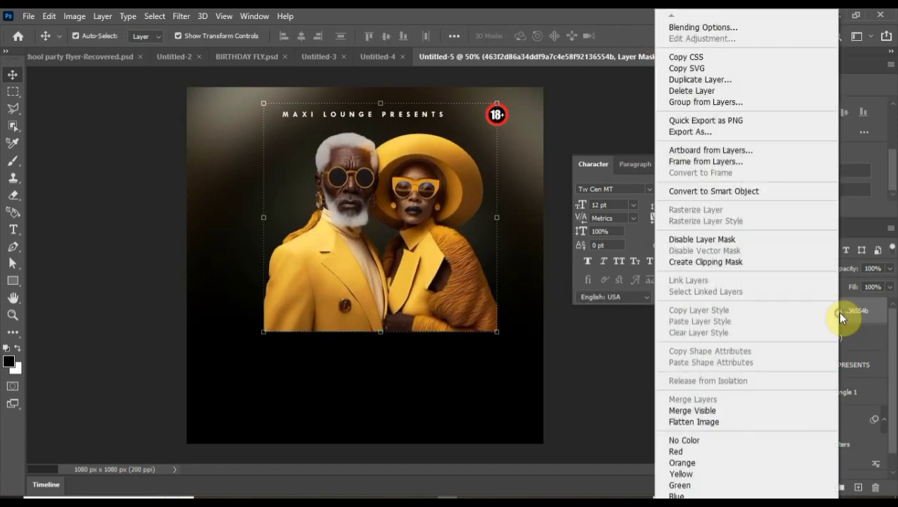
click(708, 192)
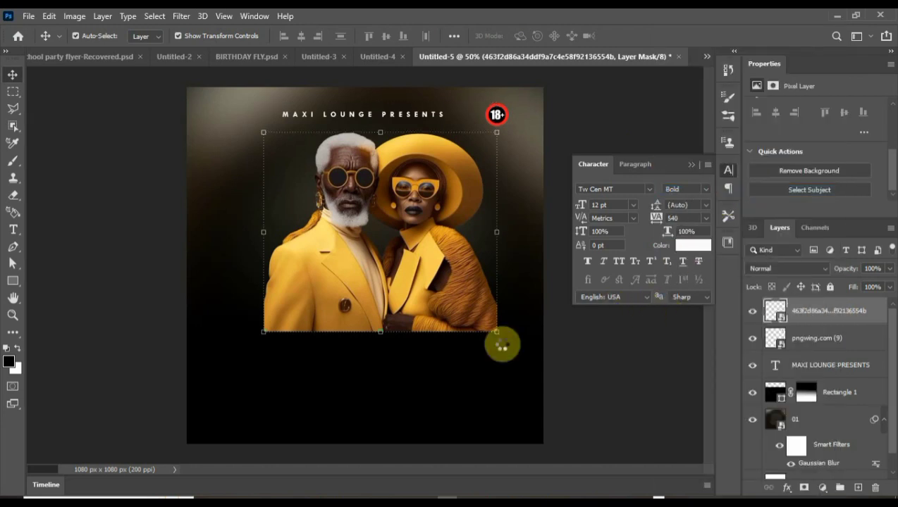
Step: Resize and reposition the couple smart object to 754 × 645 px at X 150, Y 134
drag(445, 274, 427, 272)
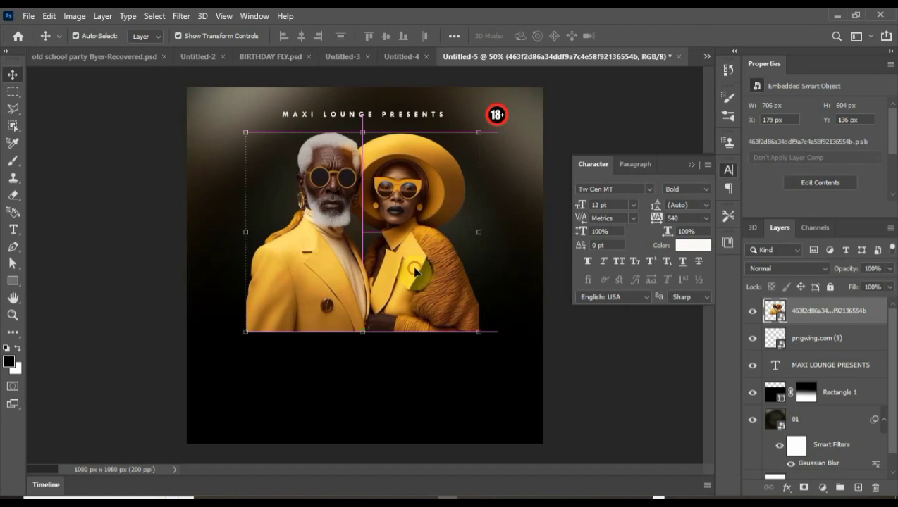
mouse_move(487, 343)
mouse_down()
mouse_move(480, 333)
mouse_move(495, 346)
mouse_up()
drag(393, 290, 383, 292)
click(632, 36)
scroll(507, 271, down, 1)
scroll(392, 392, up, 1)
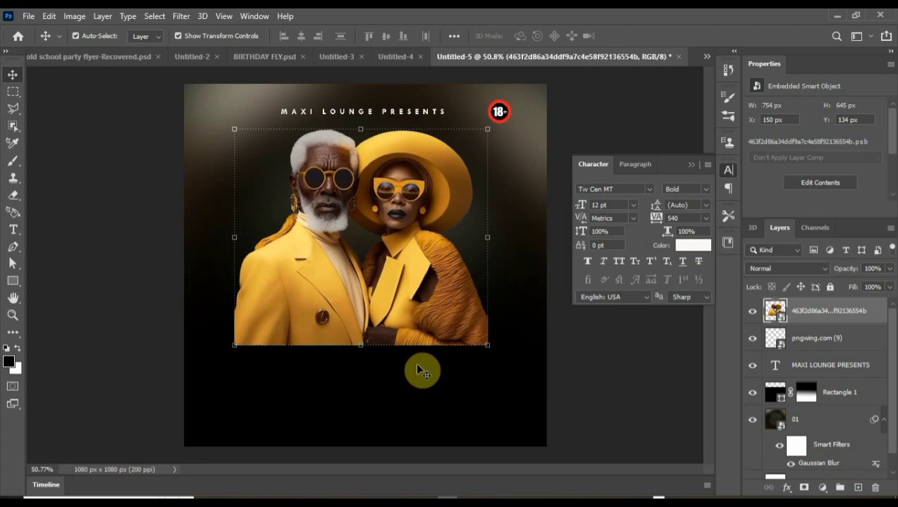
scroll(424, 362, down, 1)
scroll(361, 371, up, 1)
scroll(888, 130, down, 3)
scroll(888, 112, up, 3)
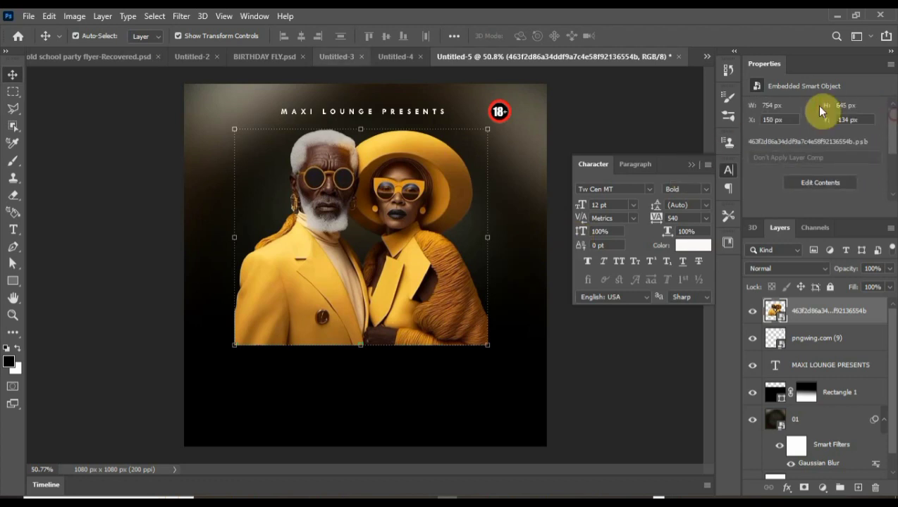
click(75, 16)
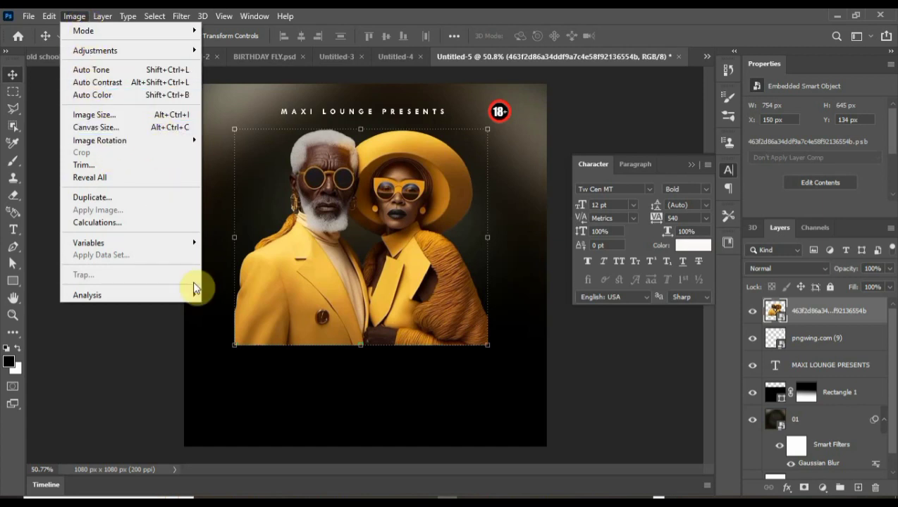
Step: Crop outward to extend the canvas downward to 1080 × 1330 px
click(253, 377)
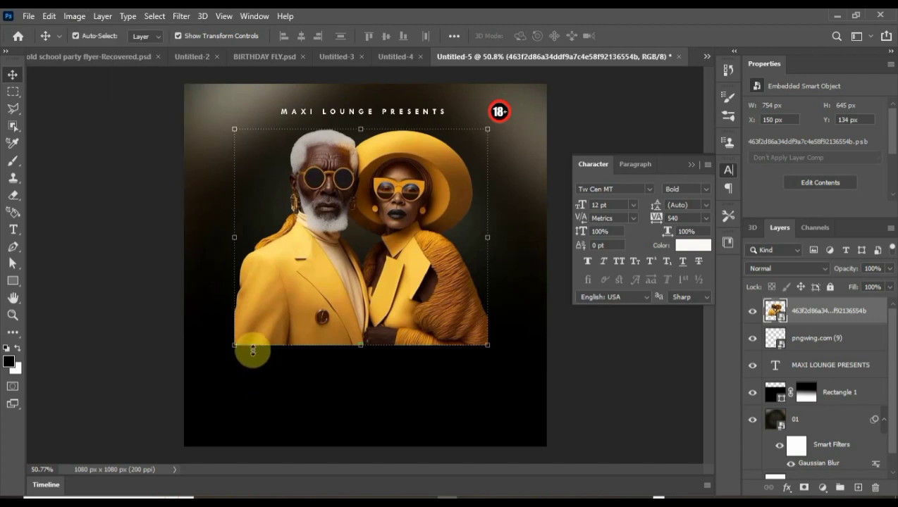
key(c)
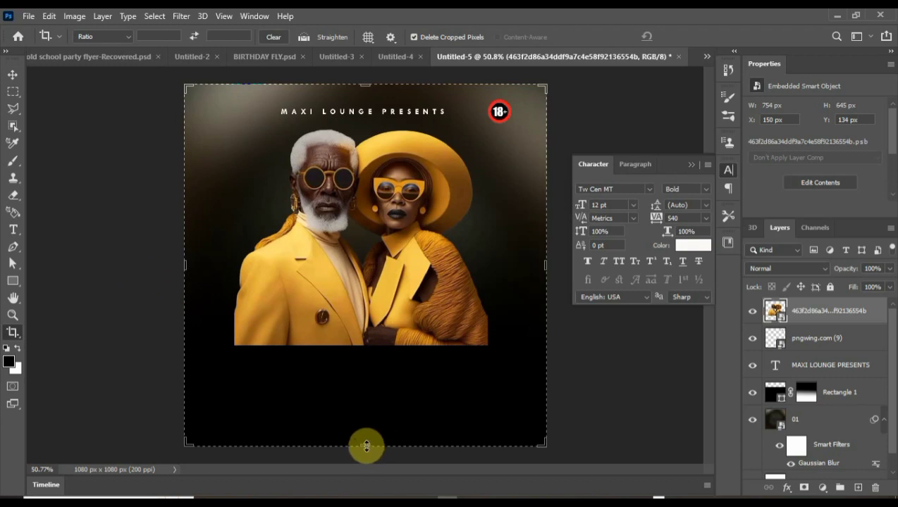
drag(366, 446, 377, 465)
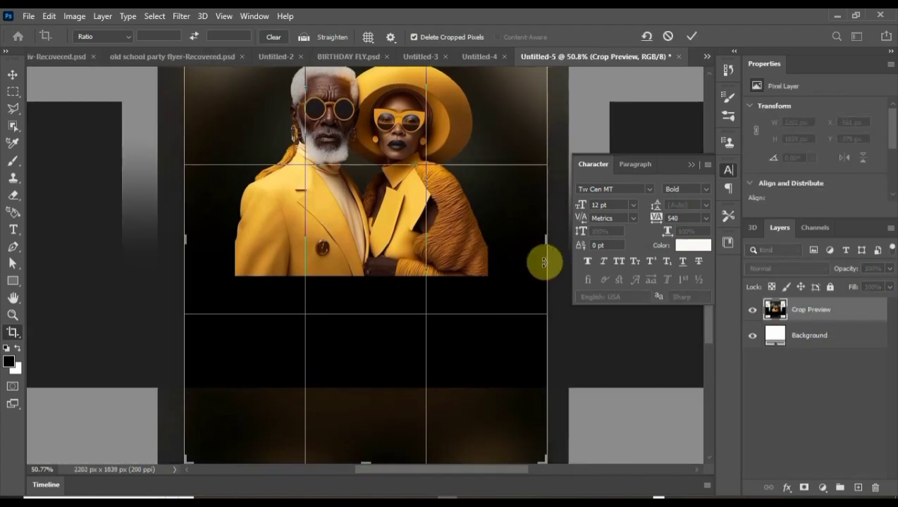
click(688, 36)
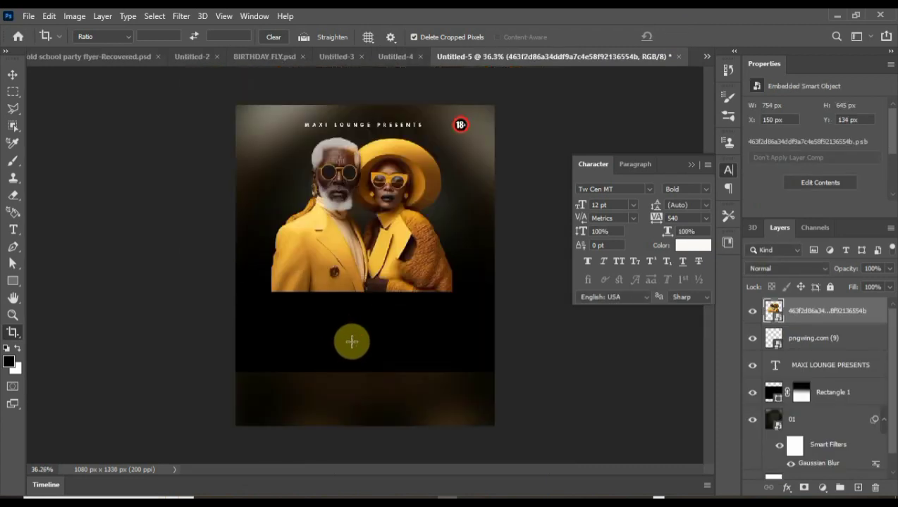
Step: Nudge the couple photo down and stretch the Rectangle 1 gradient layer downward
click(13, 74)
drag(334, 261, 336, 265)
click(393, 389)
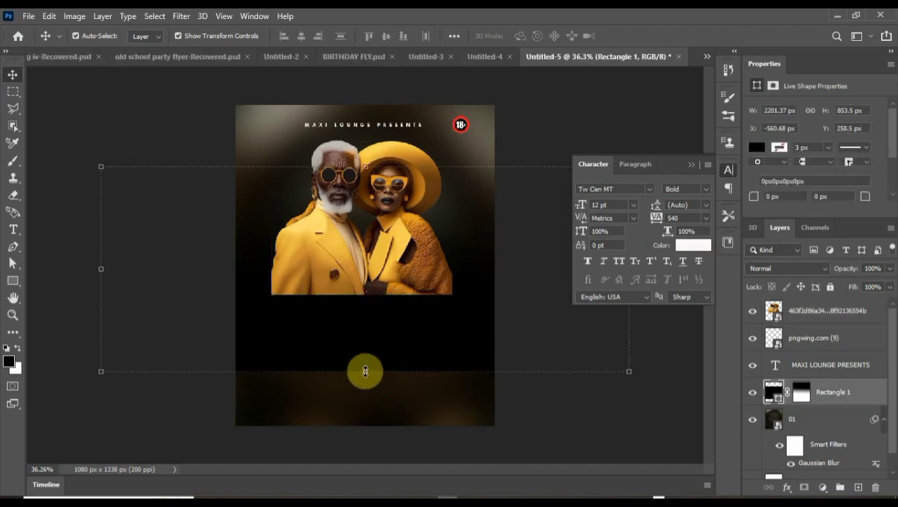
drag(364, 371, 365, 443)
click(654, 35)
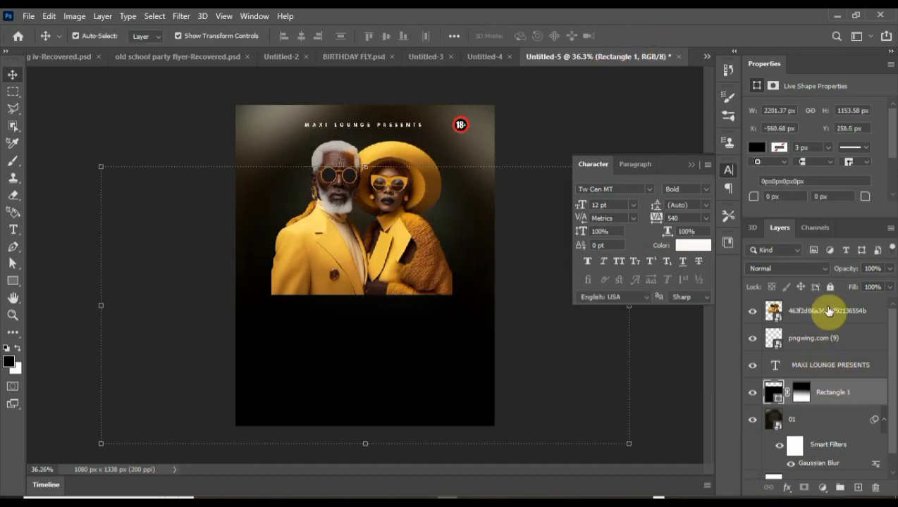
Step: Move the couple beneath Rectangle 1 and enlarge Rectangle 1 upward to 2550 × 1336 px
drag(827, 310, 831, 410)
click(415, 336)
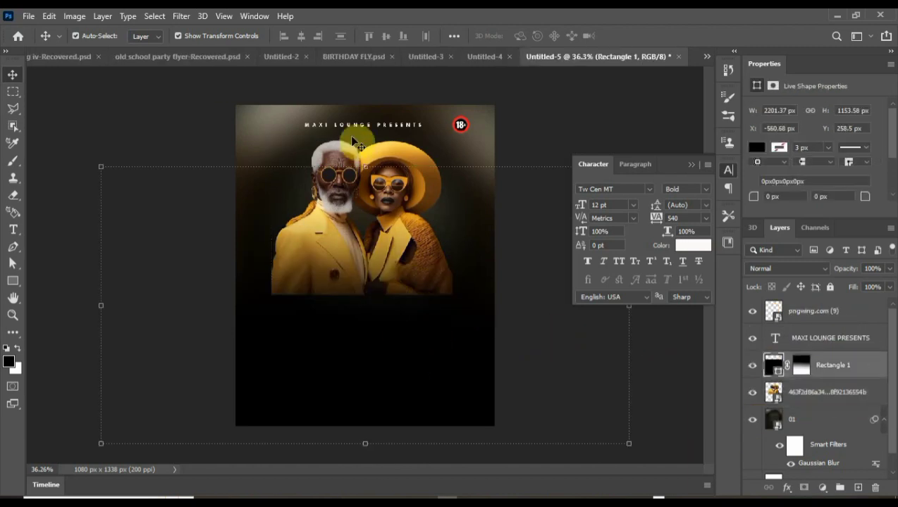
drag(365, 166, 365, 135)
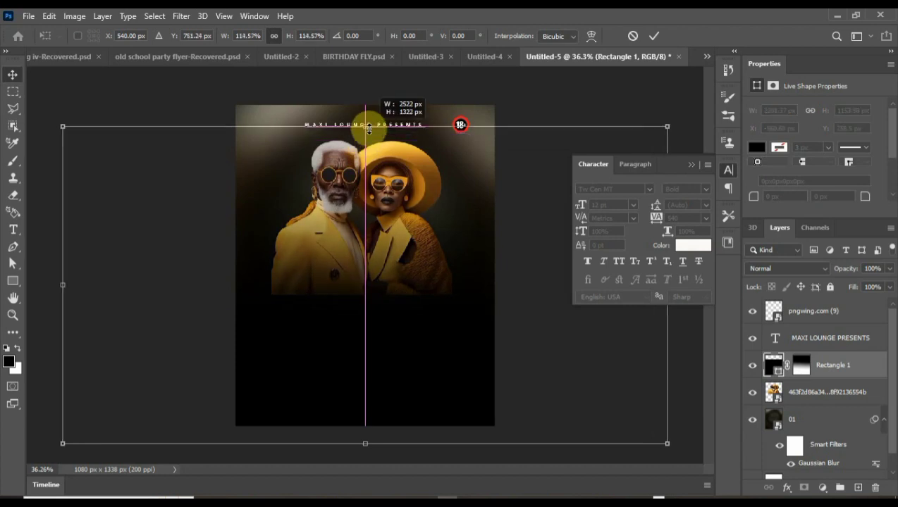
mouse_move(368, 129)
mouse_down()
mouse_move(365, 115)
mouse_move(365, 123)
mouse_up()
click(654, 36)
scroll(353, 286, up, 3)
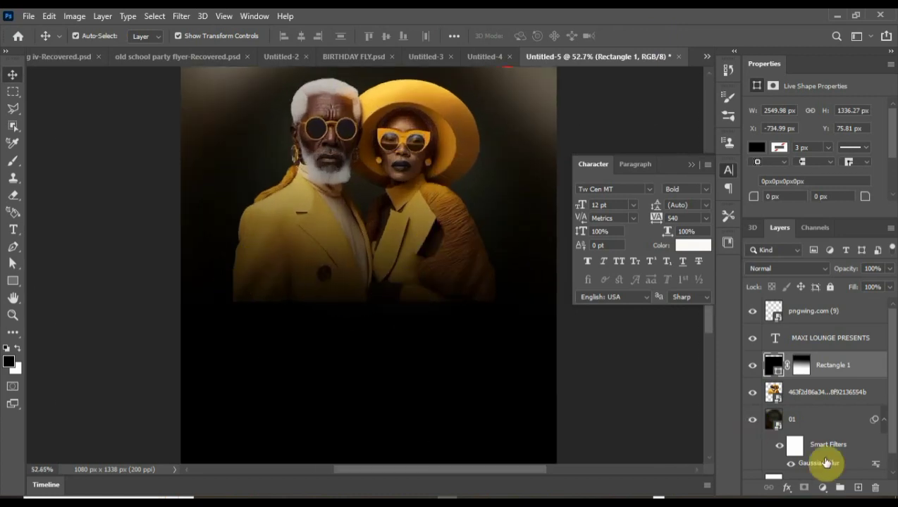
Step: Mask the couple photo and paint black along its bottom edge with a 76% opacity soft brush
click(801, 394)
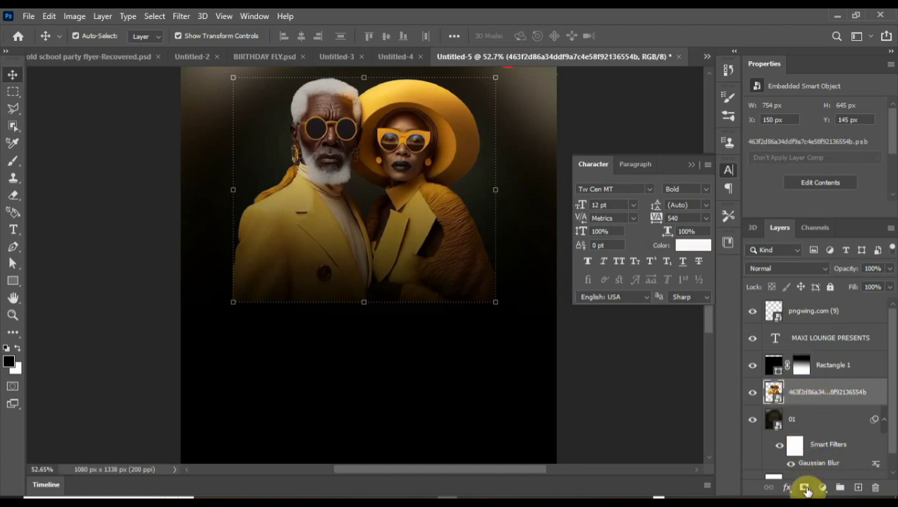
click(805, 489)
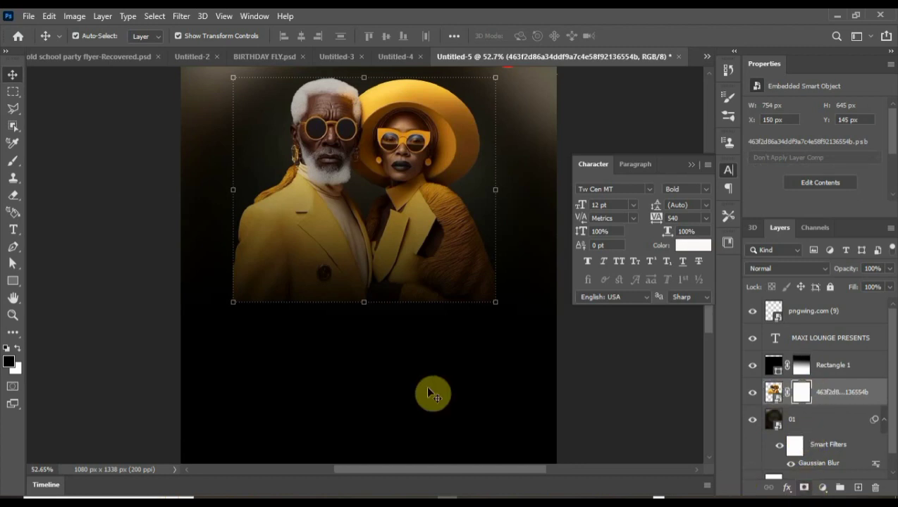
click(14, 162)
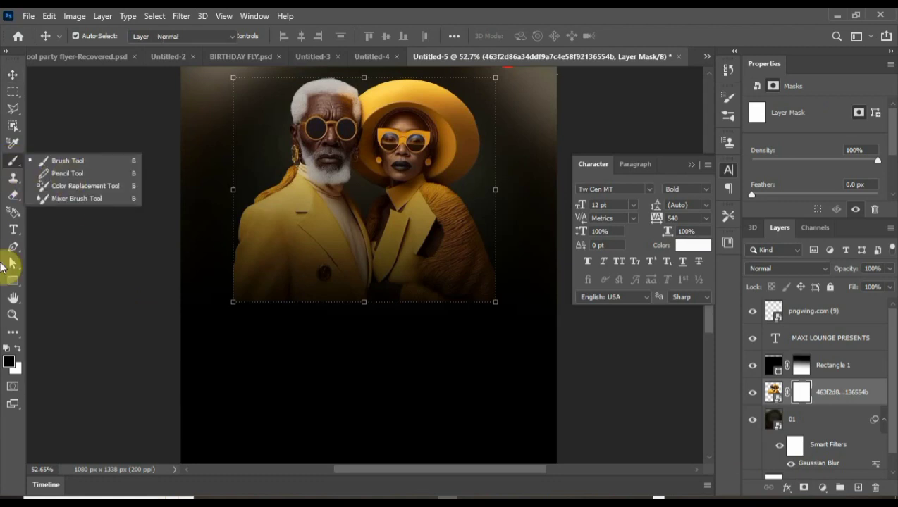
click(70, 174)
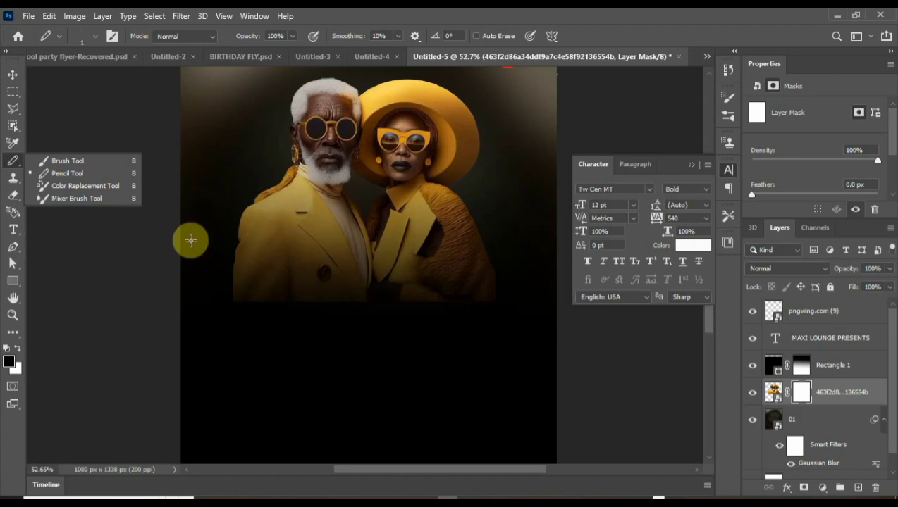
click(56, 161)
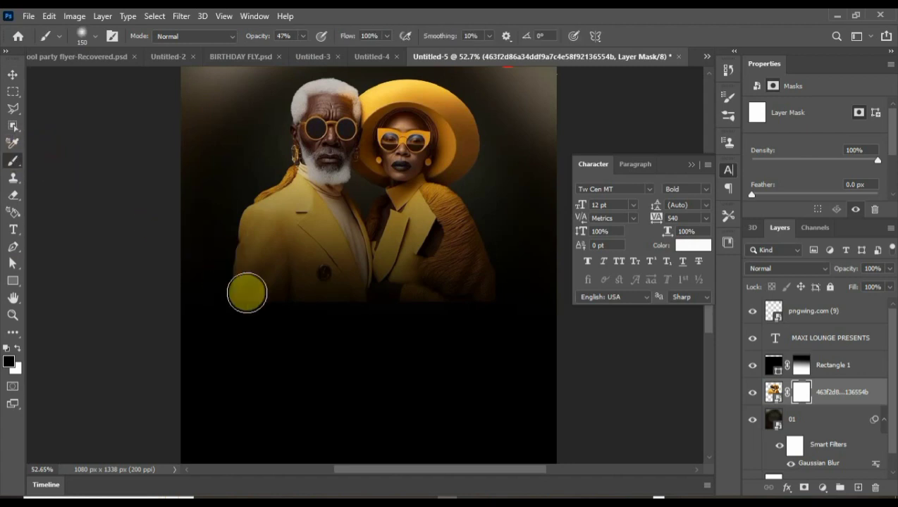
click(301, 36)
drag(306, 50, 320, 50)
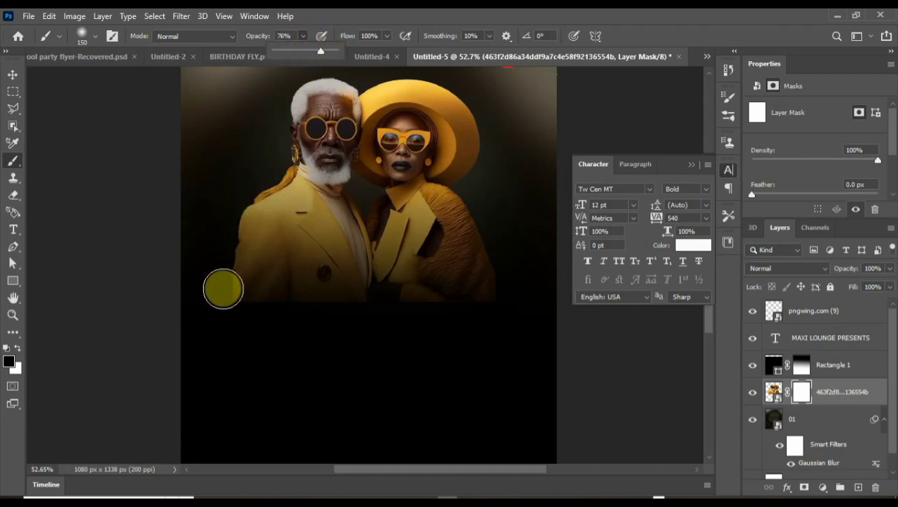
mouse_move(226, 297)
mouse_down()
mouse_move(289, 328)
mouse_move(292, 321)
mouse_move(212, 286)
mouse_move(323, 320)
mouse_move(232, 300)
mouse_move(445, 312)
mouse_move(367, 309)
mouse_move(442, 303)
mouse_up()
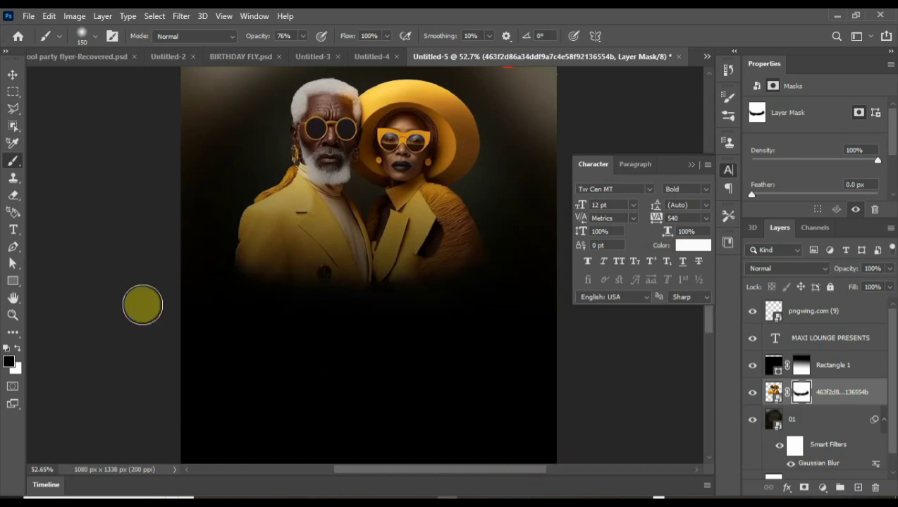
click(12, 75)
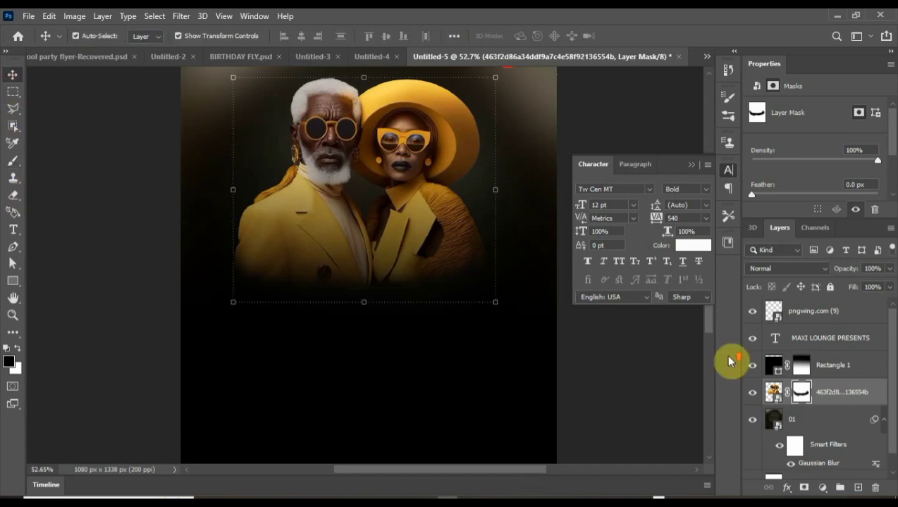
Step: Start a new PowerChord Regular text layer below the couple
click(819, 310)
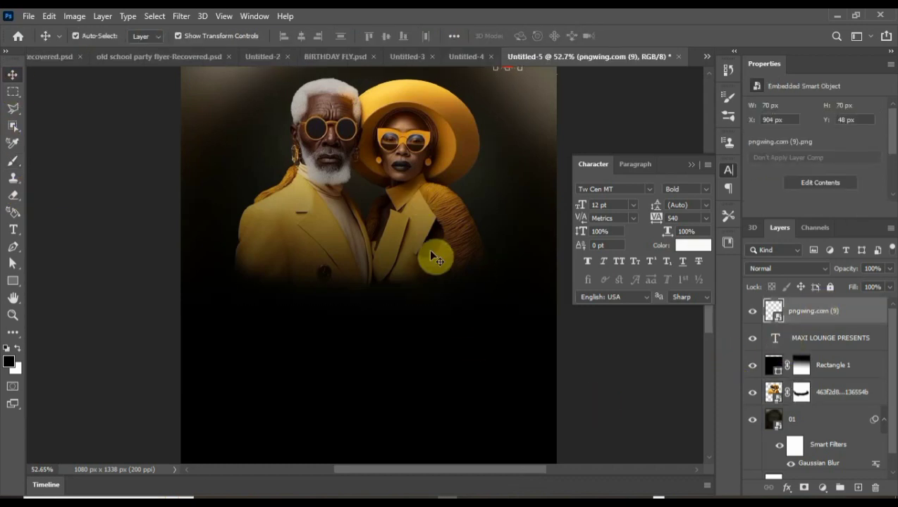
scroll(414, 329, down, 4)
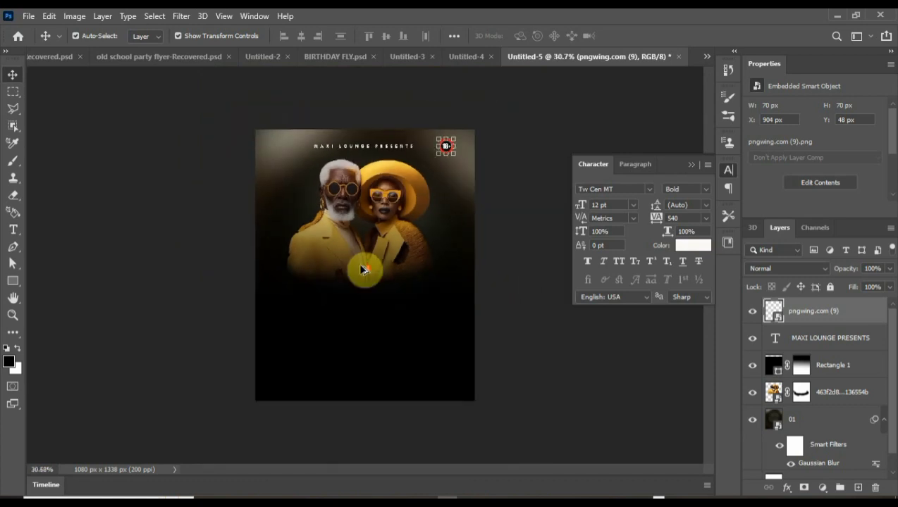
scroll(361, 269, up, 1)
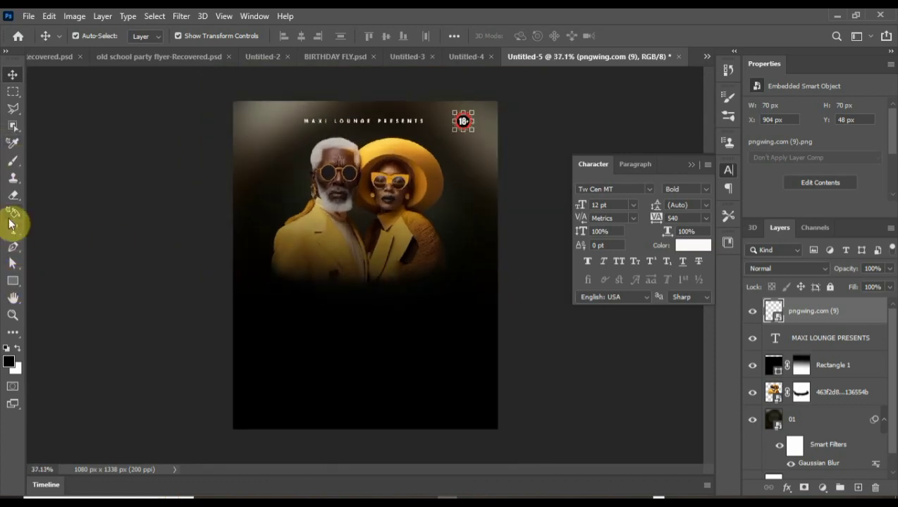
click(12, 229)
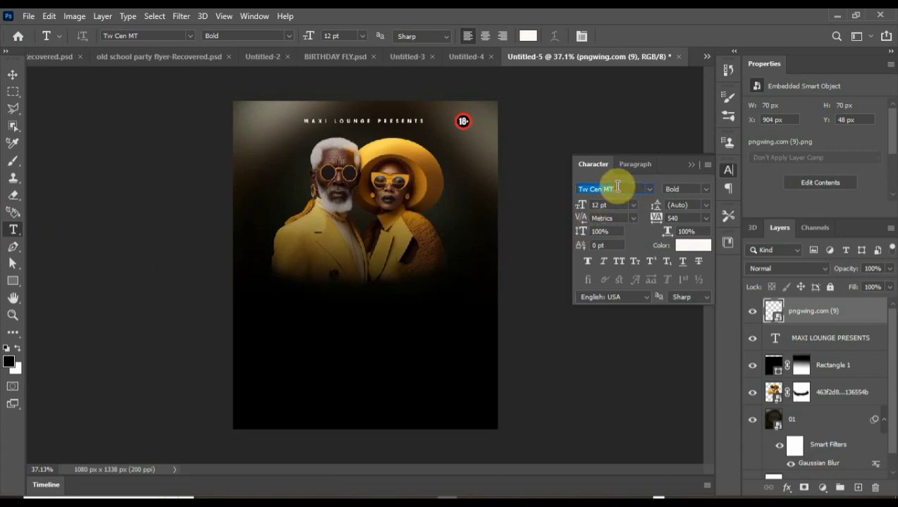
text(po)
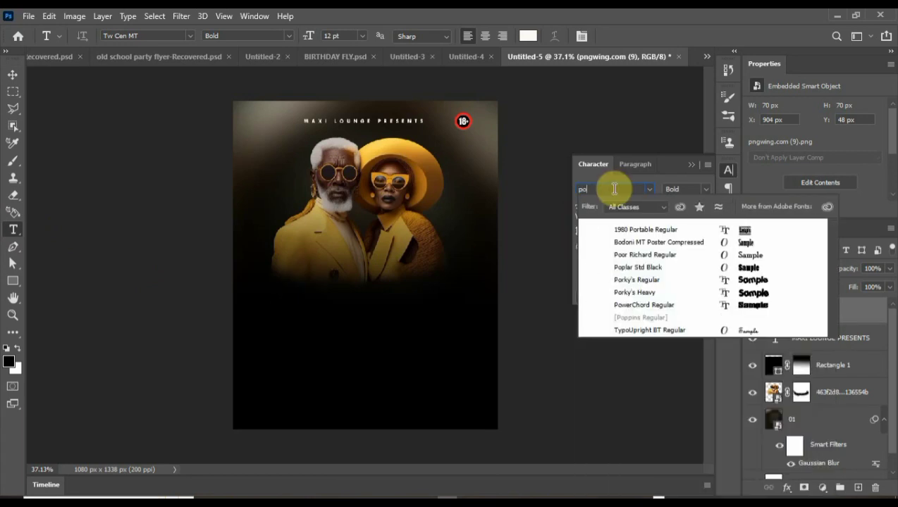
click(622, 305)
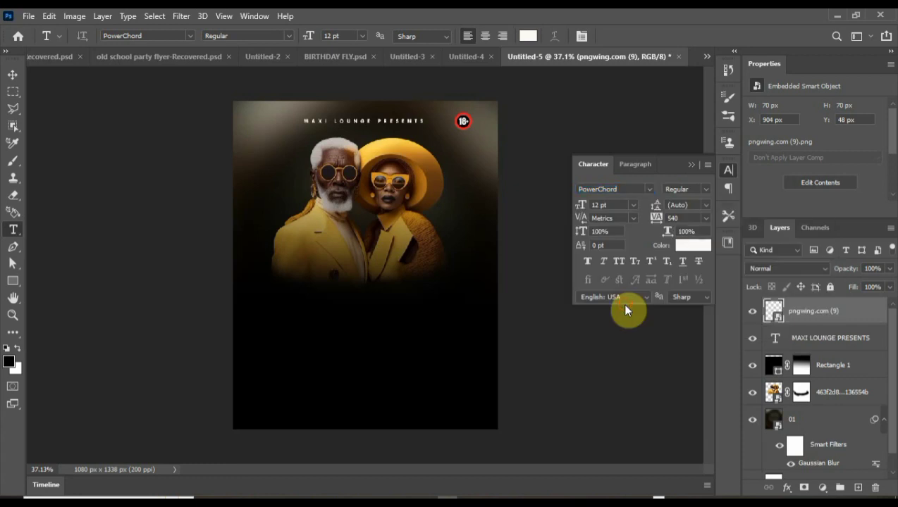
click(295, 312)
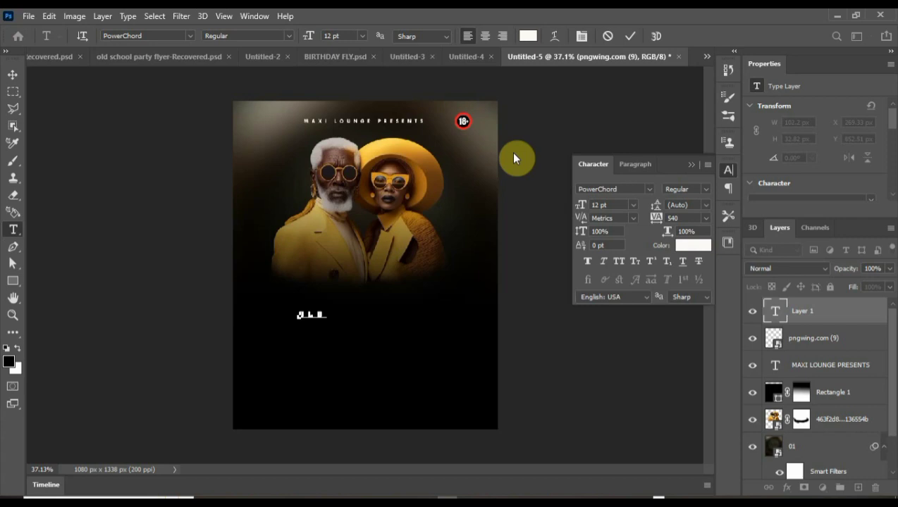
Step: Set the OLD text's tracking to 0 and scale it up to headline size
click(630, 36)
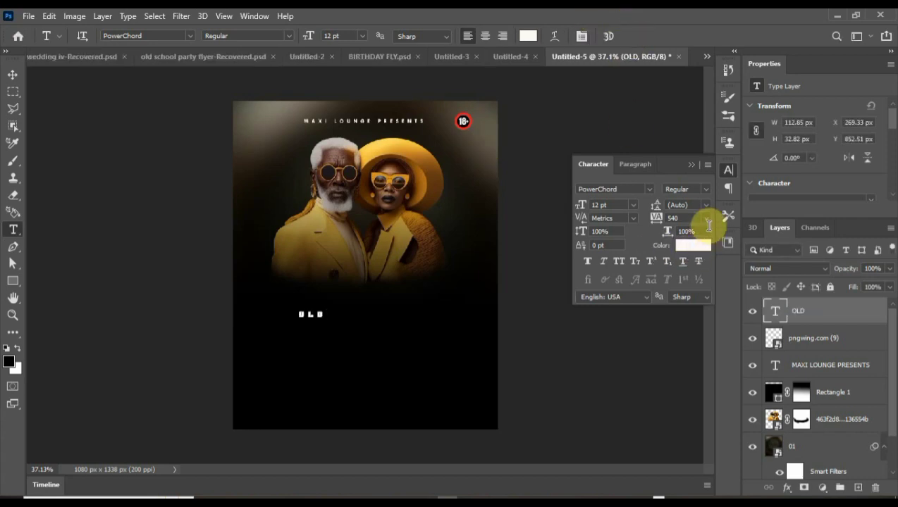
click(707, 219)
click(688, 296)
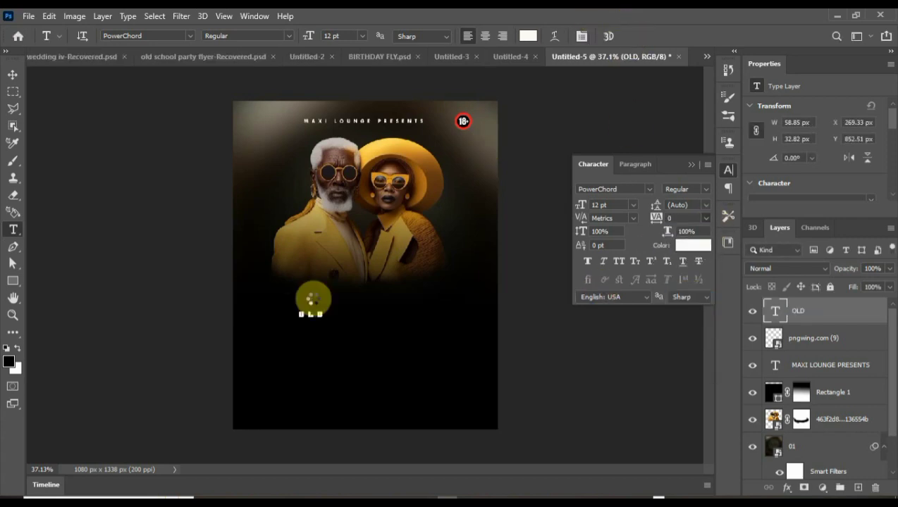
click(12, 74)
drag(314, 310, 418, 248)
drag(389, 294, 404, 269)
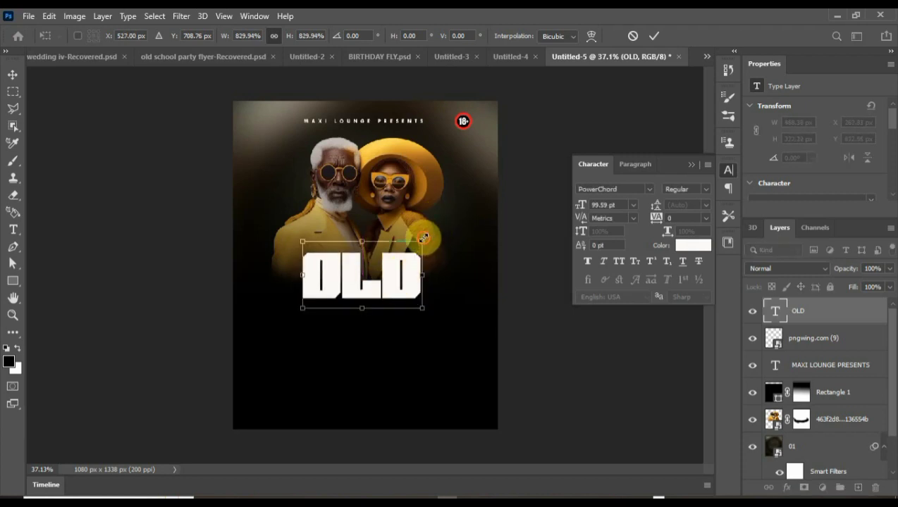
drag(423, 238, 416, 246)
alt+scroll(396, 278, up, 3)
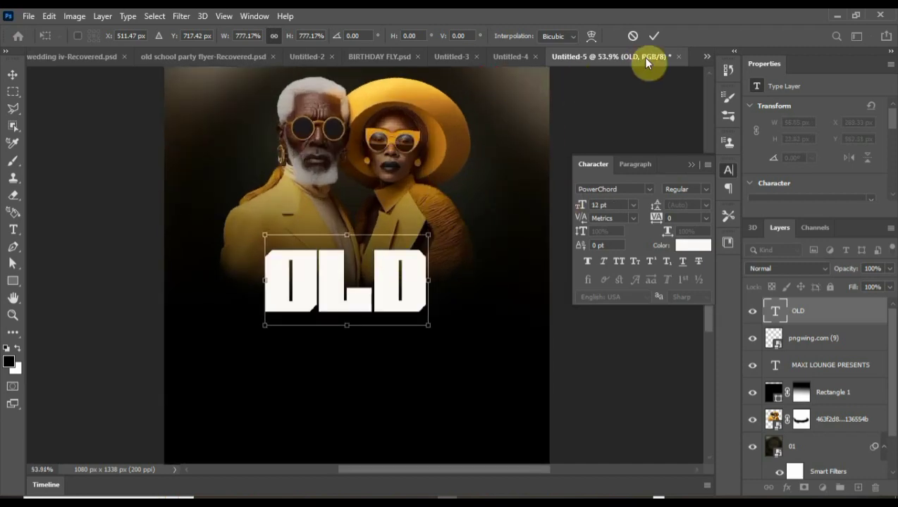
key(Return)
Step: Position OLD just below the couple and duplicate it directly beneath
mouse_move(381, 291)
mouse_down()
mouse_move(384, 277)
mouse_move(382, 290)
mouse_up()
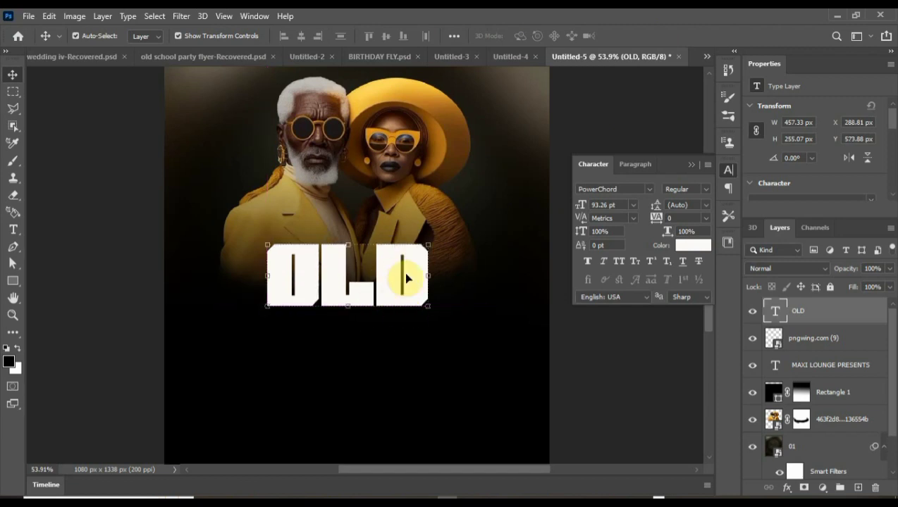
drag(392, 279, 393, 342)
scroll(392, 343, down, 3)
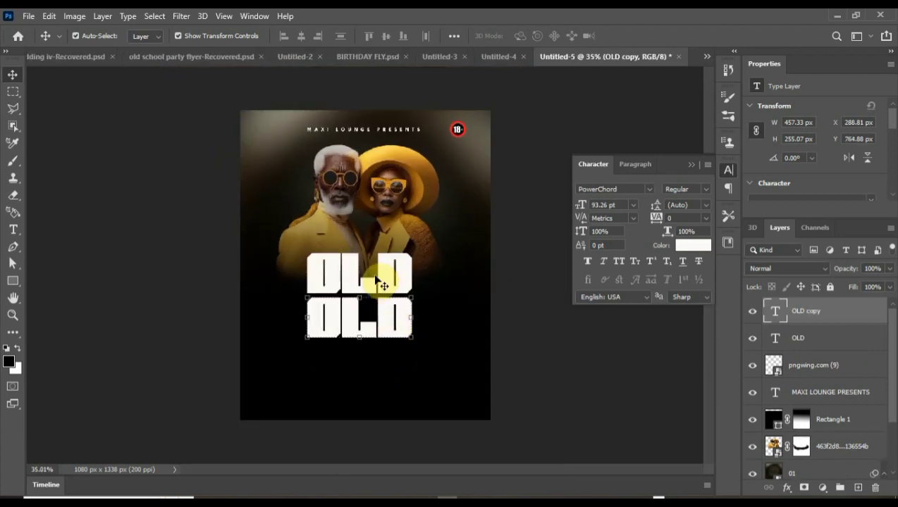
Step: Change the duplicate text to SCHOOL and scale it down to fit the flyer width
scroll(393, 321, up, 2)
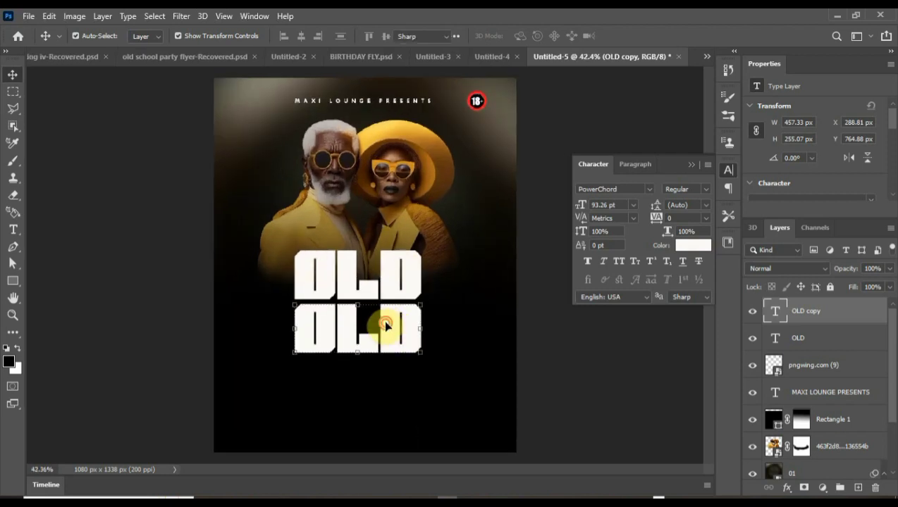
double_click(386, 325)
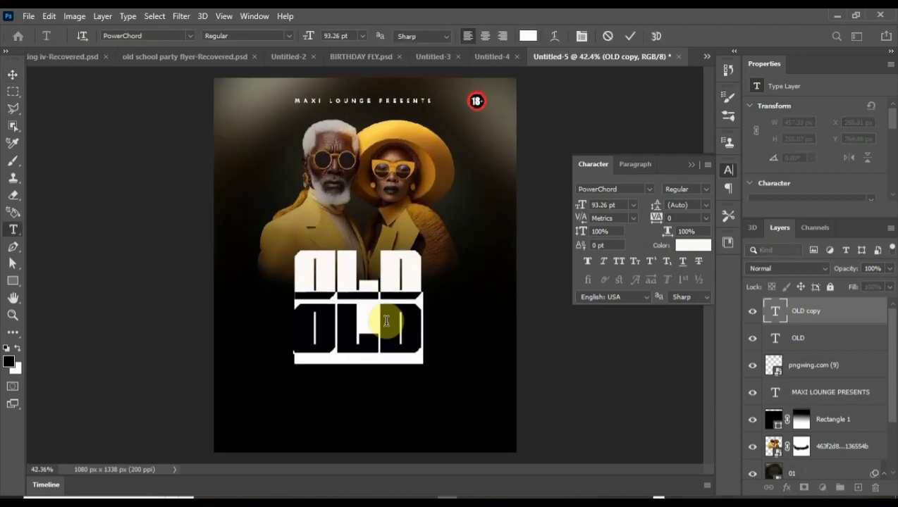
text(SCHOO)
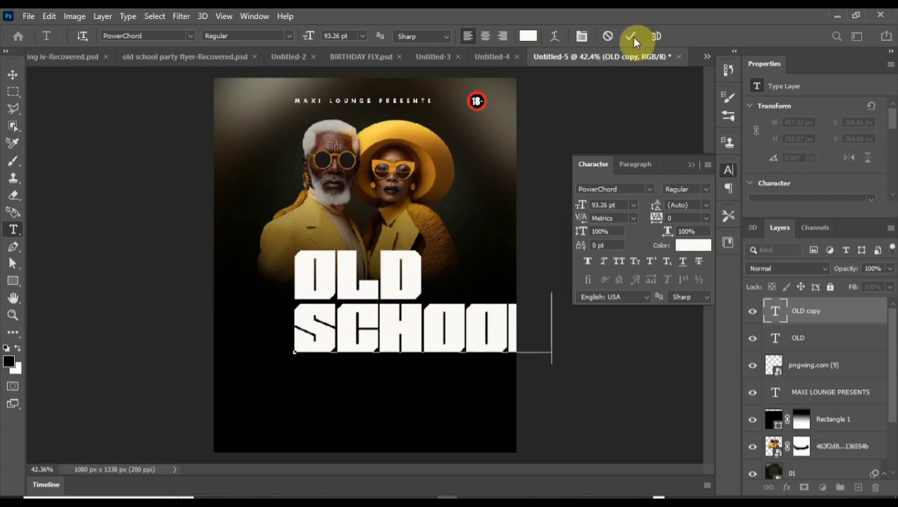
drag(551, 301, 471, 296)
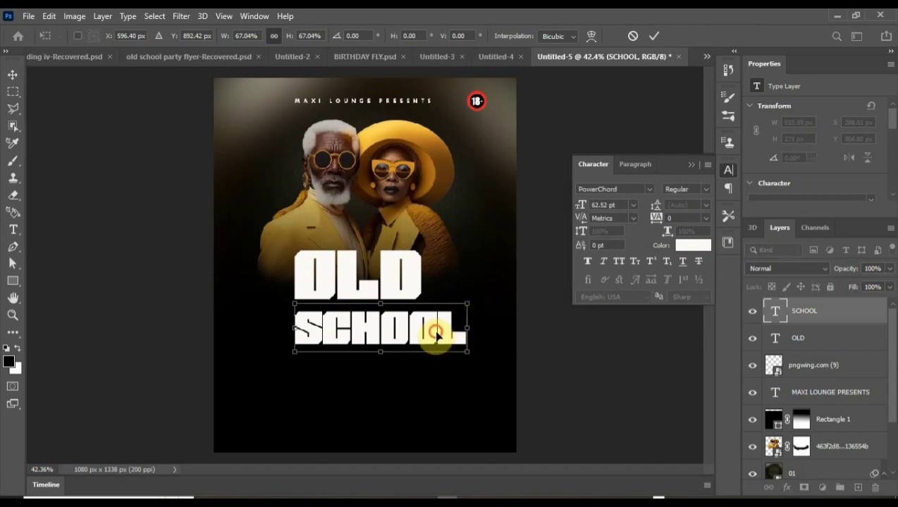
drag(434, 335, 417, 331)
click(654, 36)
Step: Stack OLD above SCHOOL, then enlarge SCHOOL to 751.85 × 215.26 px, centred under OLD
drag(831, 338, 826, 305)
drag(422, 329, 458, 299)
drag(419, 329, 414, 322)
click(654, 36)
scroll(386, 300, down, 2)
scroll(381, 315, up, 3)
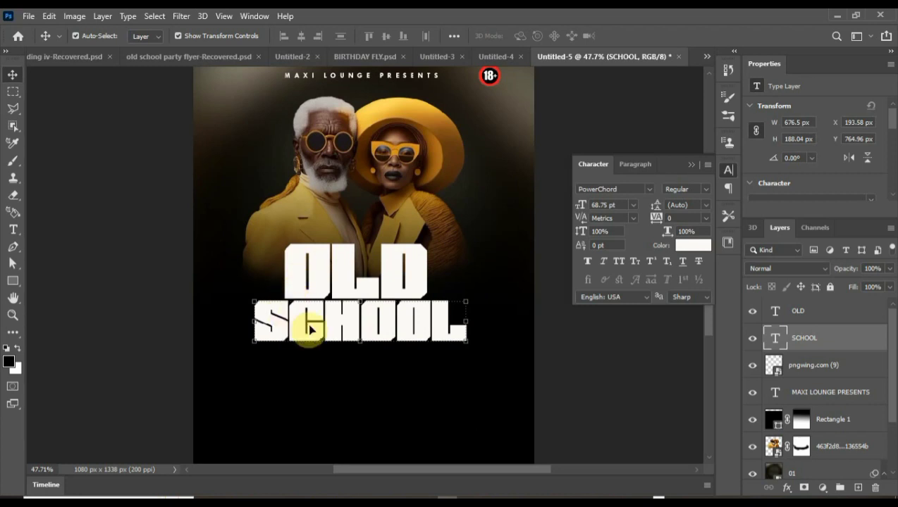
drag(254, 343, 230, 356)
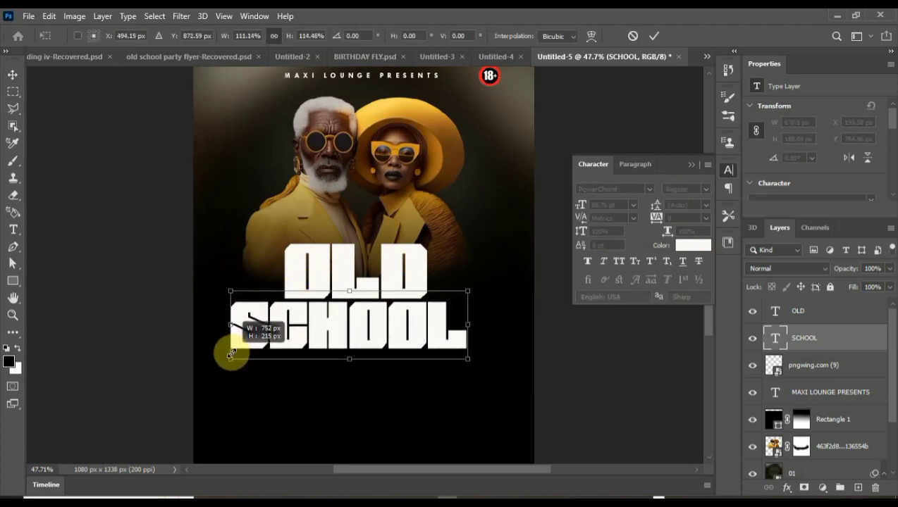
click(655, 35)
drag(395, 330, 406, 328)
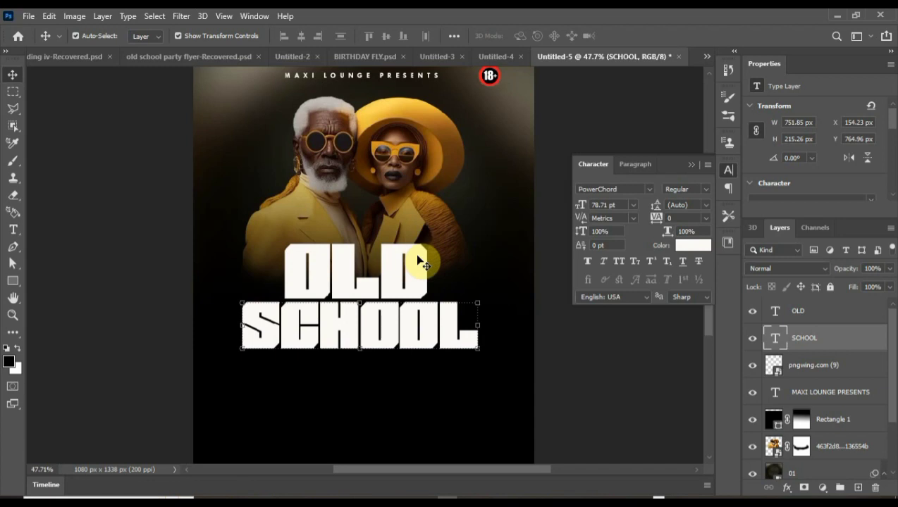
Step: Place the brushed-metal pngwing.com (24) image over the OLD lettering
click(418, 262)
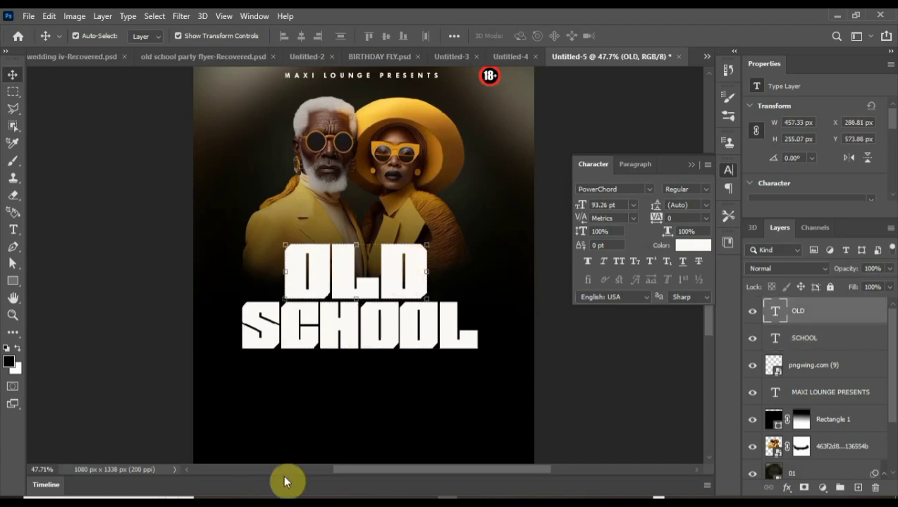
click(255, 498)
click(592, 268)
drag(460, 410, 409, 204)
drag(420, 144, 401, 281)
click(636, 36)
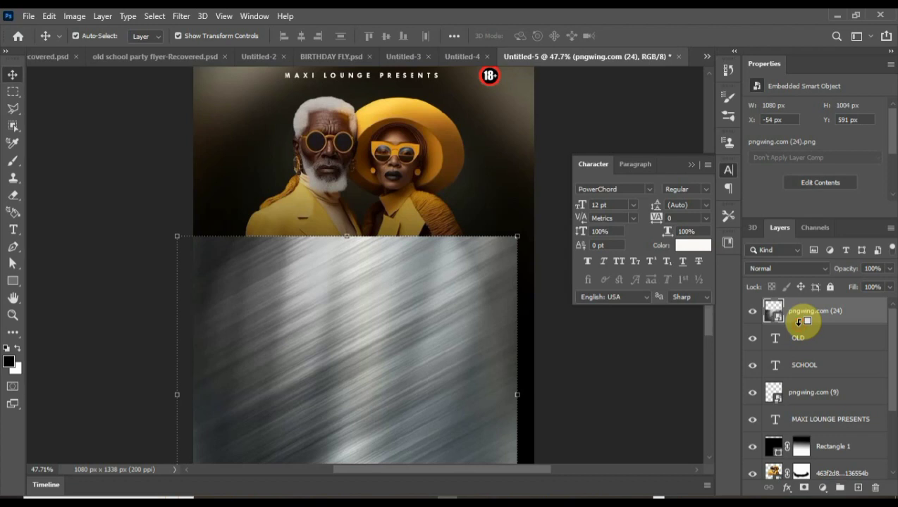
Step: Clip the metal texture to the OLD text layer and nudge it into place
alt+click(798, 322)
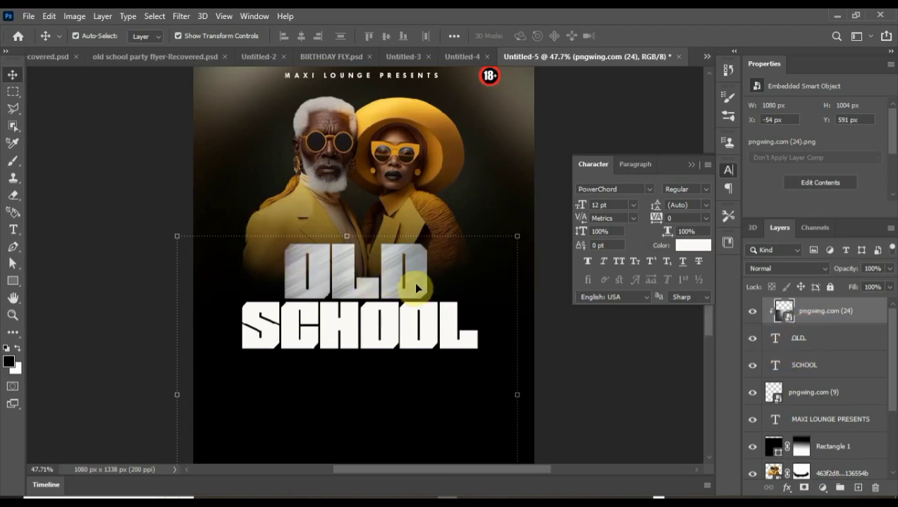
mouse_move(416, 288)
mouse_down()
mouse_move(394, 271)
mouse_move(391, 253)
mouse_move(391, 278)
mouse_move(421, 302)
mouse_up()
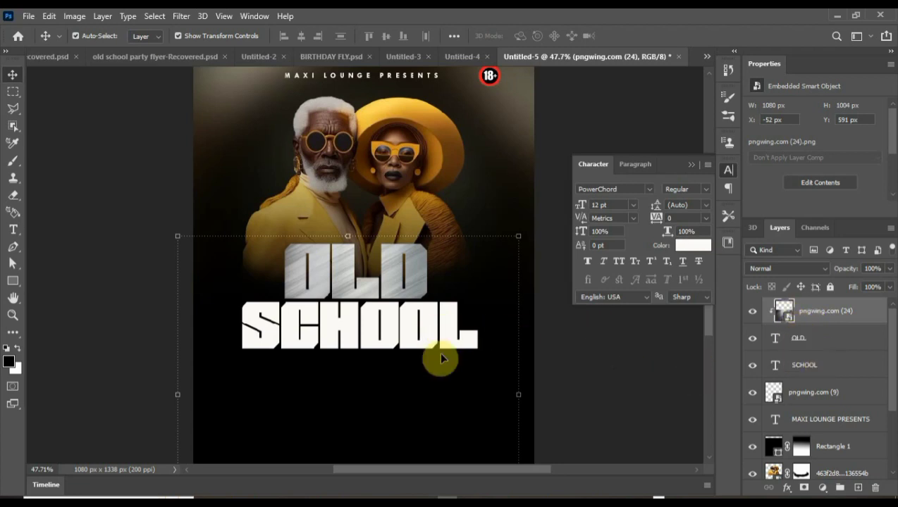
click(262, 493)
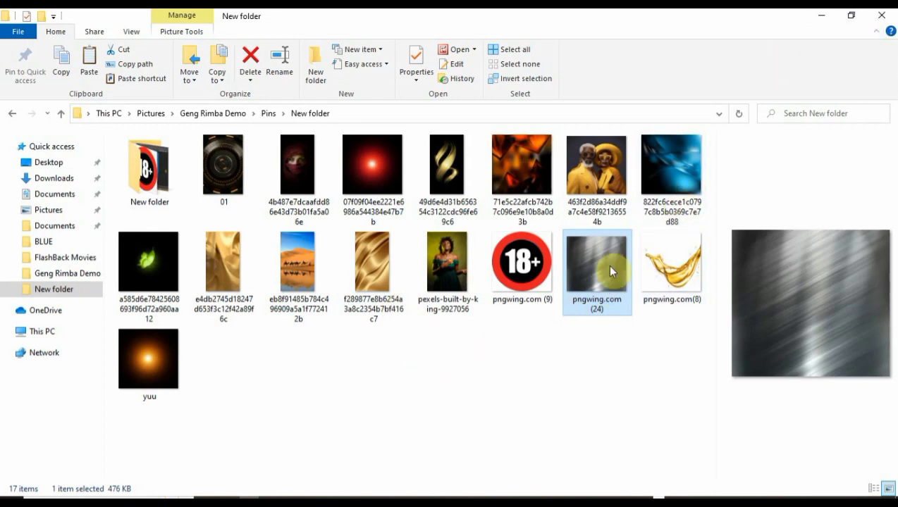
Step: Select the SCHOOL layer and drag another pngwing.com (24) texture from File Explorer into the flyer
click(821, 15)
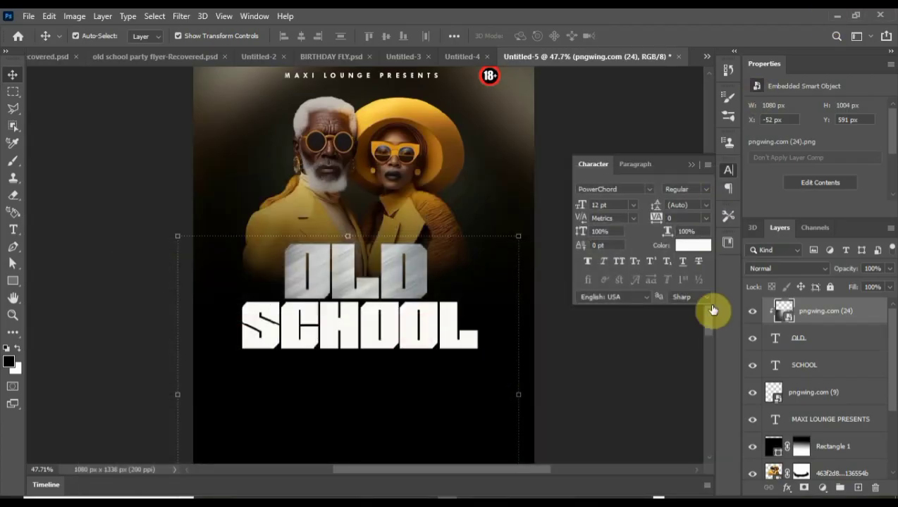
click(792, 365)
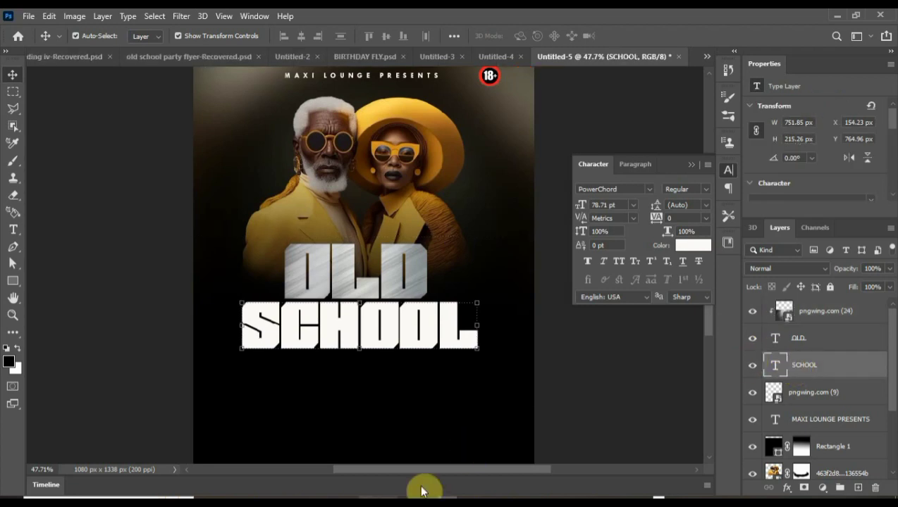
key(alt+Tab)
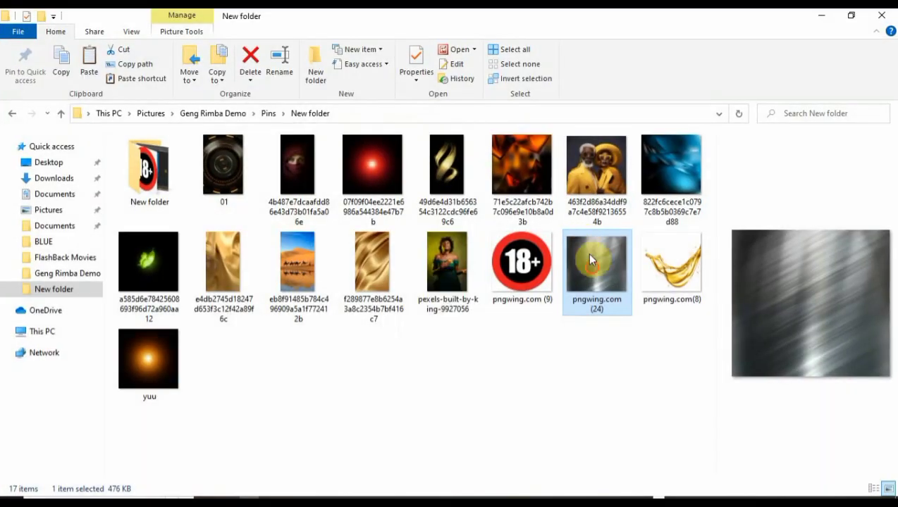
drag(596, 264, 423, 345)
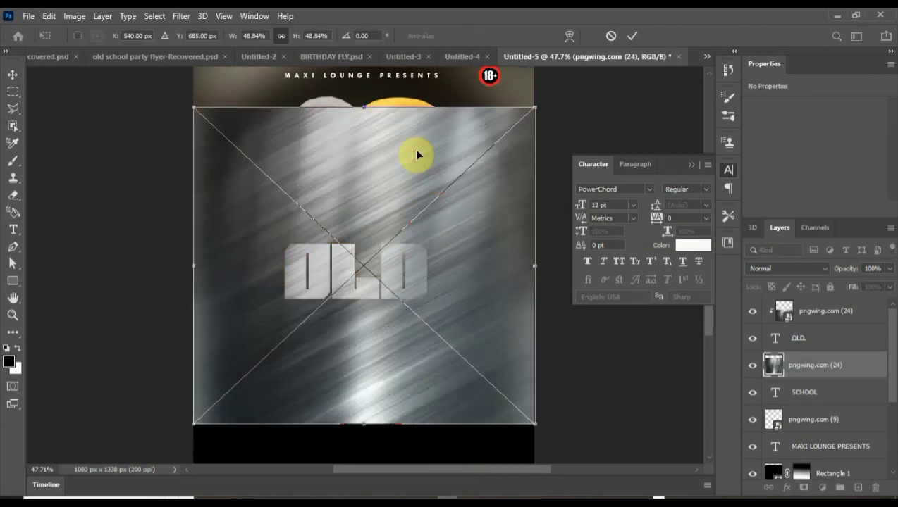
Step: Place the second metal texture over SCHOOL, clip it to SCHOOL and flip it horizontally
drag(409, 138, 395, 200)
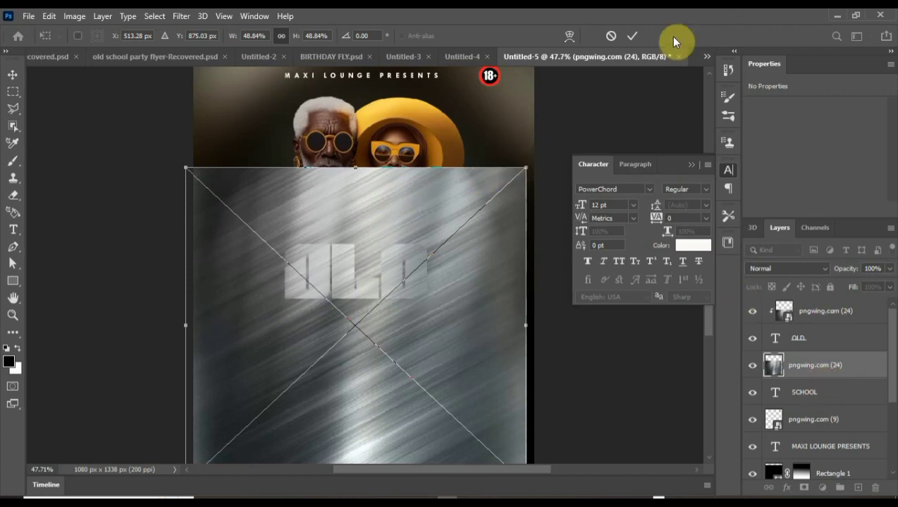
click(632, 36)
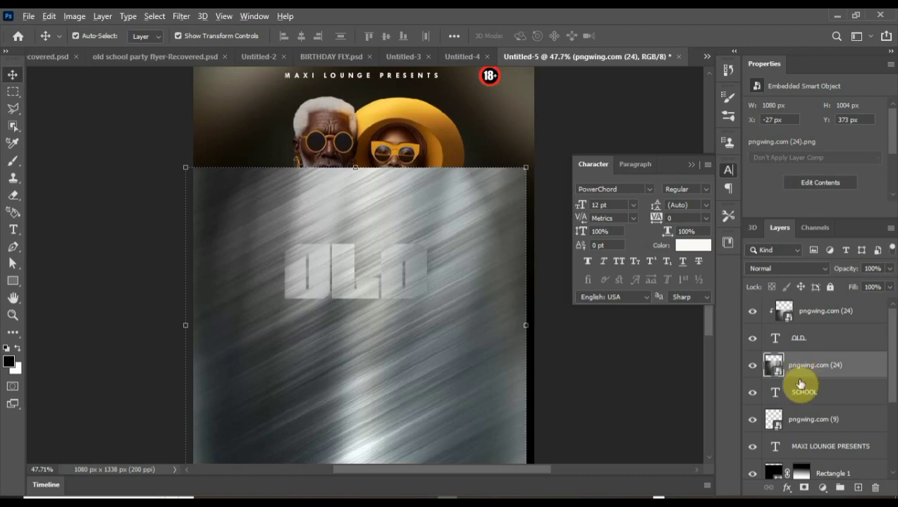
alt+click(794, 376)
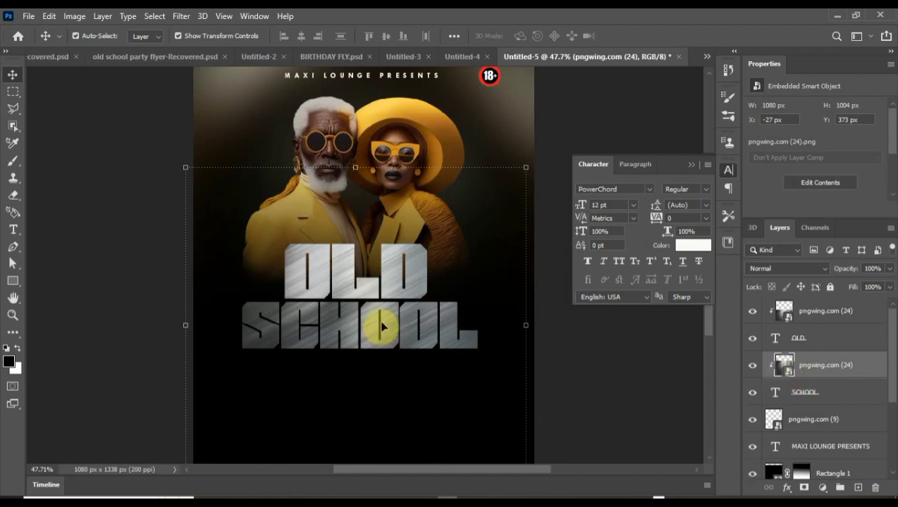
mouse_move(399, 333)
mouse_down()
mouse_move(395, 341)
mouse_move(391, 325)
mouse_up()
key(ctrl+t)
right_click(518, 166)
click(565, 371)
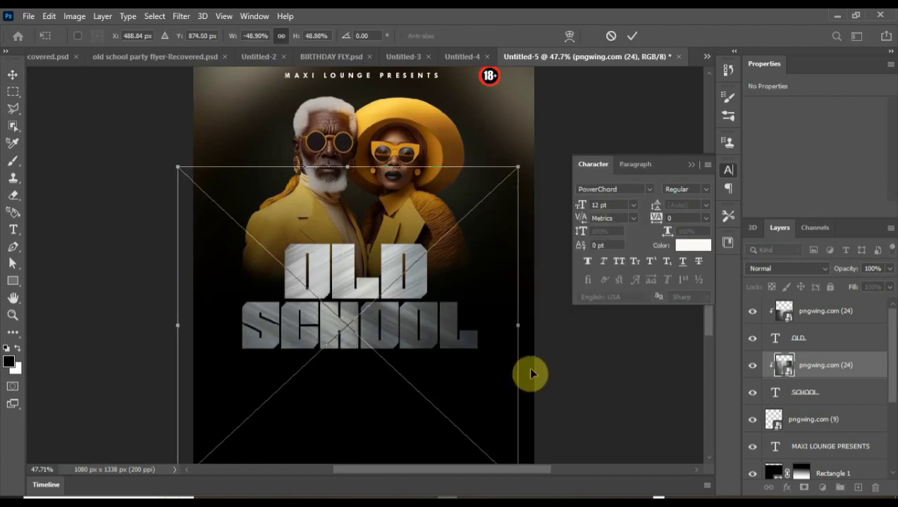
drag(324, 329, 333, 330)
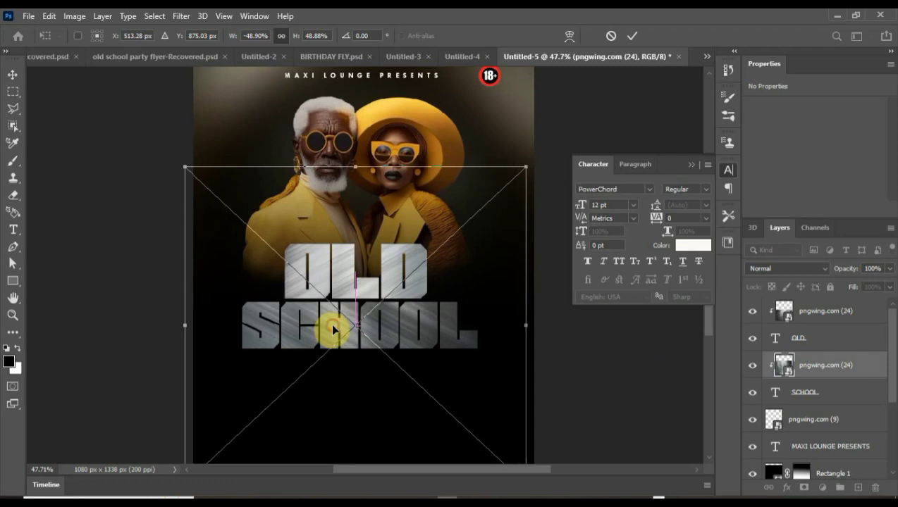
click(631, 35)
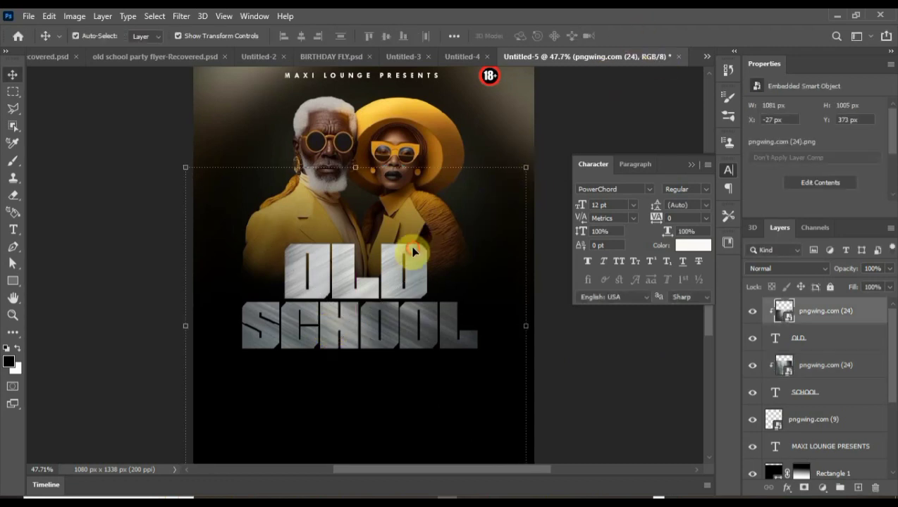
Step: Flip the OLD metal texture horizontally
key(ctrl+t)
right_click(517, 235)
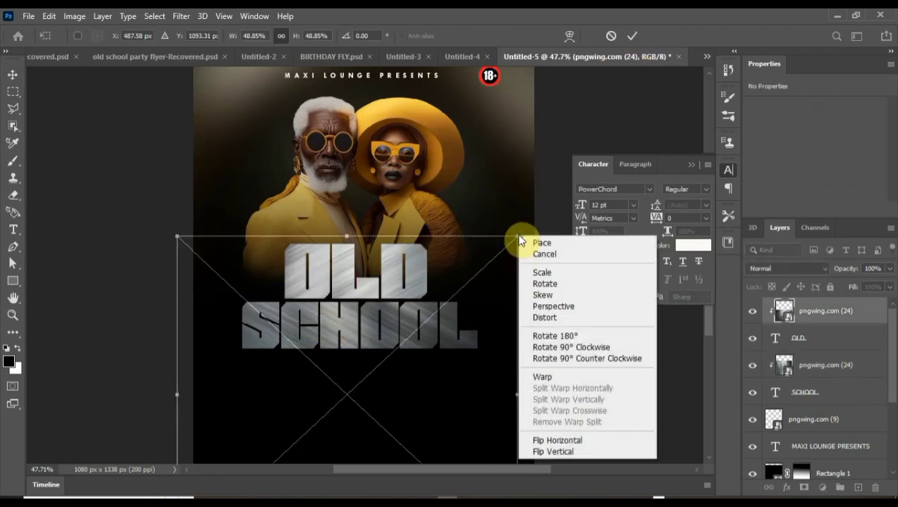
click(557, 440)
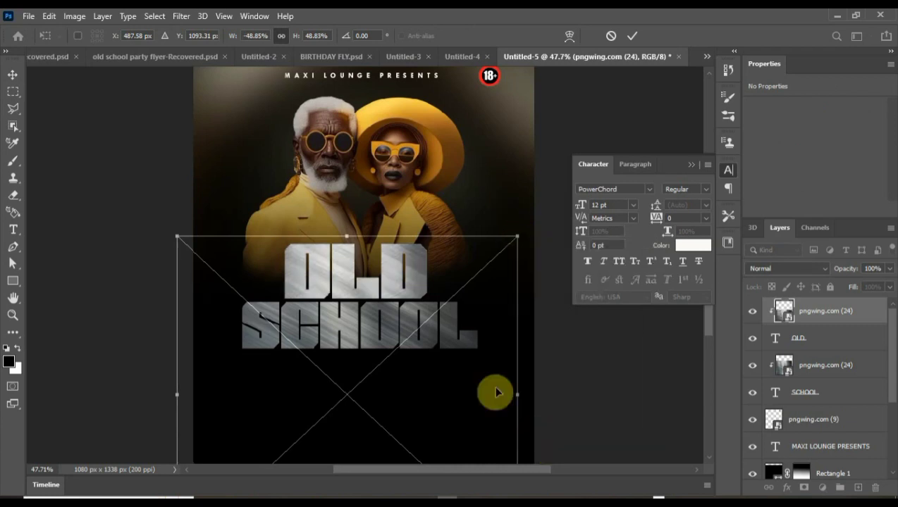
click(636, 36)
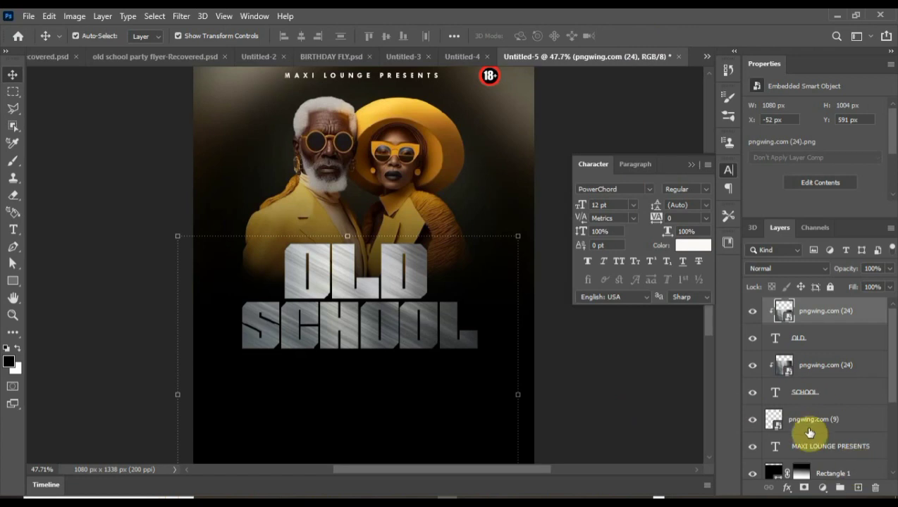
Step: Give the OLD text layer a Drop Shadow with Spread raised to 34%
click(798, 340)
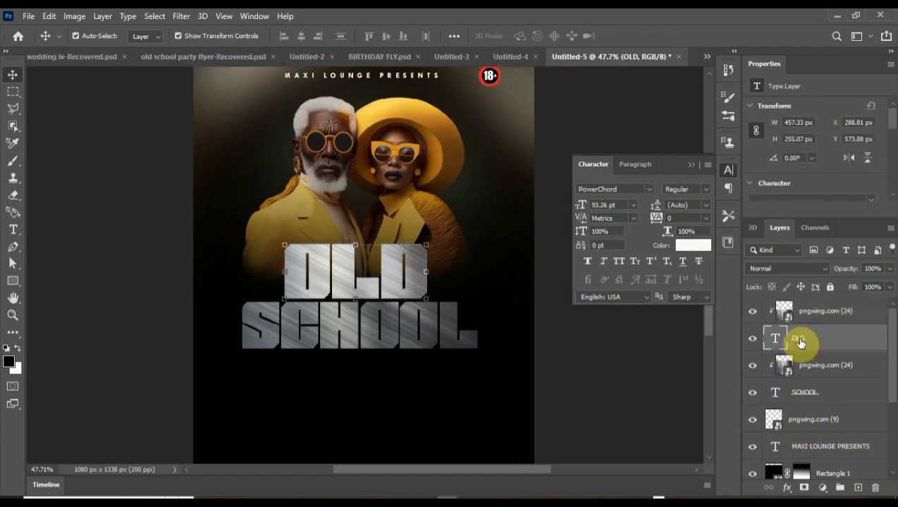
click(787, 488)
click(806, 483)
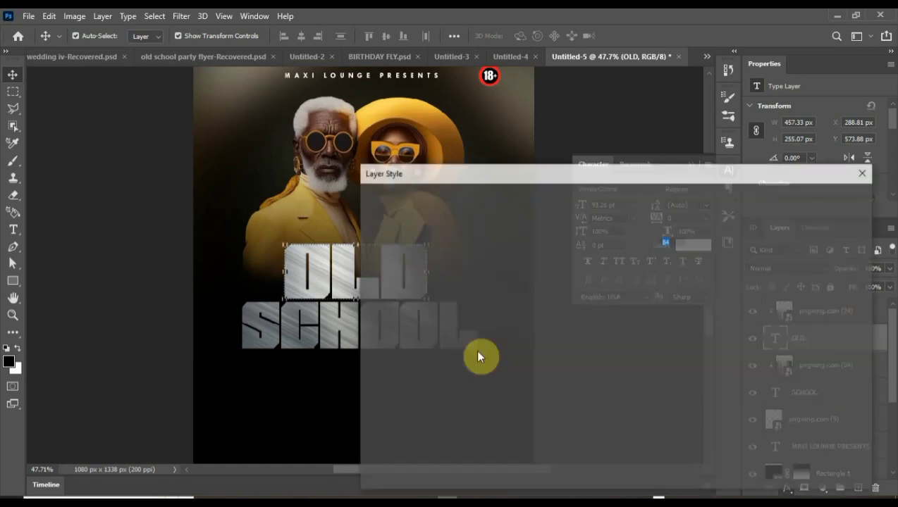
drag(585, 173, 695, 178)
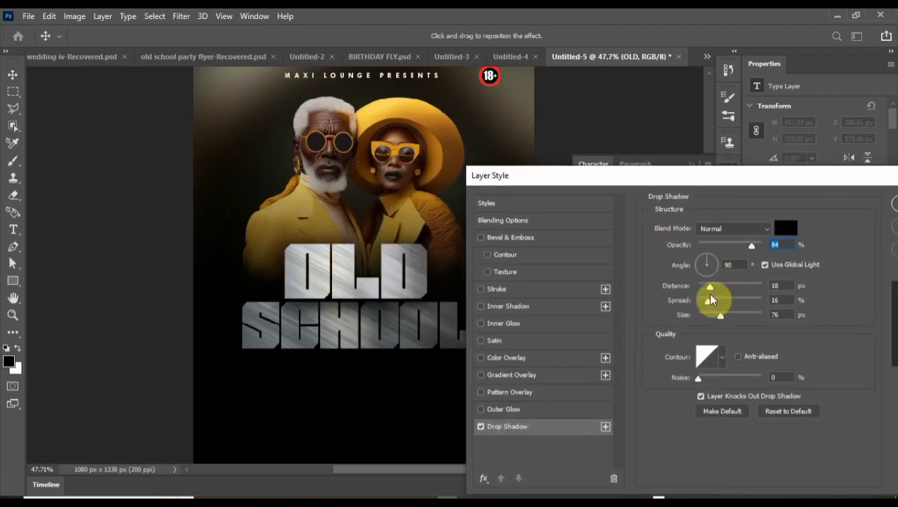
drag(709, 300, 747, 296)
click(891, 205)
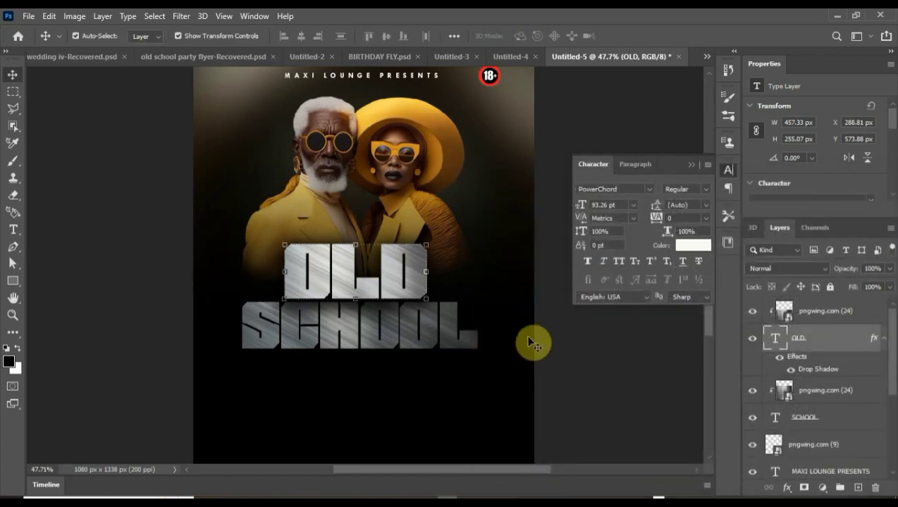
scroll(556, 359, down, 1)
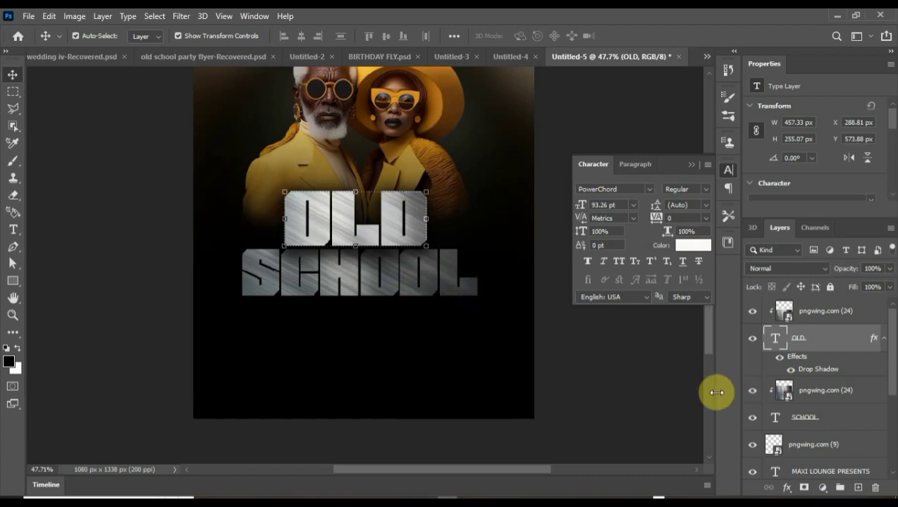
Step: Add a new text line reading 'Party' in Blacksword Regular below the title
click(778, 311)
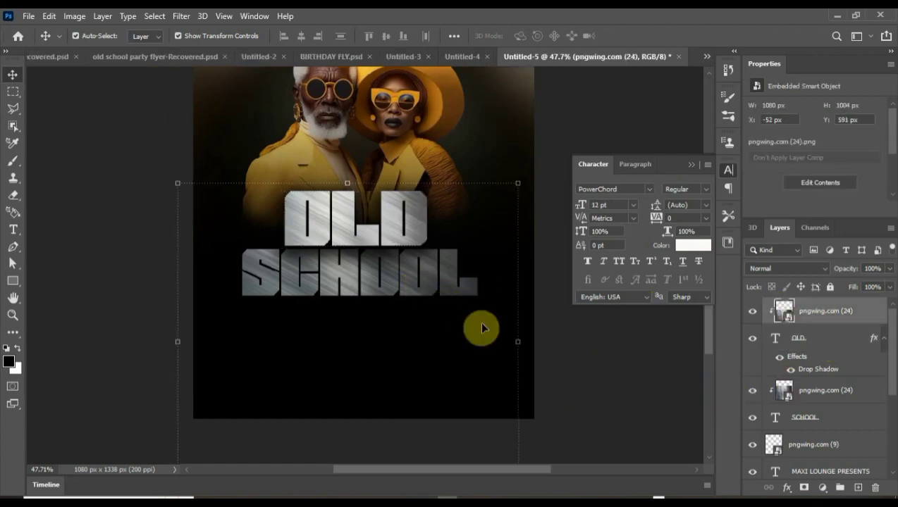
click(14, 230)
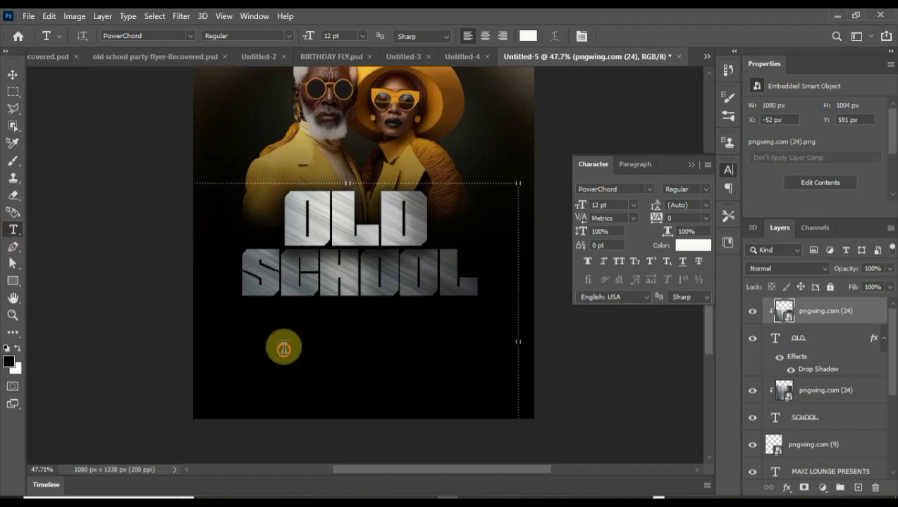
click(283, 350)
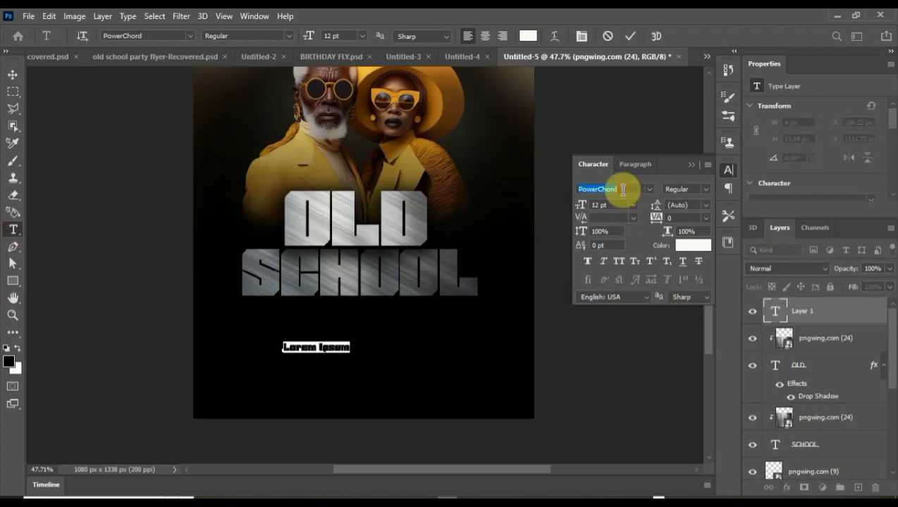
text(BLA)
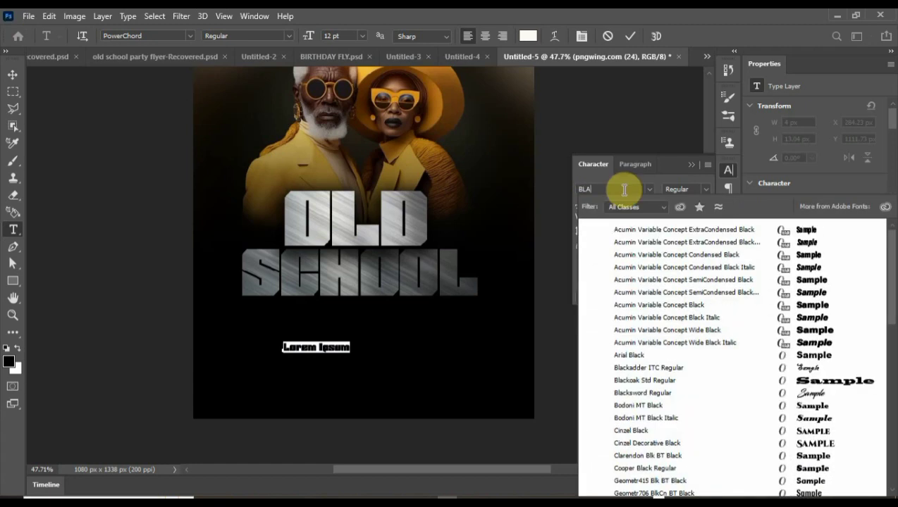
click(646, 391)
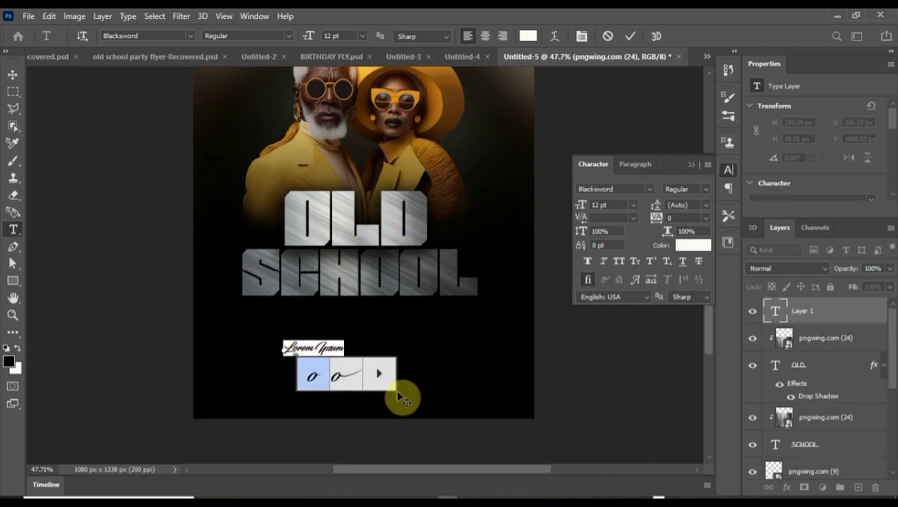
click(325, 347)
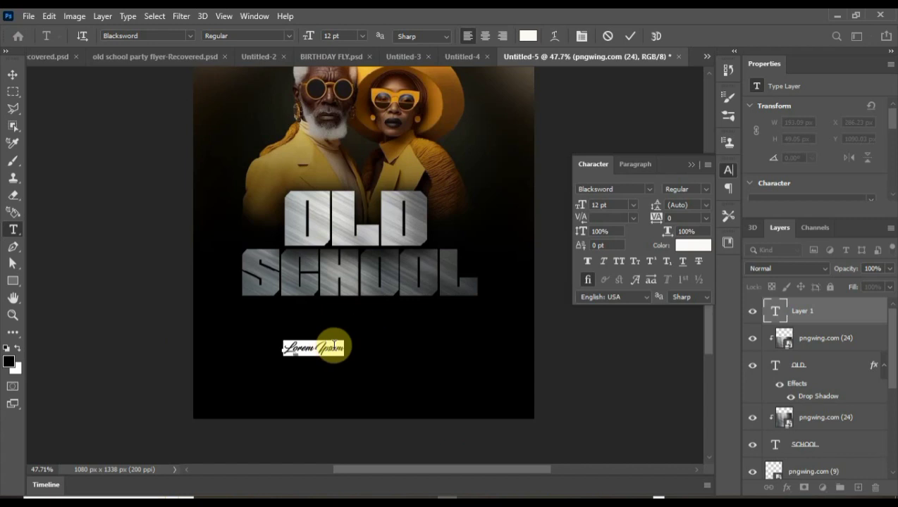
text(Party)
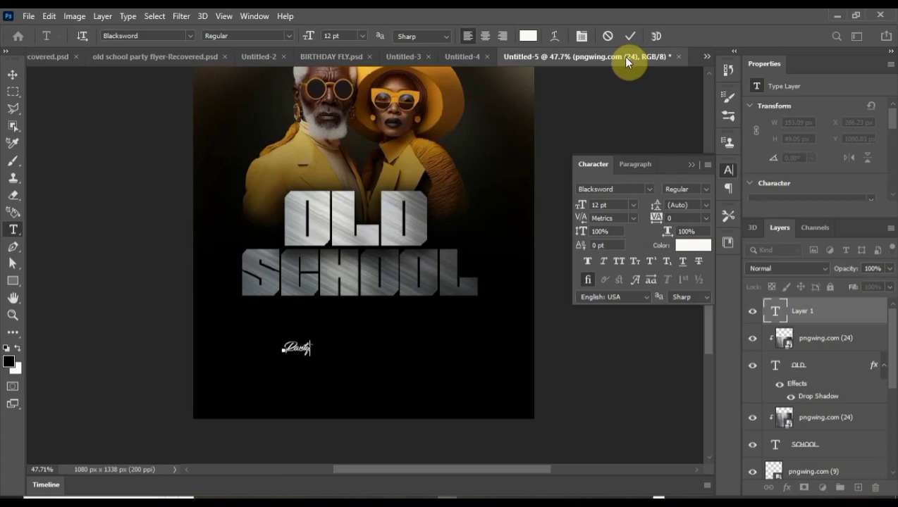
click(13, 74)
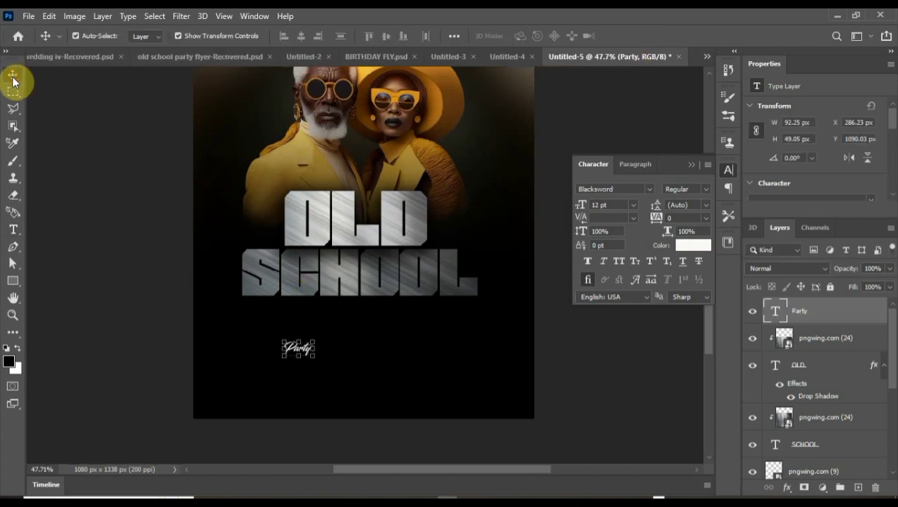
Step: Scale the Party text up about five times and position it under SCHOOL
key(ctrl+t)
drag(339, 326, 437, 266)
drag(408, 303, 417, 299)
drag(438, 259, 414, 274)
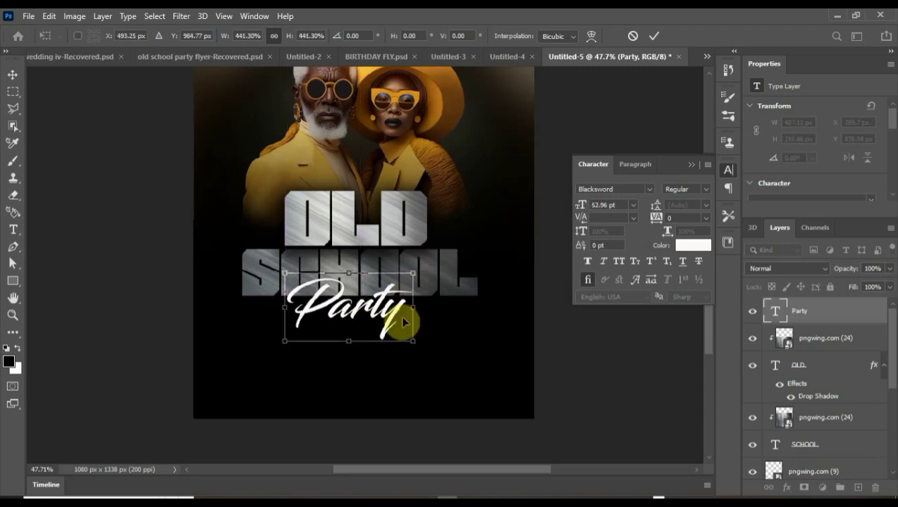
drag(396, 318, 403, 320)
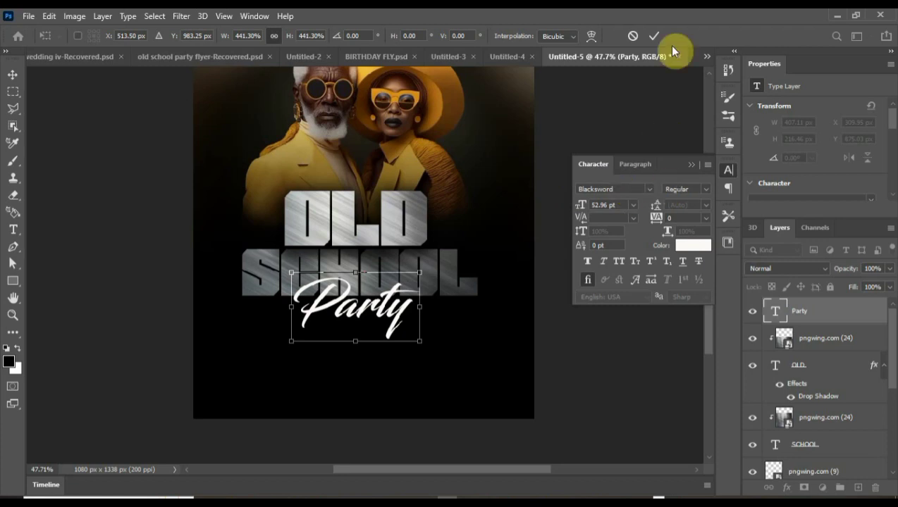
Step: Recolour the Party text golden orange (#a96e0d) sampled from the woman's hat
click(654, 37)
click(687, 245)
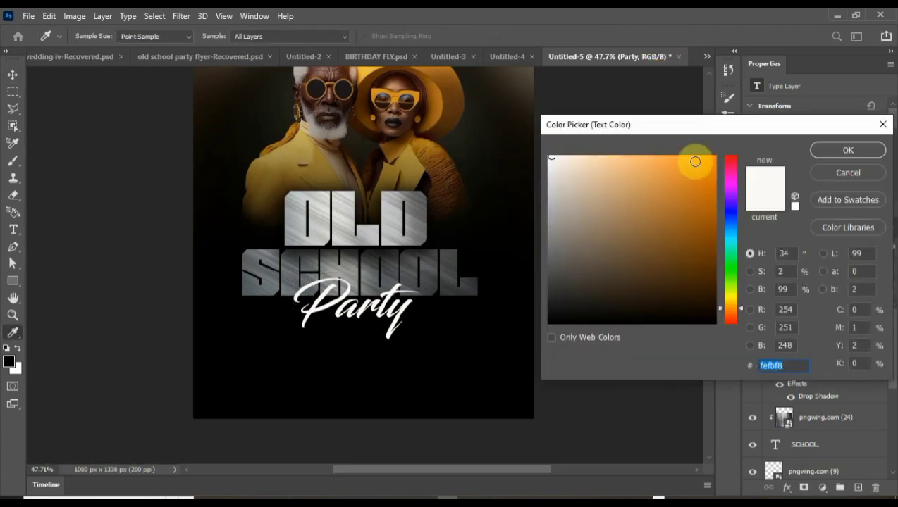
click(704, 161)
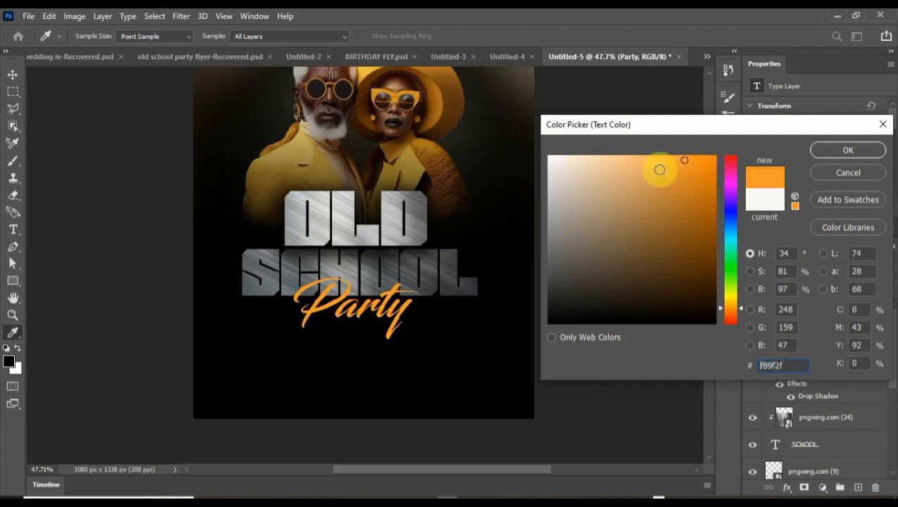
click(427, 152)
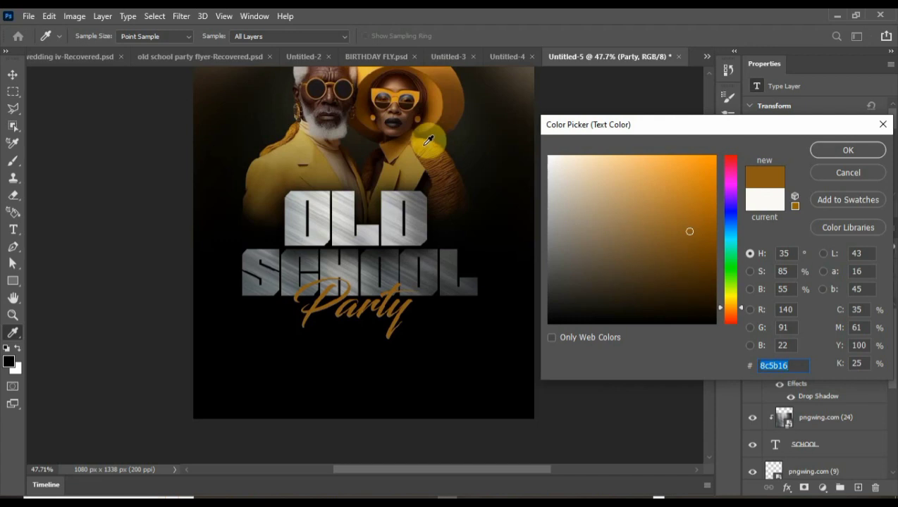
drag(431, 98, 445, 82)
click(434, 90)
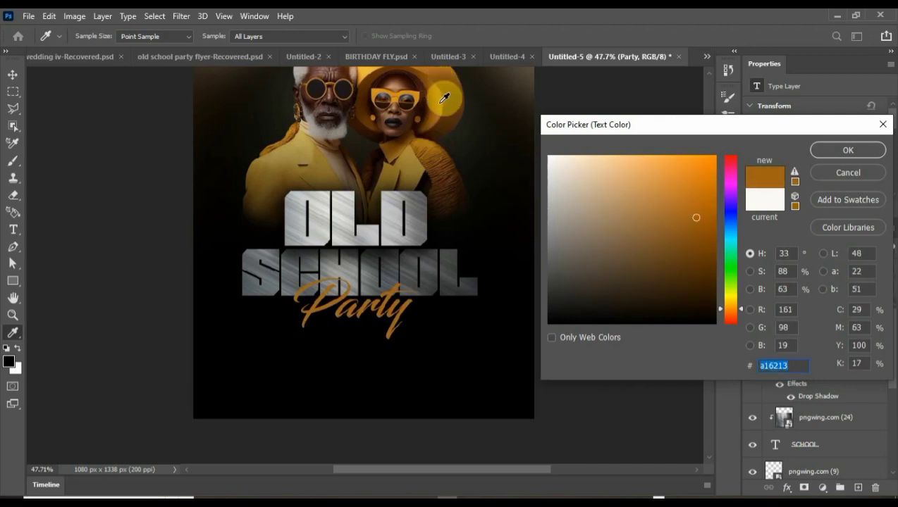
click(375, 113)
click(846, 150)
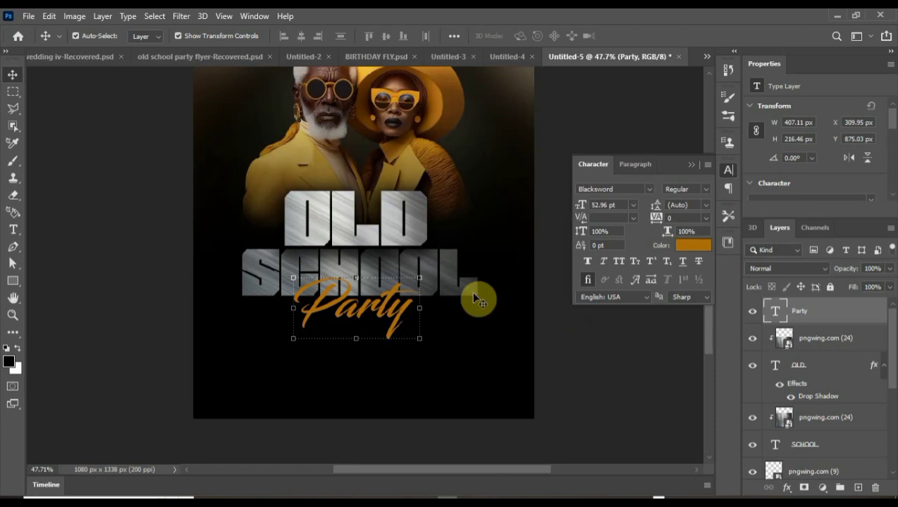
Step: Select the couple photo layer in the Layers panel
scroll(469, 294, down, 2)
scroll(336, 266, down, 1)
scroll(337, 266, up, 1)
scroll(339, 239, down, 2)
scroll(347, 246, up, 1)
scroll(352, 240, down, 1)
scroll(392, 234, up, 2)
scroll(373, 282, down, 1)
click(404, 177)
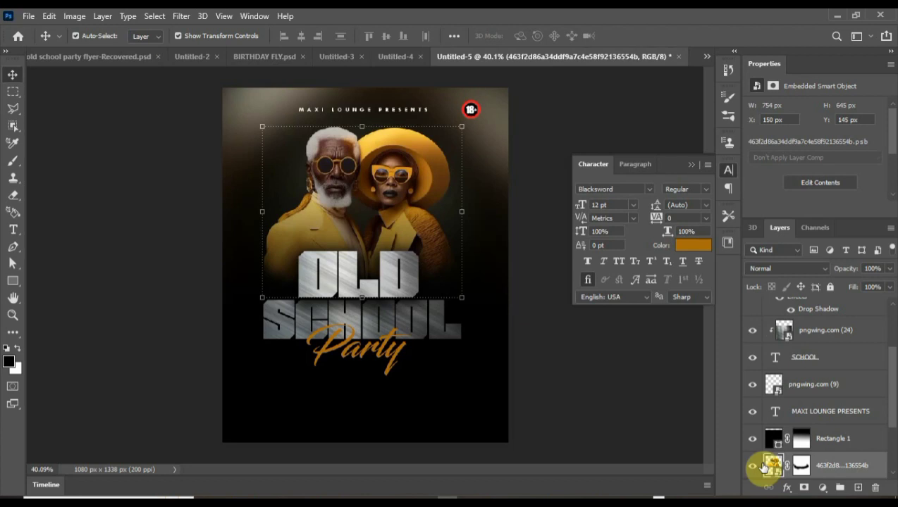
Step: Add a Brightness/Contrast adjustment clipped to the couple photo with Contrast 57
click(822, 487)
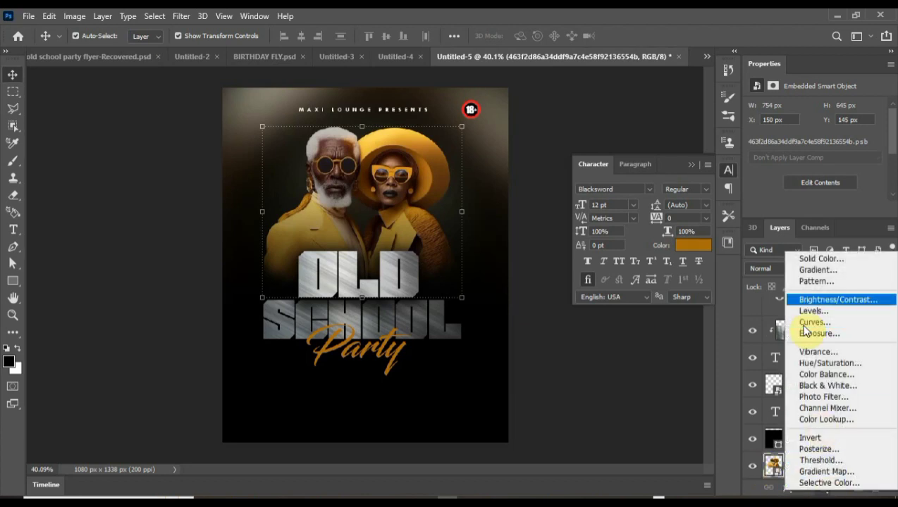
click(822, 303)
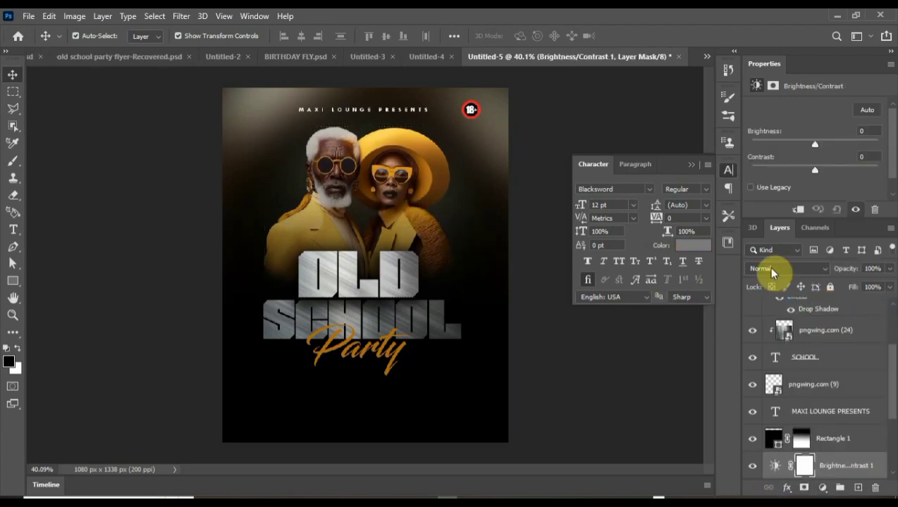
click(799, 211)
drag(815, 170, 838, 171)
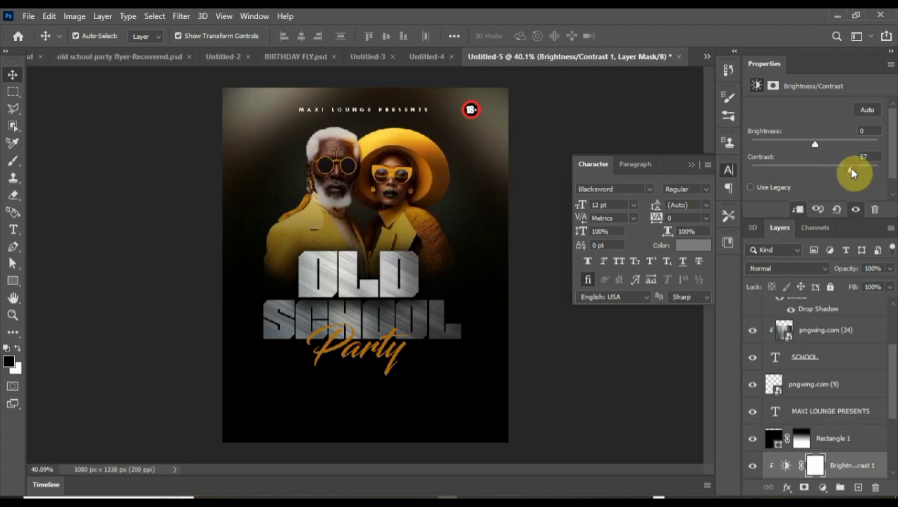
scroll(424, 210, up, 3)
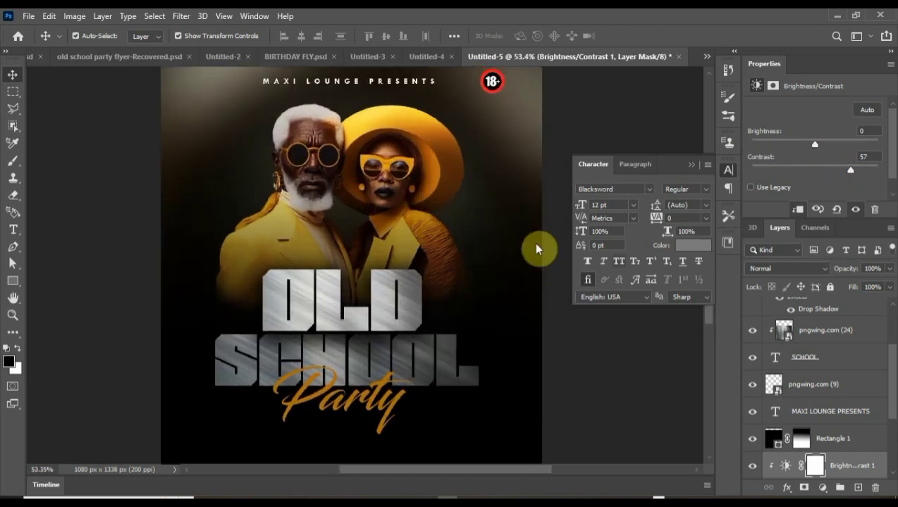
Step: Toggle the adjustment off and on to compare, then deselect and collapse Character settings
click(752, 468)
click(752, 467)
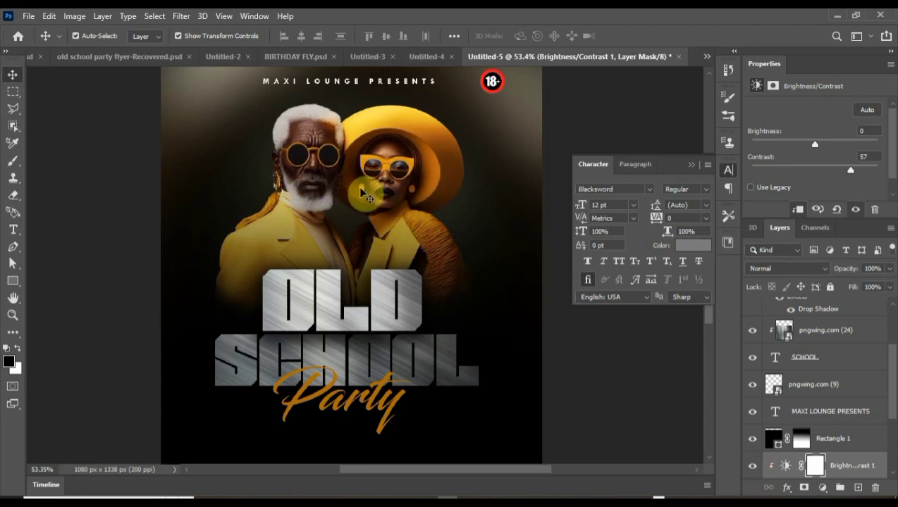
scroll(465, 322, down, 2)
scroll(533, 341, up, 2)
click(583, 331)
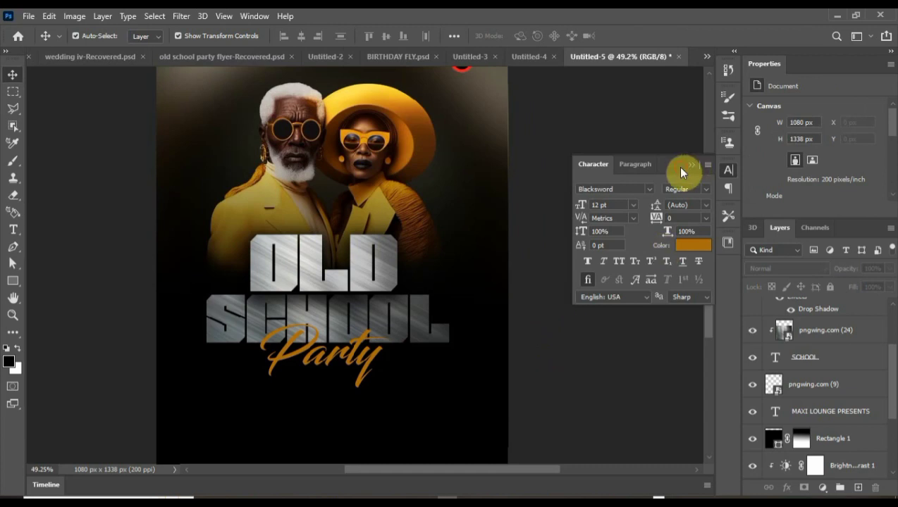
click(692, 165)
scroll(202, 433, down, 1)
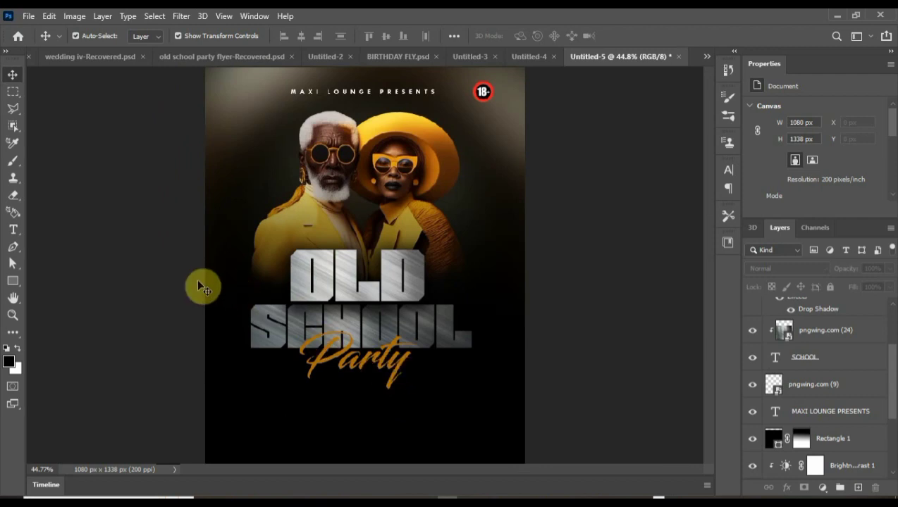
Step: Draw an unfilled square box to the left of OLD
click(13, 282)
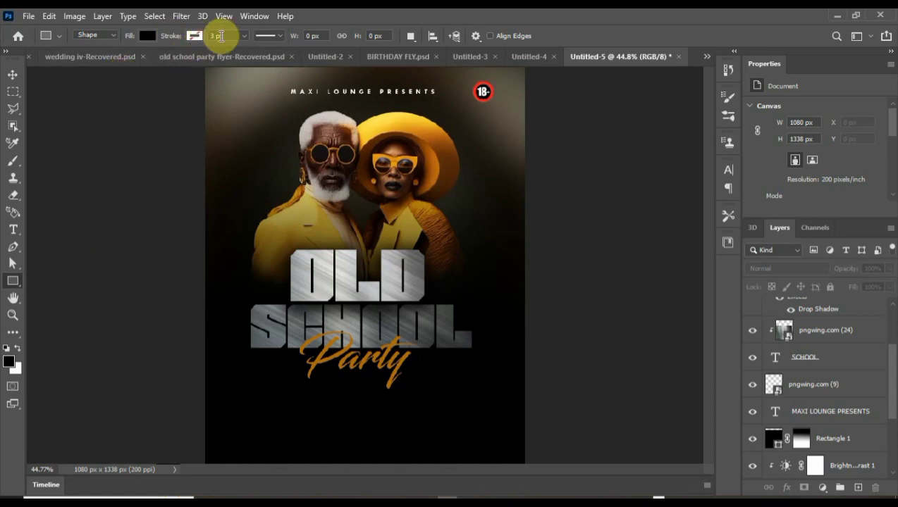
click(152, 34)
click(71, 60)
click(194, 36)
click(194, 36)
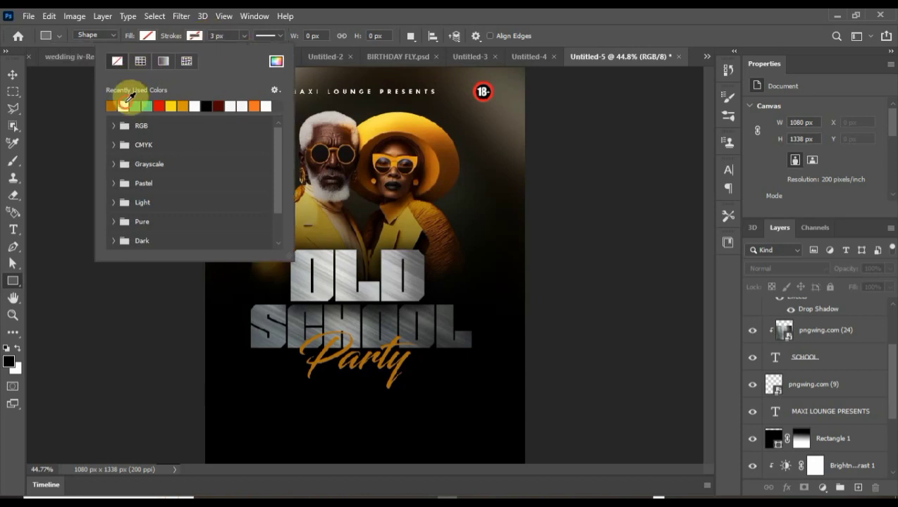
click(227, 33)
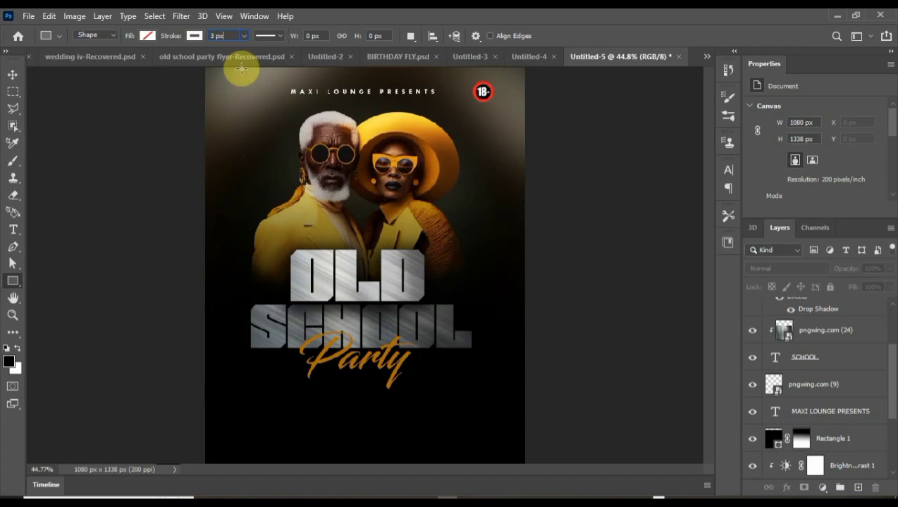
mouse_move(257, 275)
mouse_down()
mouse_move(241, 252)
mouse_move(285, 296)
mouse_up()
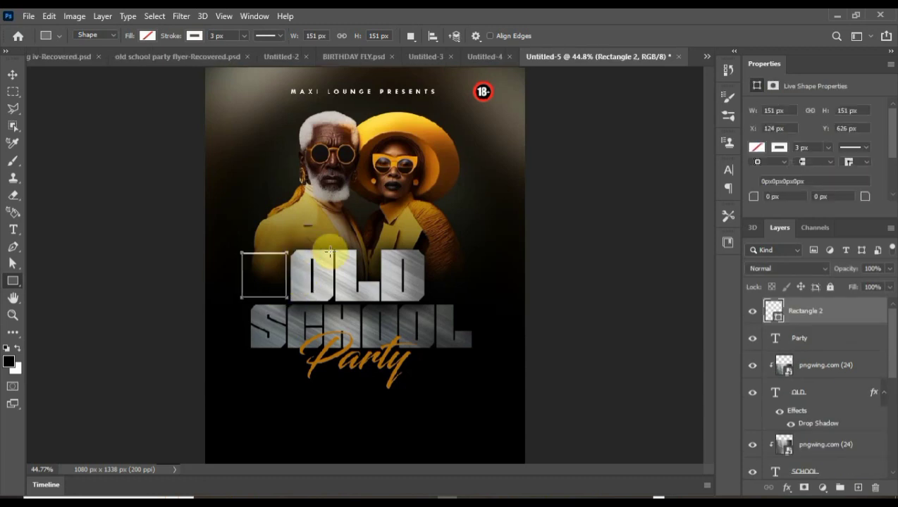
Step: Shrink the OLD text to about 91%
click(12, 75)
click(425, 282)
click(807, 392)
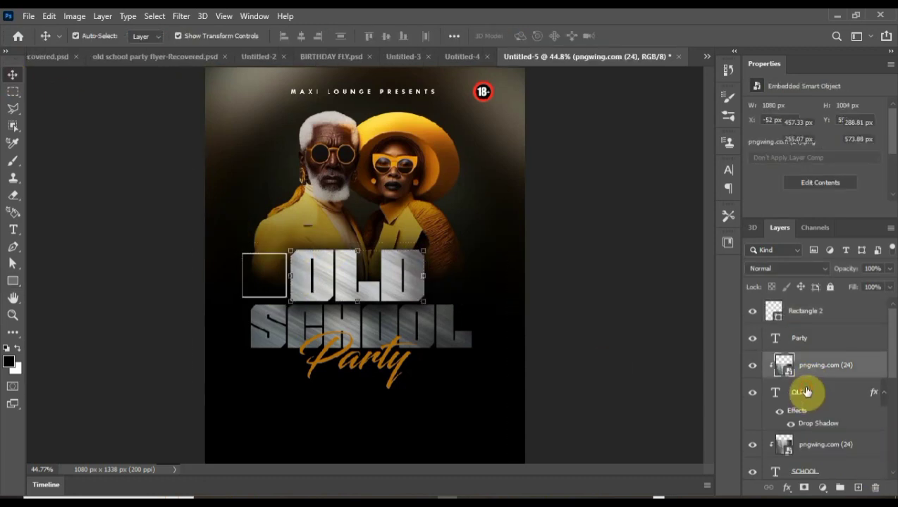
click(287, 301)
drag(287, 301, 293, 304)
click(654, 36)
click(271, 280)
Step: Align the Rectangle 2 box with SCHOOL's left edge and shrink it slightly
click(280, 258)
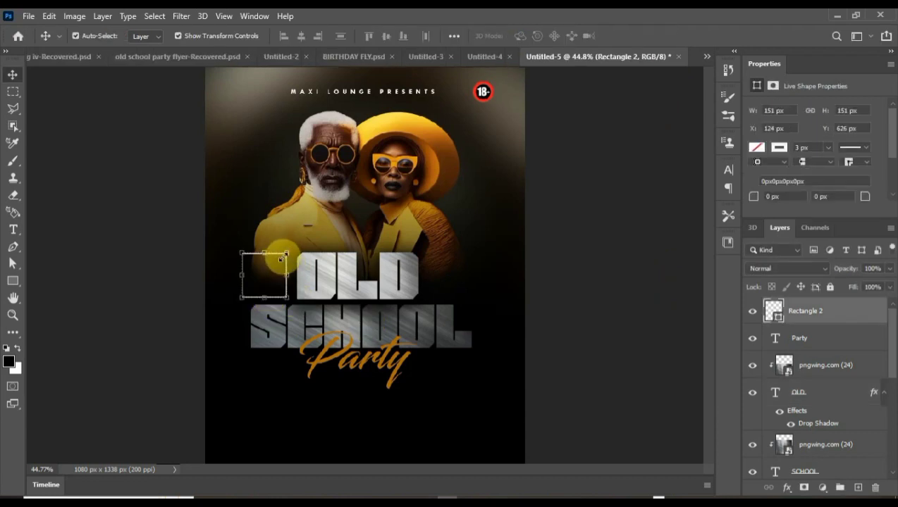
drag(279, 257, 287, 261)
drag(294, 302, 289, 297)
scroll(322, 301, up, 1)
scroll(327, 299, up, 3)
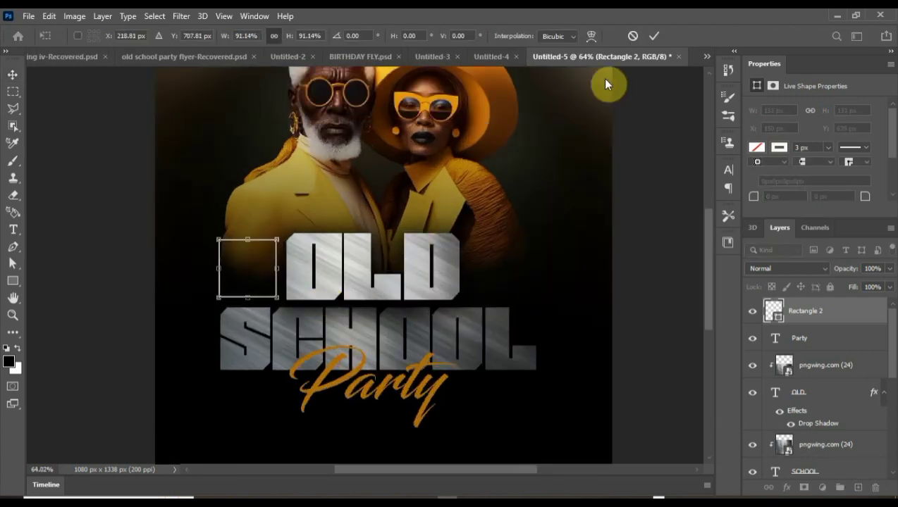
click(654, 35)
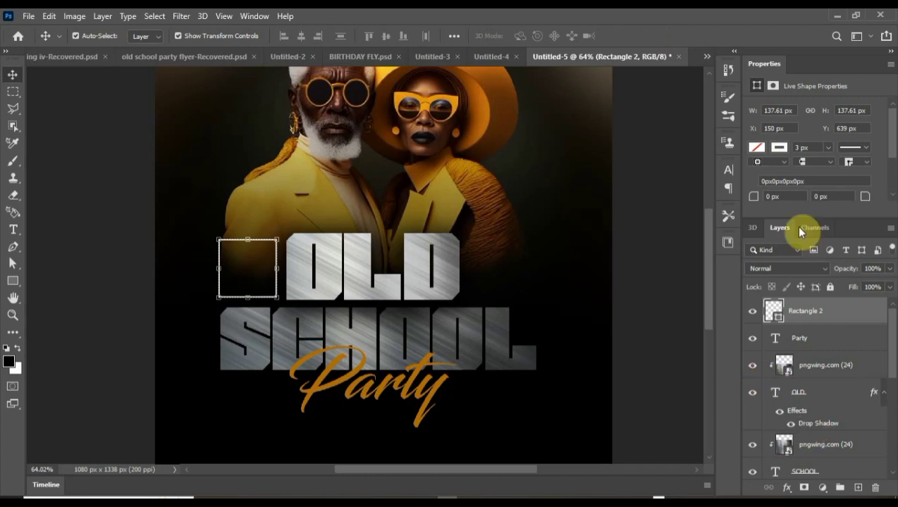
scroll(789, 181, down, 1)
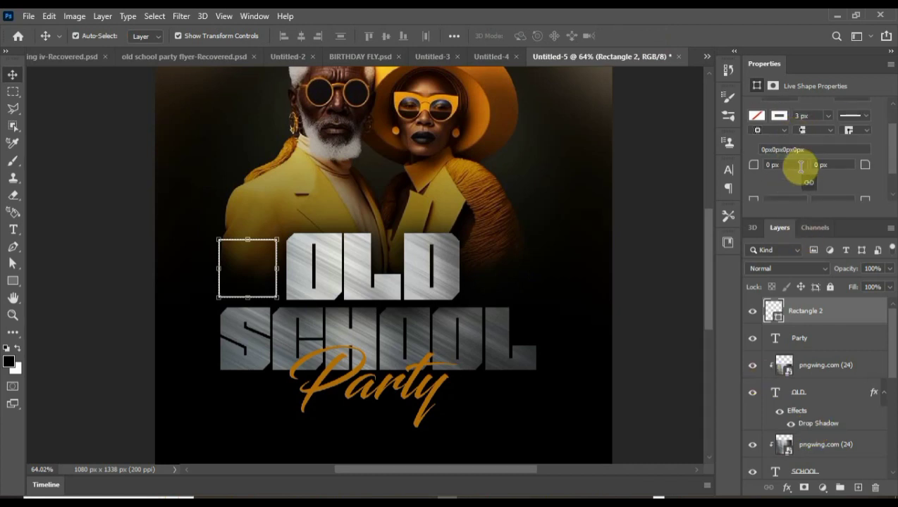
Step: Round all four corners of the box to a 30 px radius
click(764, 166)
text(30)
key(Return)
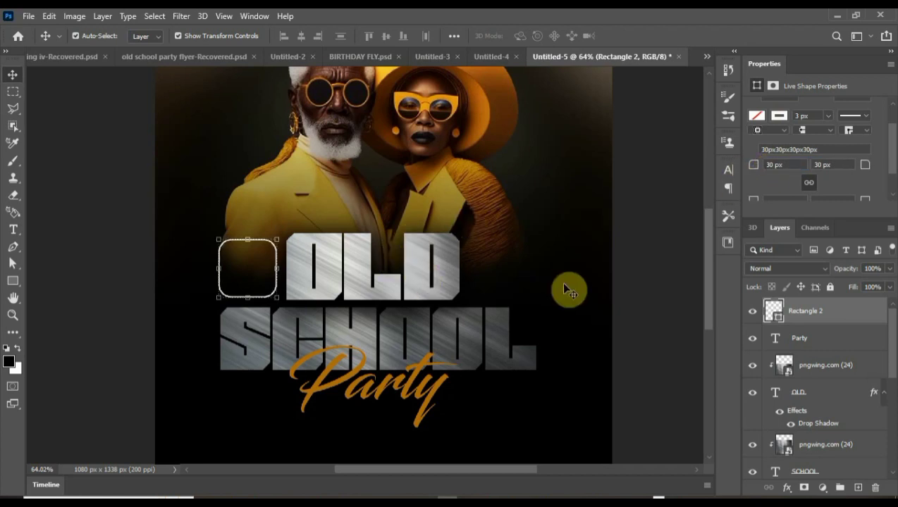
click(565, 287)
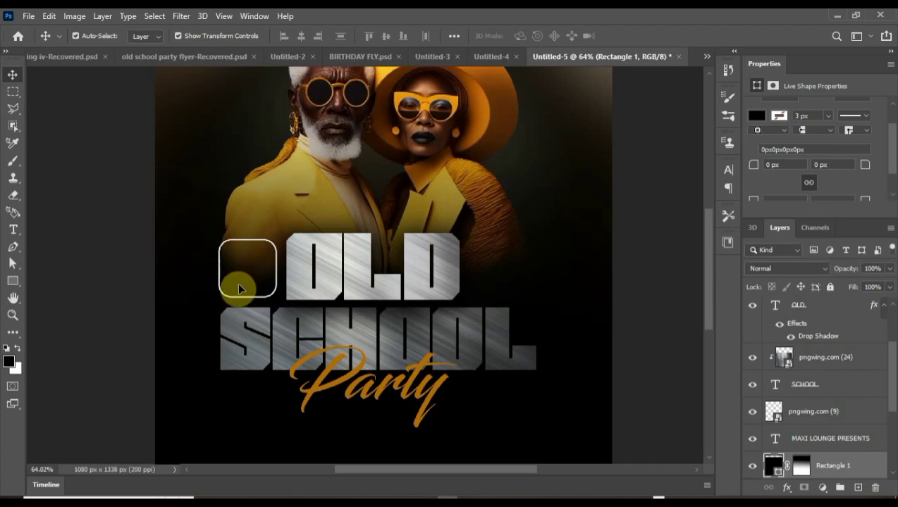
Step: Add a new empty layer above the square and set the type font to Stretch Pro
click(838, 315)
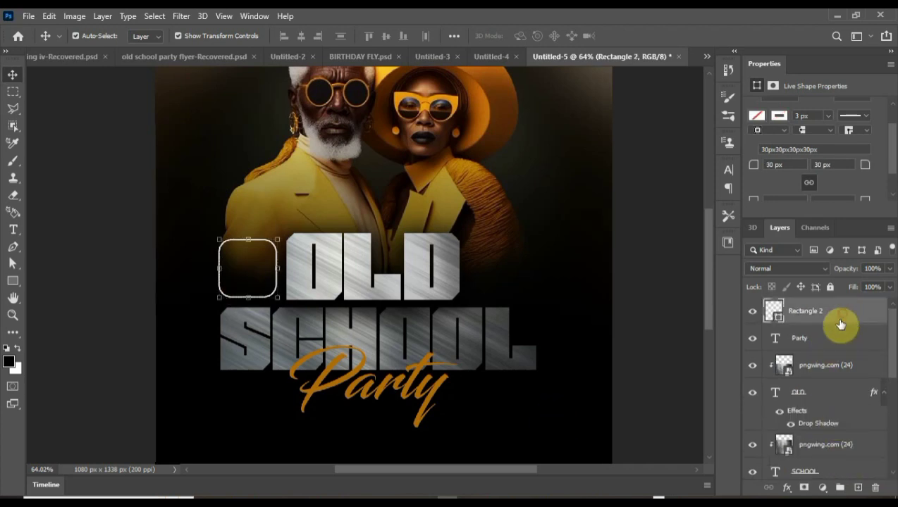
click(857, 488)
click(14, 232)
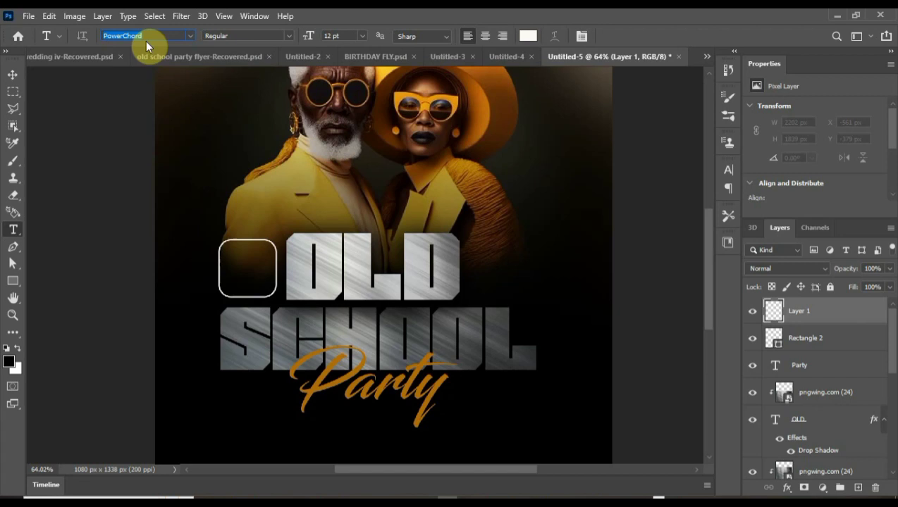
text(str)
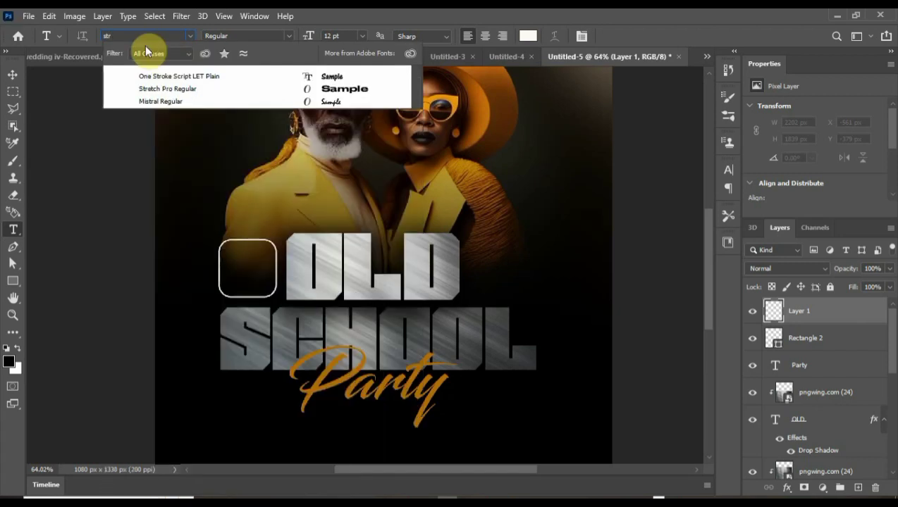
click(158, 89)
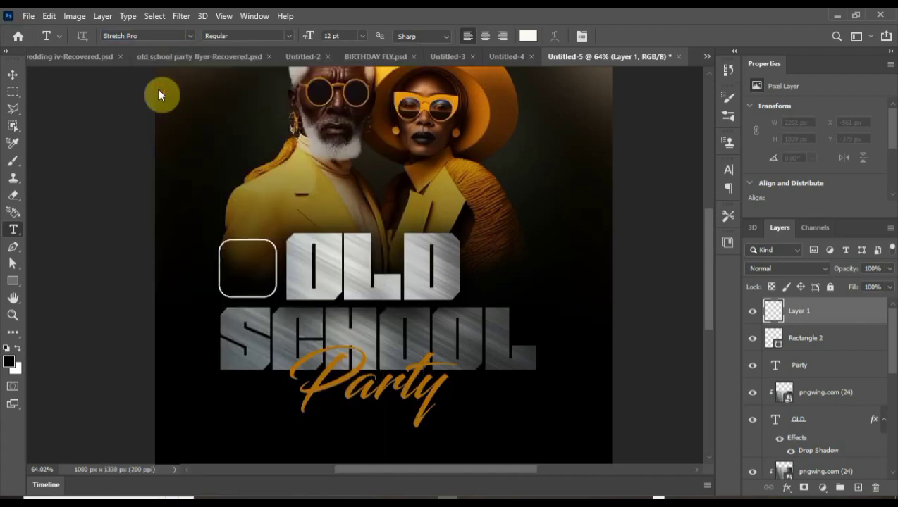
Step: Type the text FEEB above the rounded square, fixing the extra characters
click(215, 201)
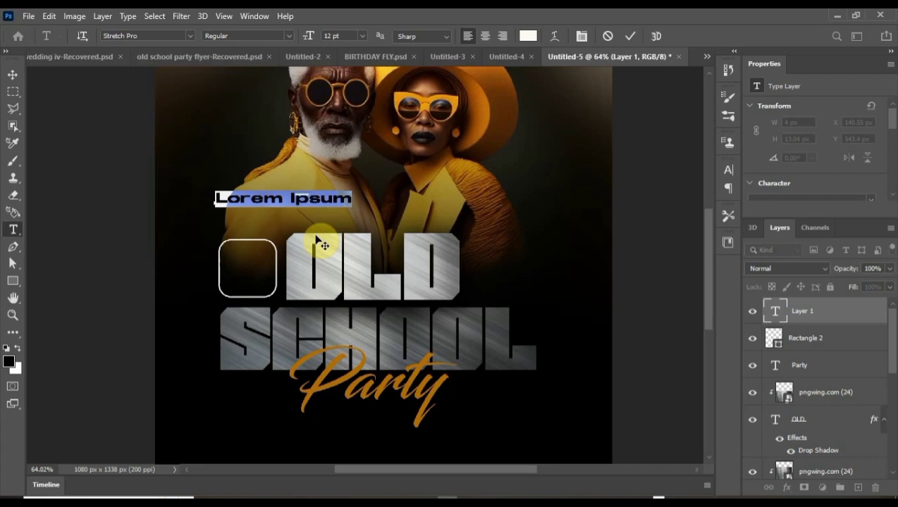
text(FEBAE)
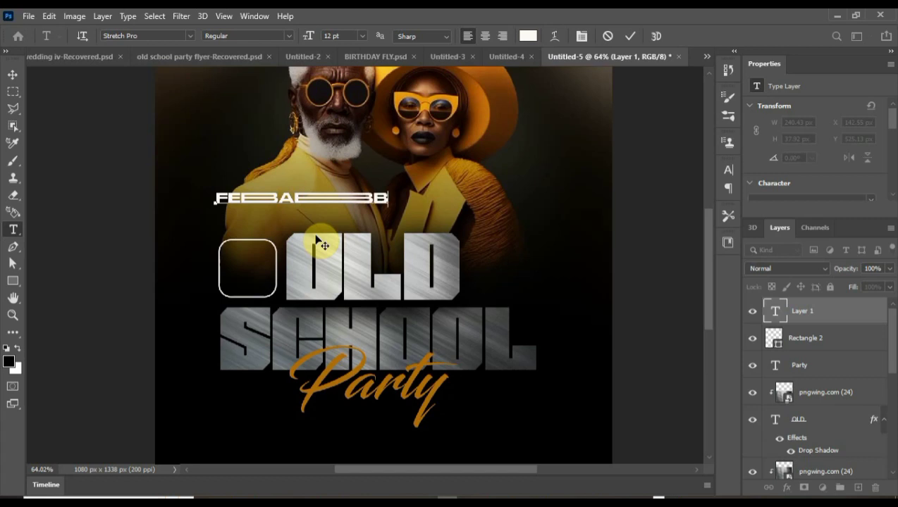
text(BBBBBBBB)
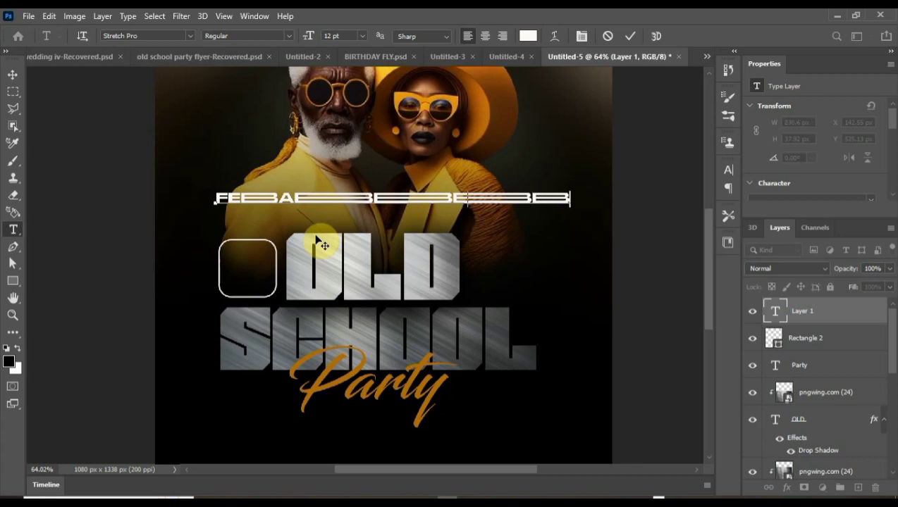
key(BackSpace)
key(BackSpace)
key(BackSpace)
key(BackSpace)
key(BackSpace)
key(BackSpace)
key(BackSpace)
key(BackSpace)
key(BackSpace)
key(BackSpace)
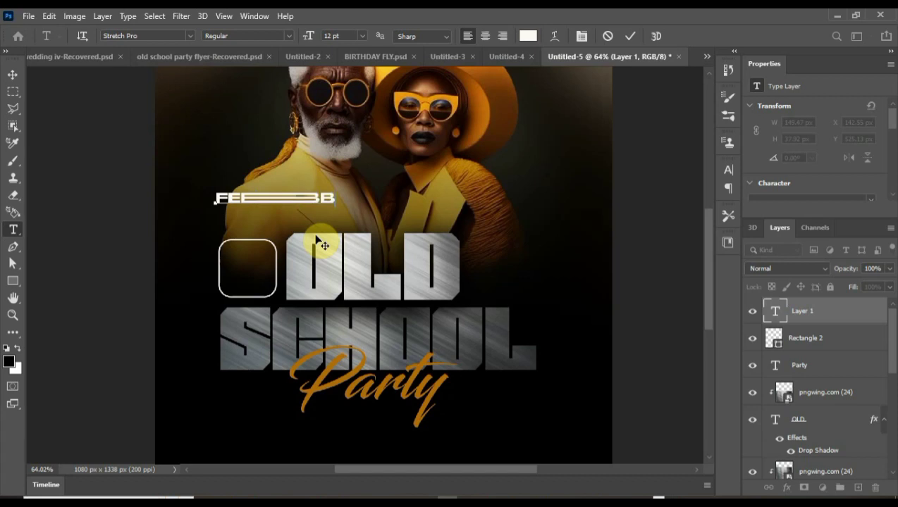
key(BackSpace)
key(BackSpace)
key(BackSpace)
key(BackSpace)
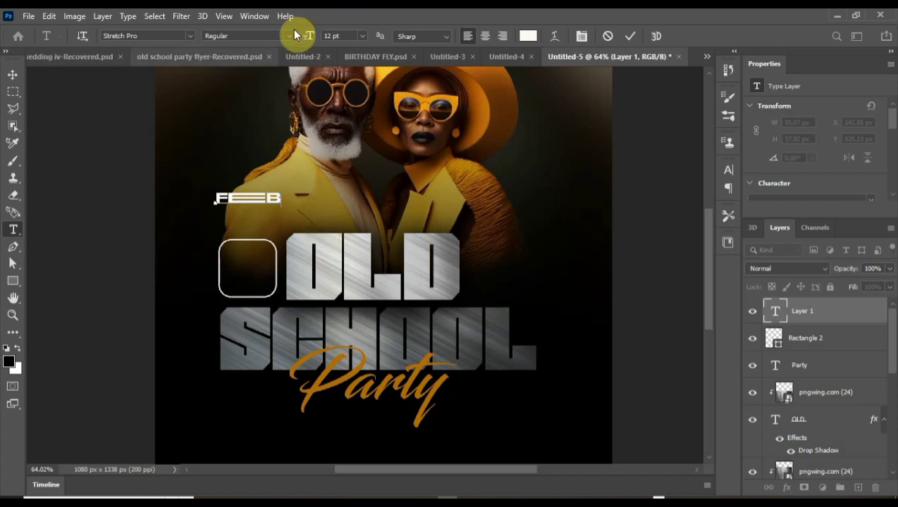
click(185, 203)
Step: Remove stray letters accidentally typed into OLD, leaving it unchanged, and return to FEEB
click(288, 221)
text(JAN)
key(BackSpace)
key(BackSpace)
key(BackSpace)
click(629, 36)
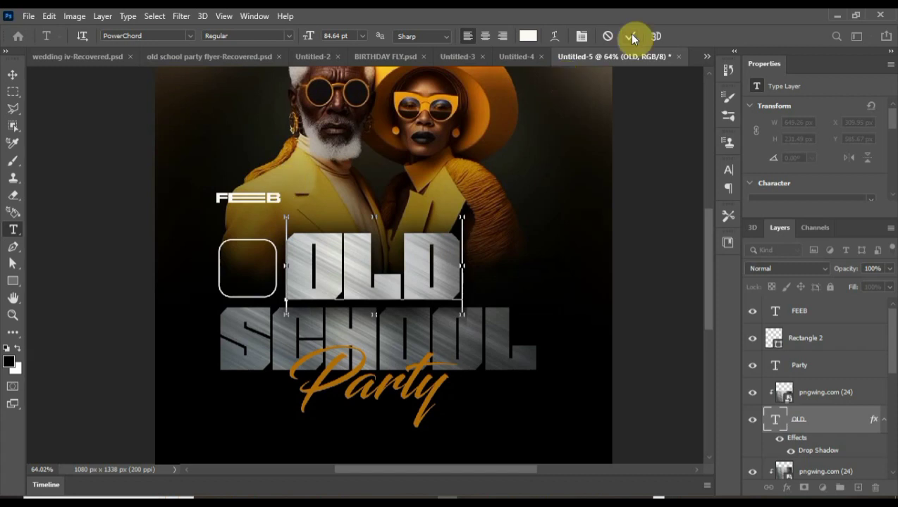
click(255, 199)
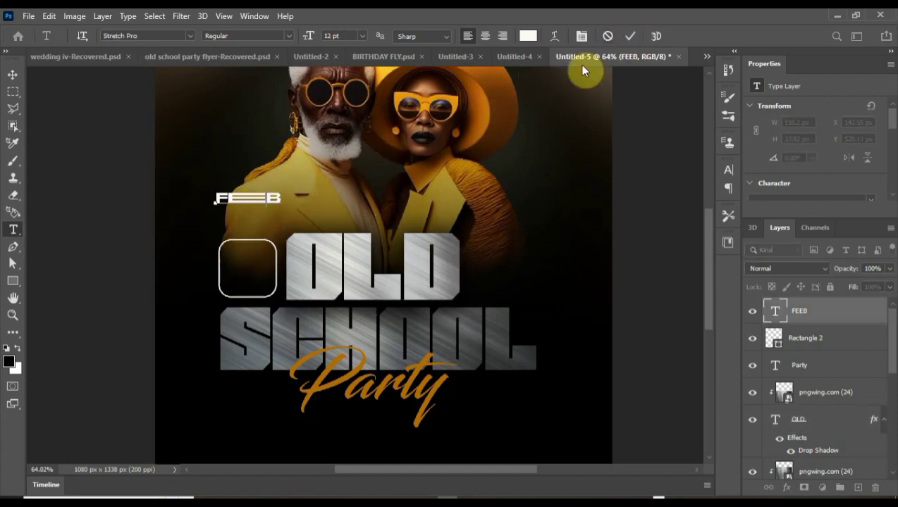
Step: Add a 14 text line and move FEEB down into the rounded square
click(322, 189)
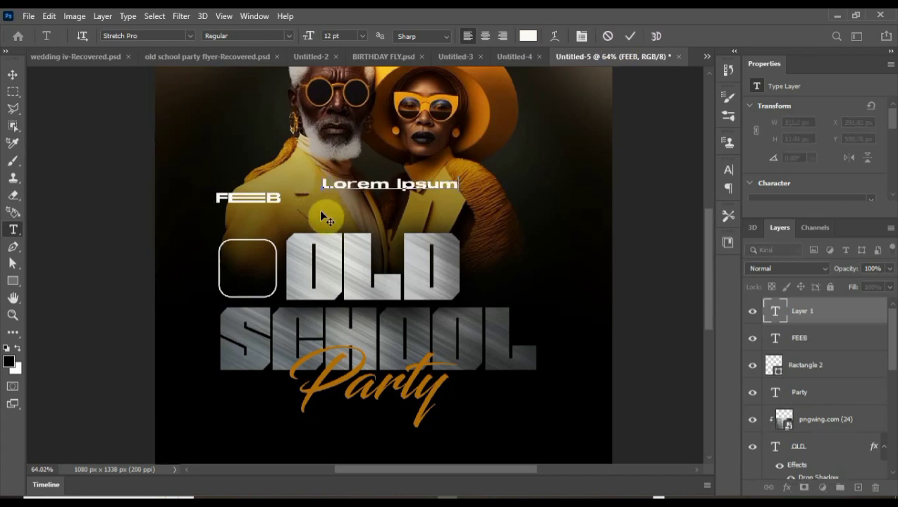
text(14)
click(630, 37)
click(13, 74)
drag(261, 202, 251, 250)
key(ctrl+t)
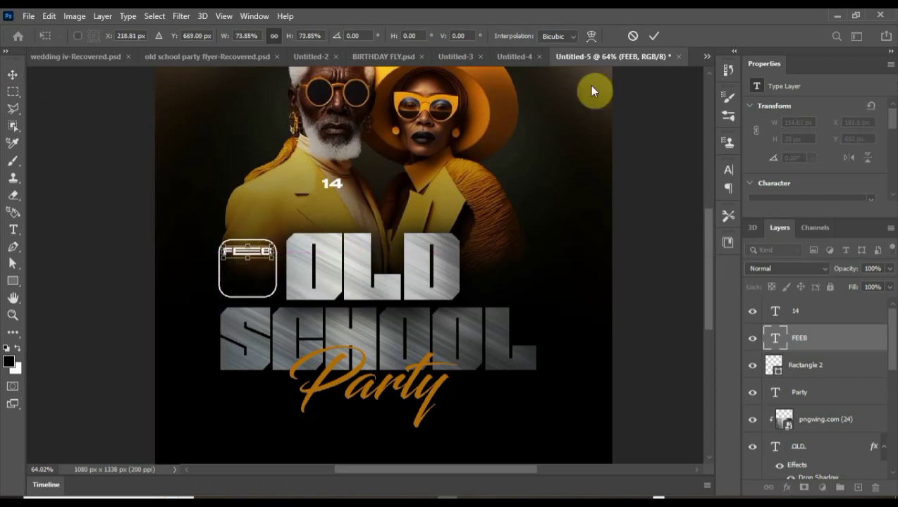
click(654, 36)
Step: Enlarge 14 to fill the square below FEEB and place a copy right of OLD
drag(338, 194, 245, 276)
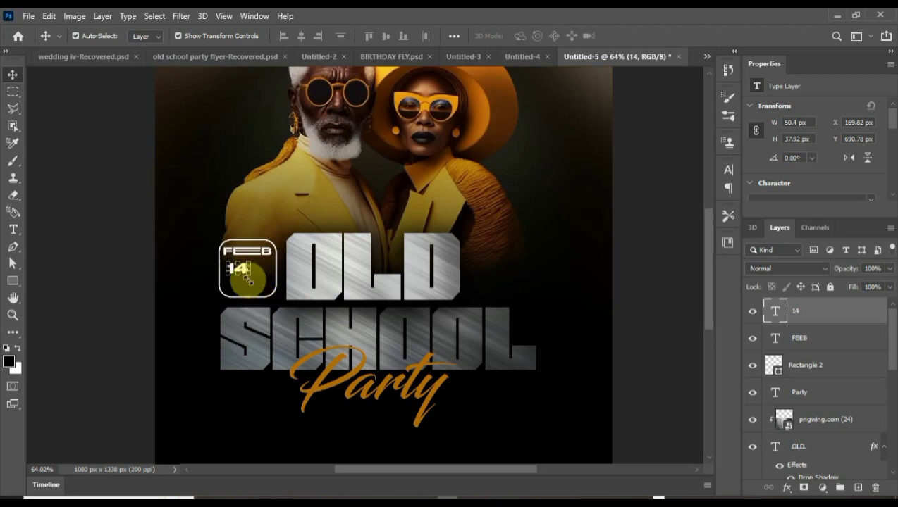
key(ctrl+t)
drag(264, 290, 258, 278)
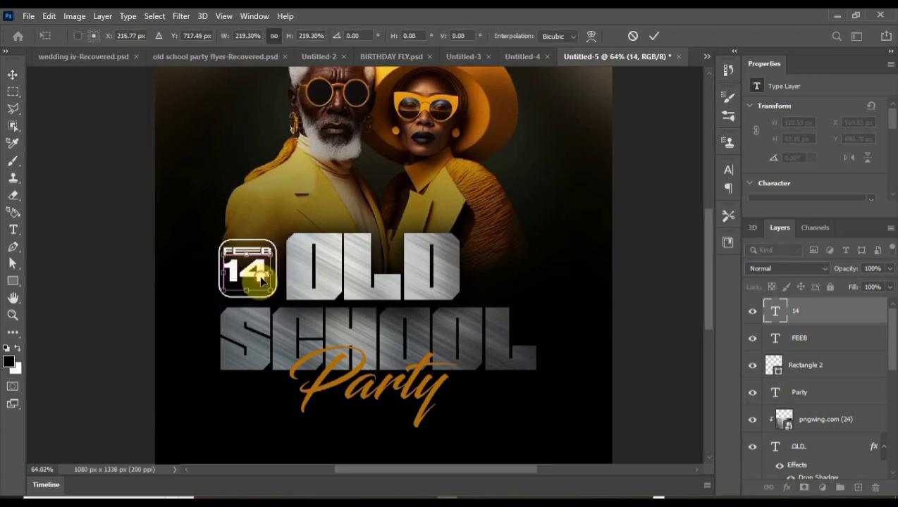
click(653, 36)
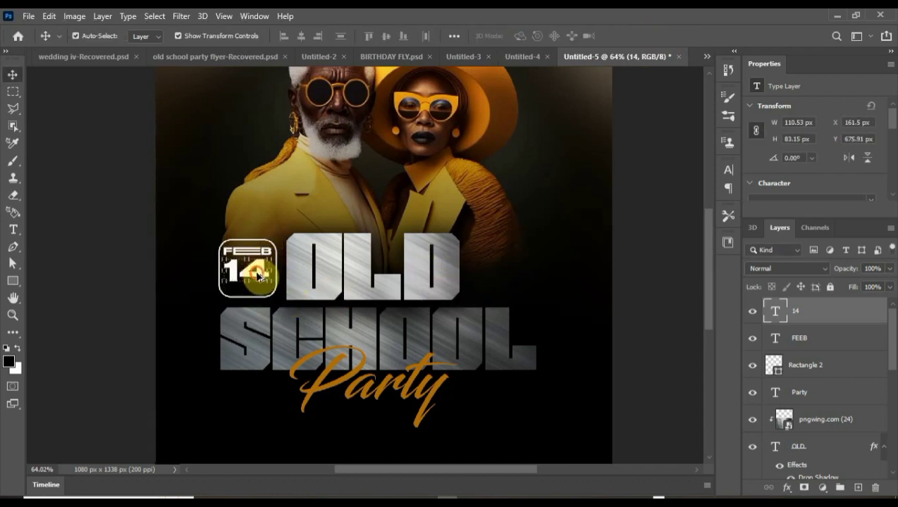
drag(257, 277, 507, 273)
Step: Change the copied 14 to read 9PM and shrink it to a small label
double_click(507, 273)
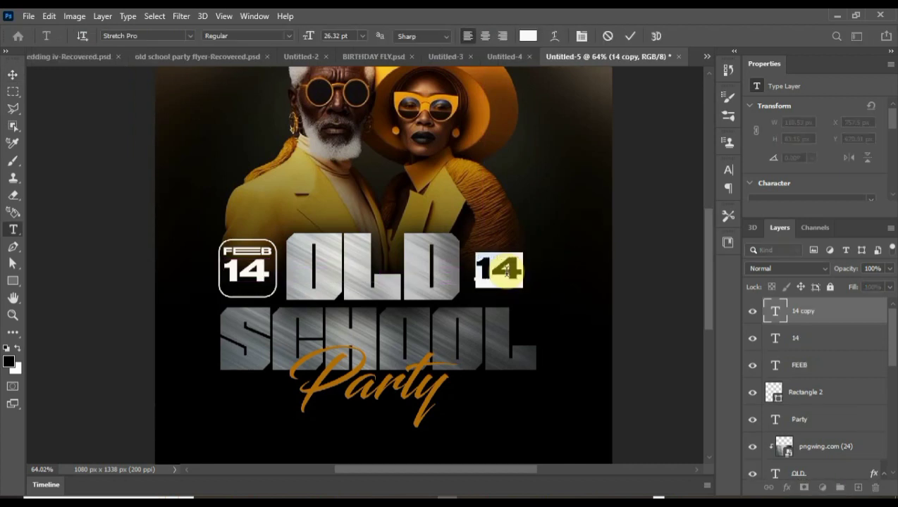
text(9PM)
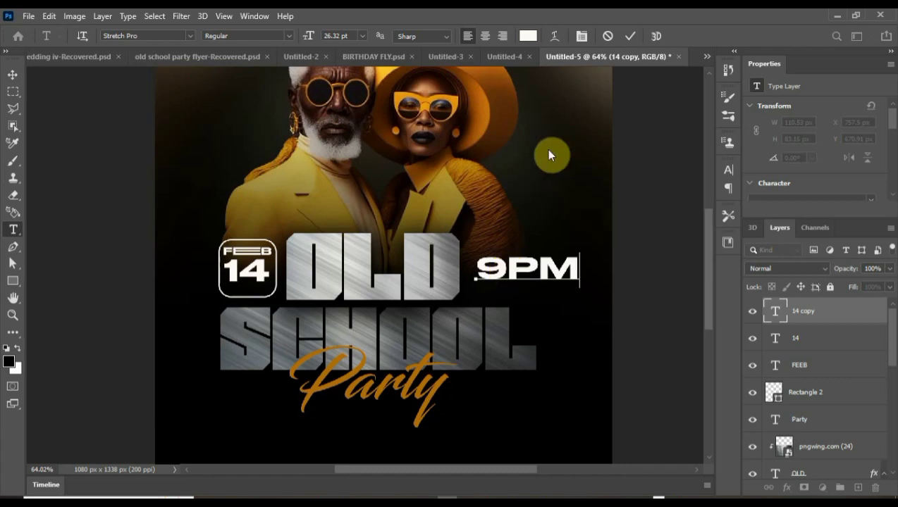
click(12, 74)
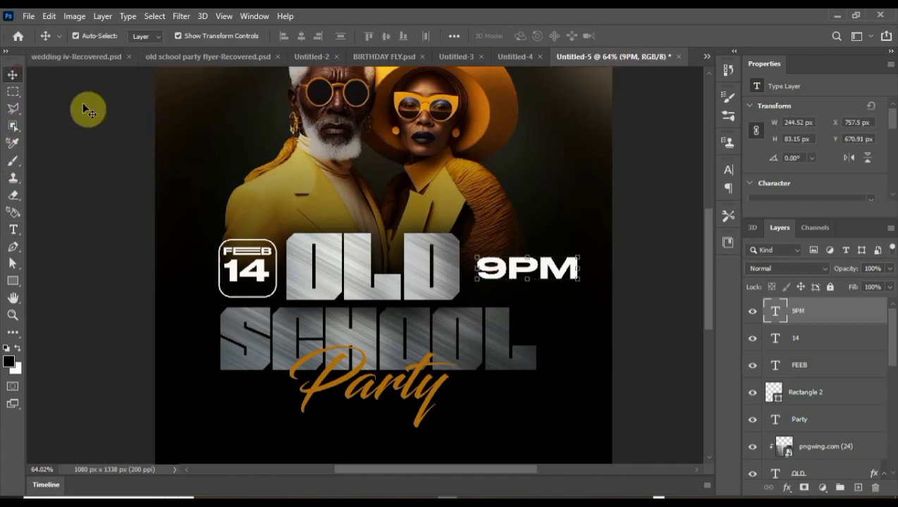
drag(574, 260, 505, 276)
click(654, 36)
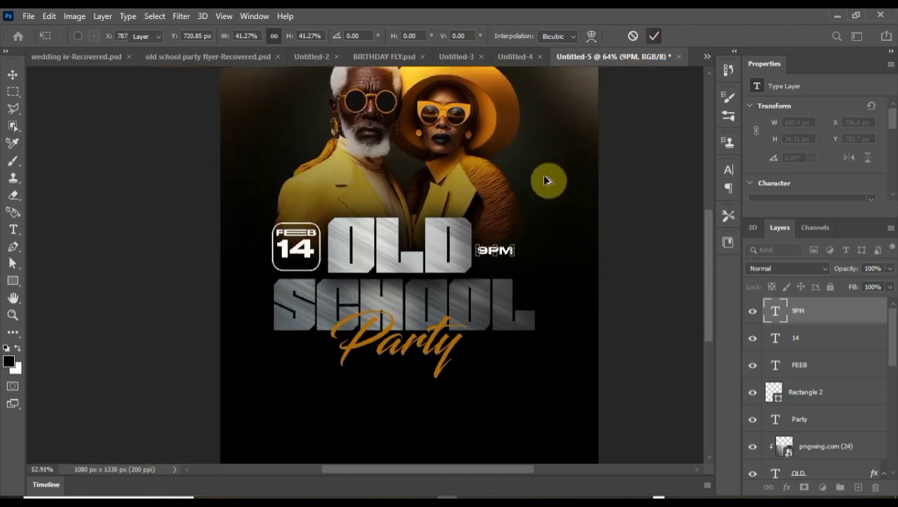
scroll(529, 197, down, 4)
scroll(374, 340, up, 2)
scroll(382, 344, down, 2)
scroll(363, 363, up, 3)
scroll(366, 361, down, 2)
scroll(366, 362, up, 1)
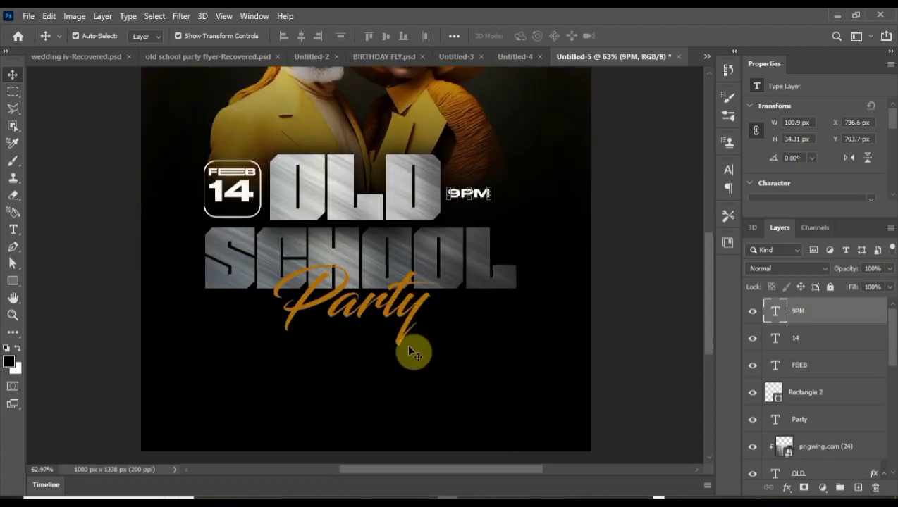
scroll(443, 292, down, 2)
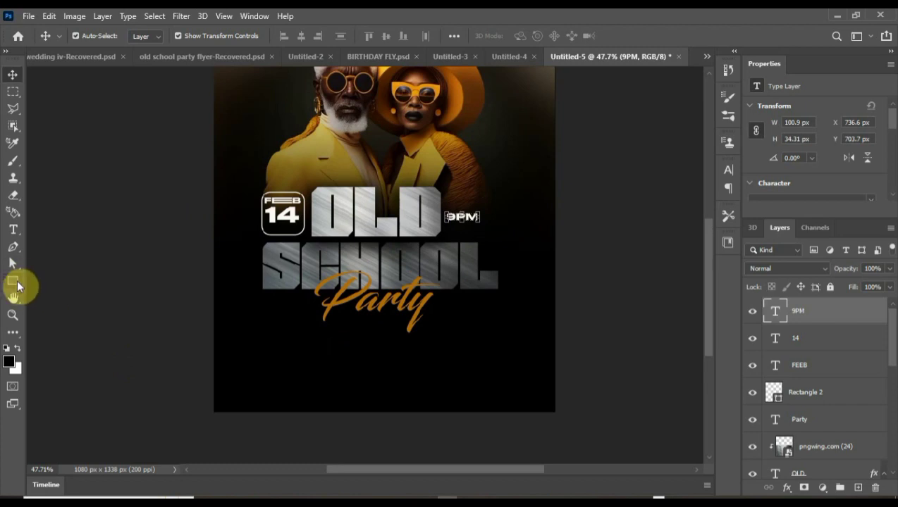
Step: Drag the gold swirl image from the flyer images folder onto the flyer
click(255, 493)
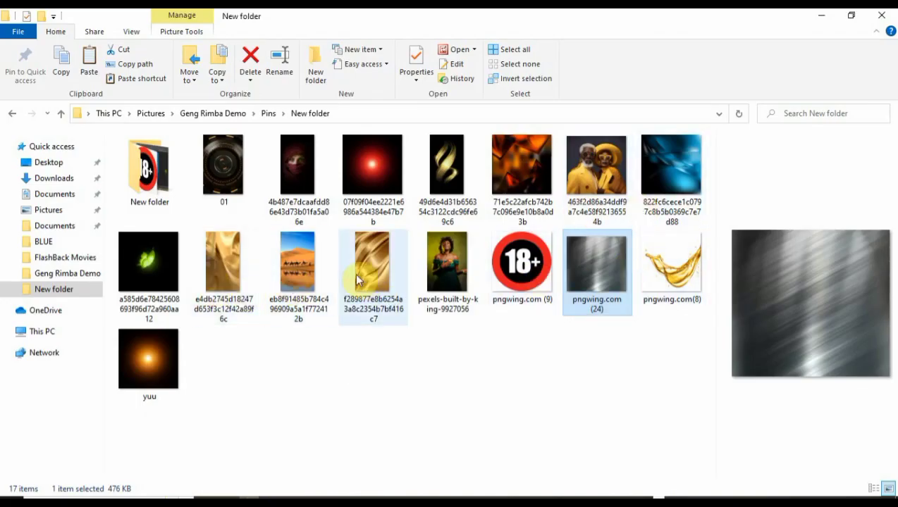
click(427, 172)
drag(427, 173, 472, 449)
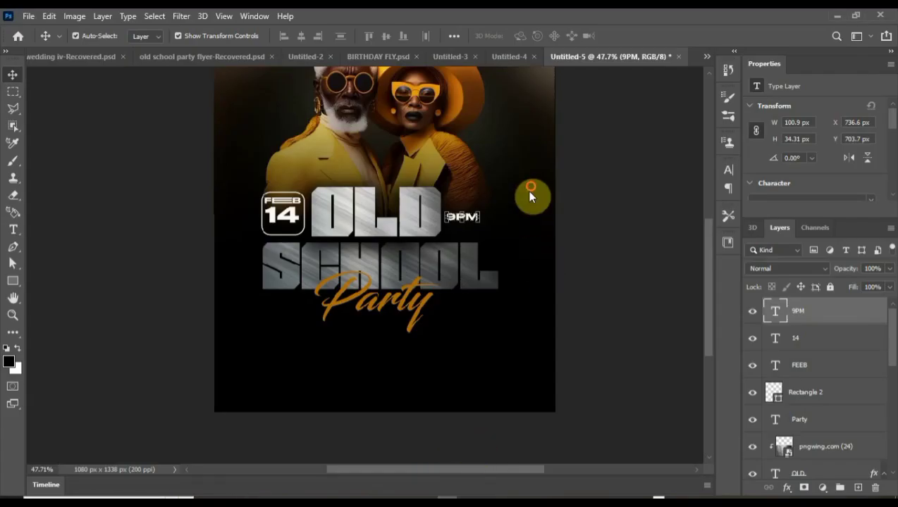
Step: Place the gold swirl, set its blend mode to Screen, and move it toward the right edge
drag(530, 197, 530, 198)
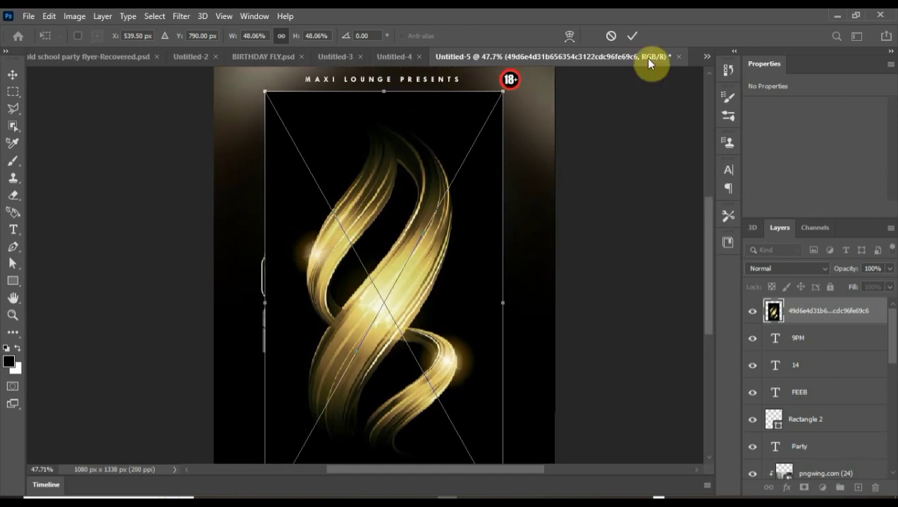
click(631, 36)
drag(396, 301, 527, 242)
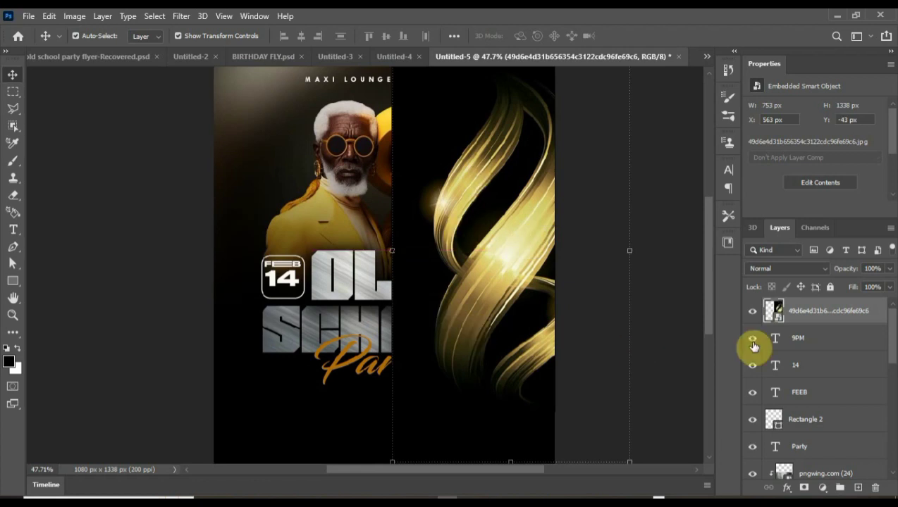
click(789, 268)
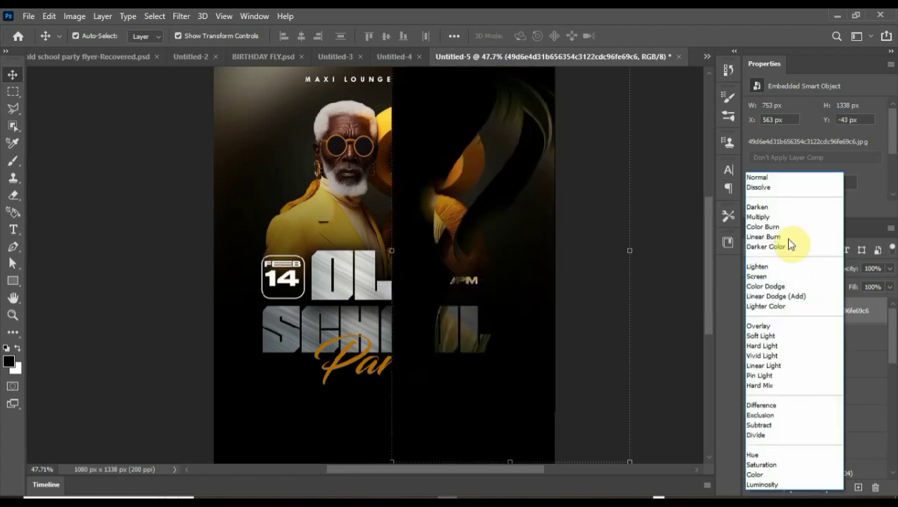
click(767, 277)
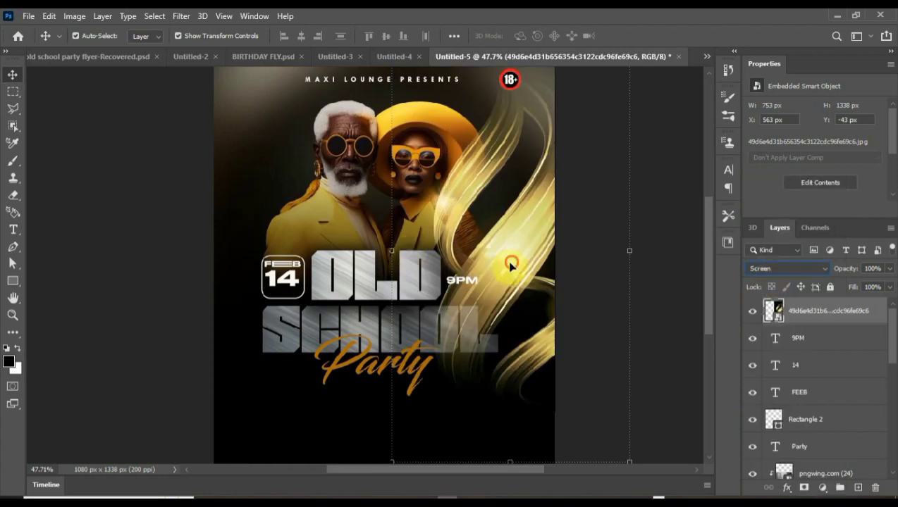
drag(510, 262, 567, 233)
Step: Fade the gold swirl layer to 29% opacity
click(889, 269)
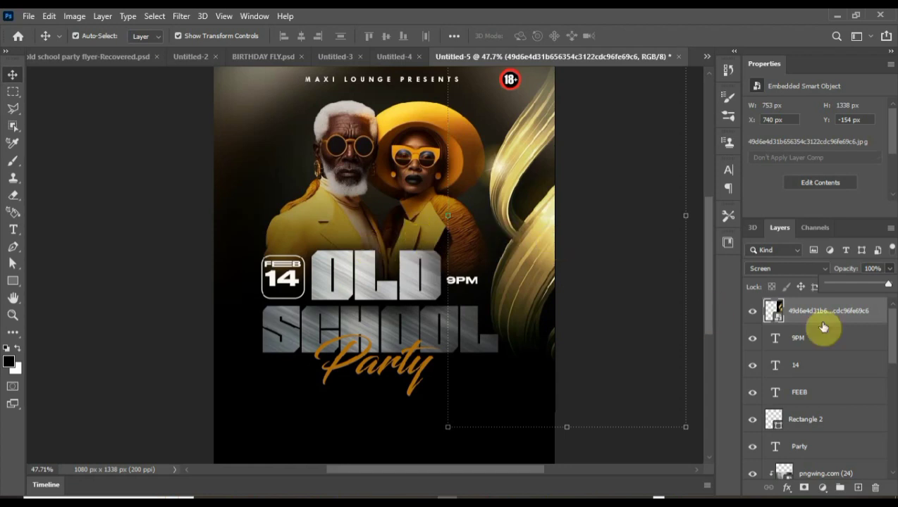
click(546, 270)
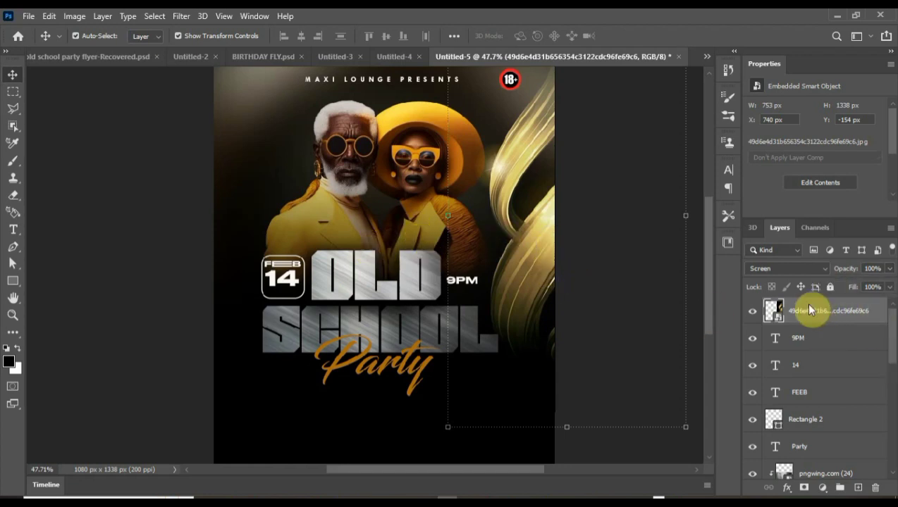
click(889, 269)
drag(873, 291, 846, 289)
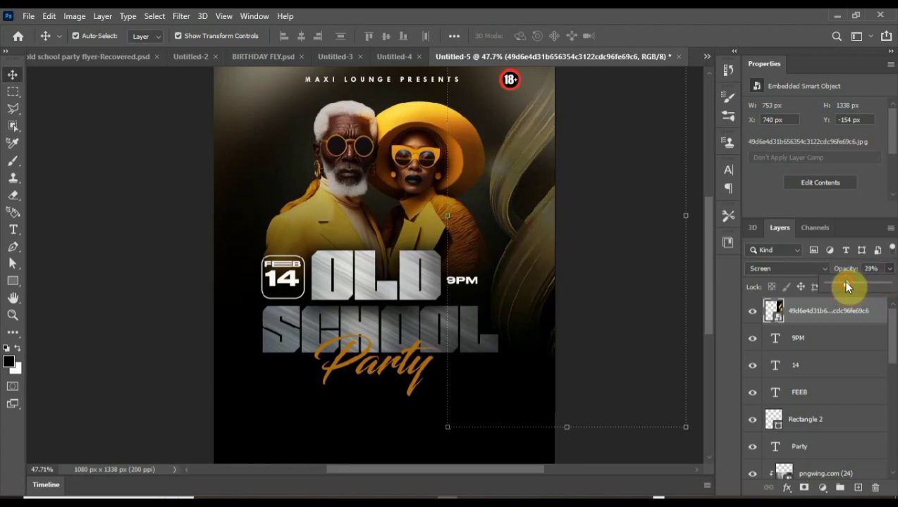
key(ctrl+t)
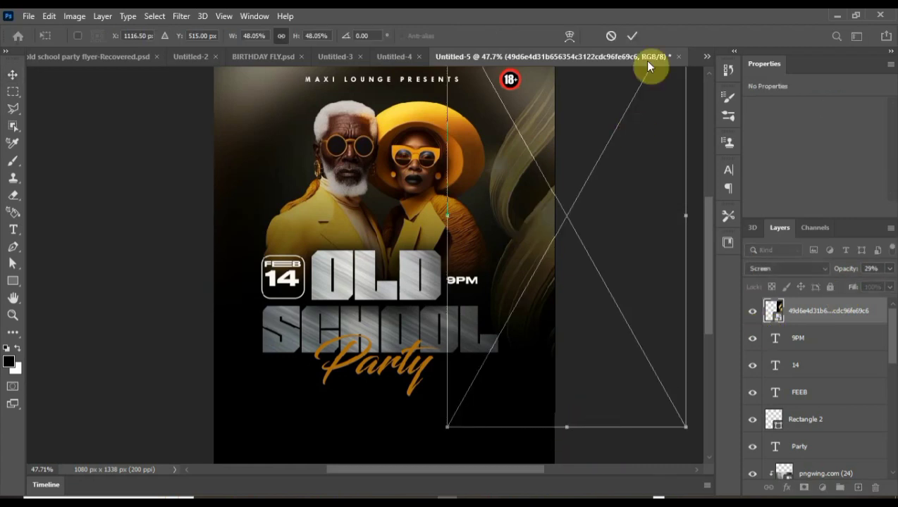
Step: Commit the swirl transform and Alt-drag a copy of the gold swirl to the flyer's left edge
key(Return)
scroll(493, 262, down, 3)
scroll(423, 265, up, 2)
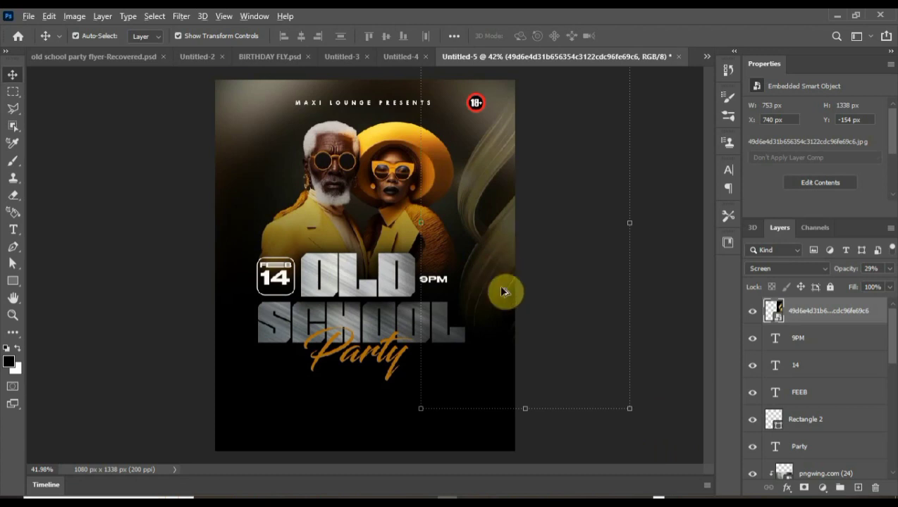
click(505, 268)
drag(294, 323, 173, 381)
scroll(366, 275, down, 2)
click(508, 233)
Step: Preview the flyer with the panels hidden, then bring the panels back
scroll(369, 268, up, 2)
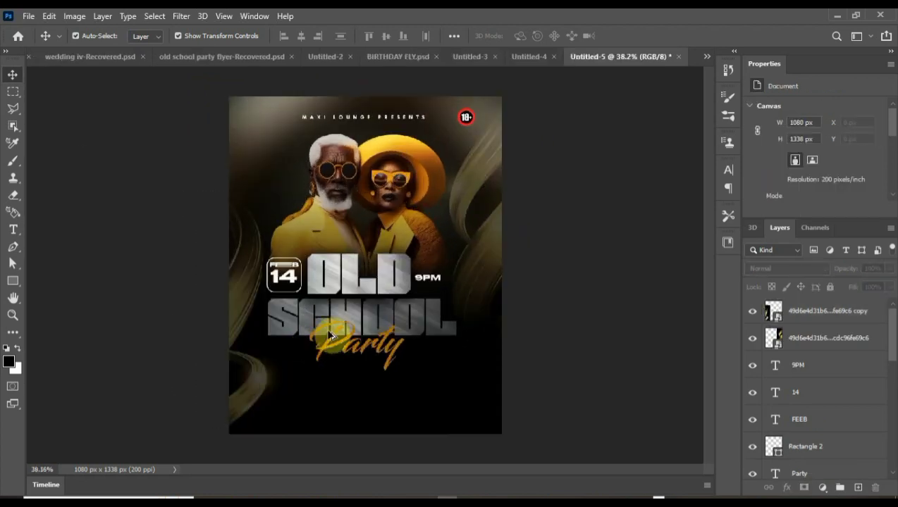
scroll(448, 214, up, 1)
scroll(449, 215, down, 1)
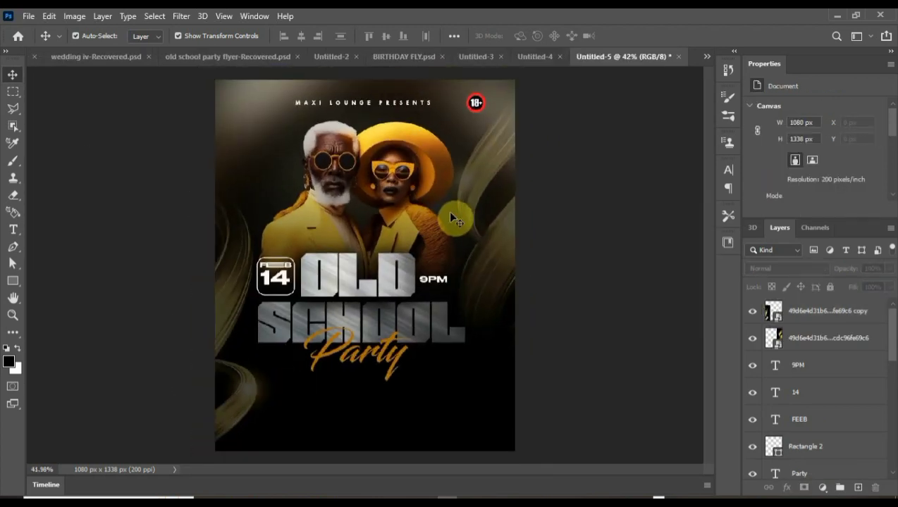
key(Tab)
scroll(578, 215, up, 1)
scroll(591, 210, down, 1)
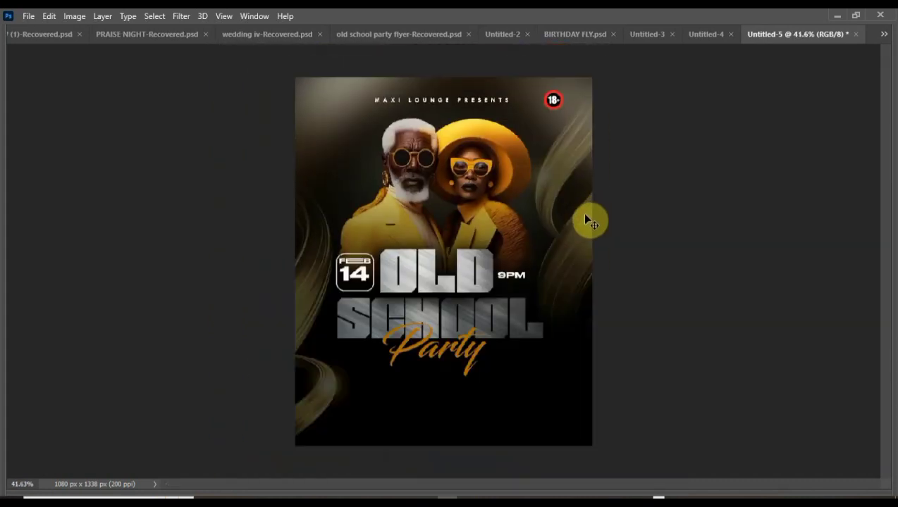
key(Tab)
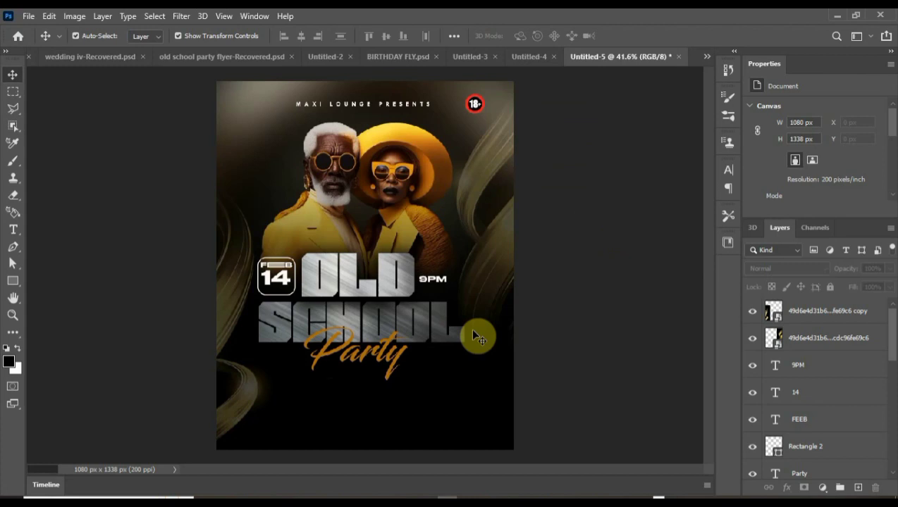
scroll(352, 359, up, 1)
scroll(360, 359, down, 1)
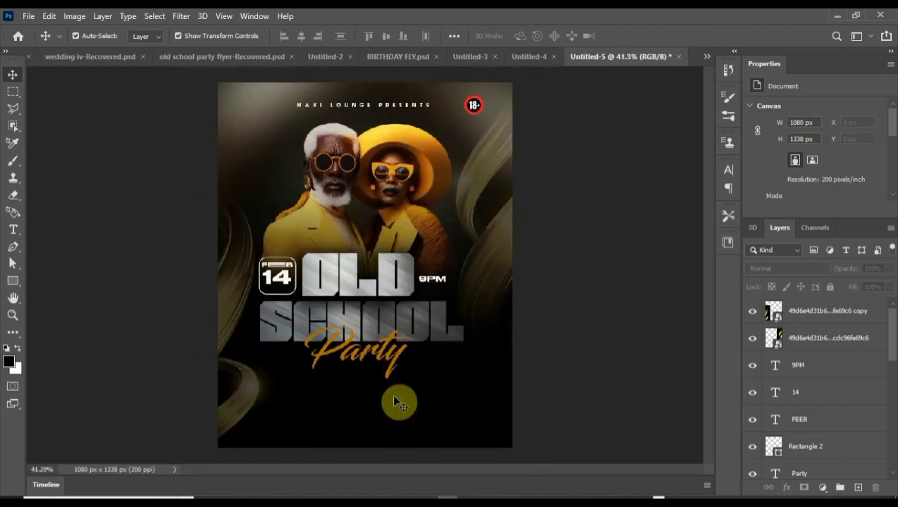
scroll(389, 356, up, 1)
scroll(388, 363, down, 1)
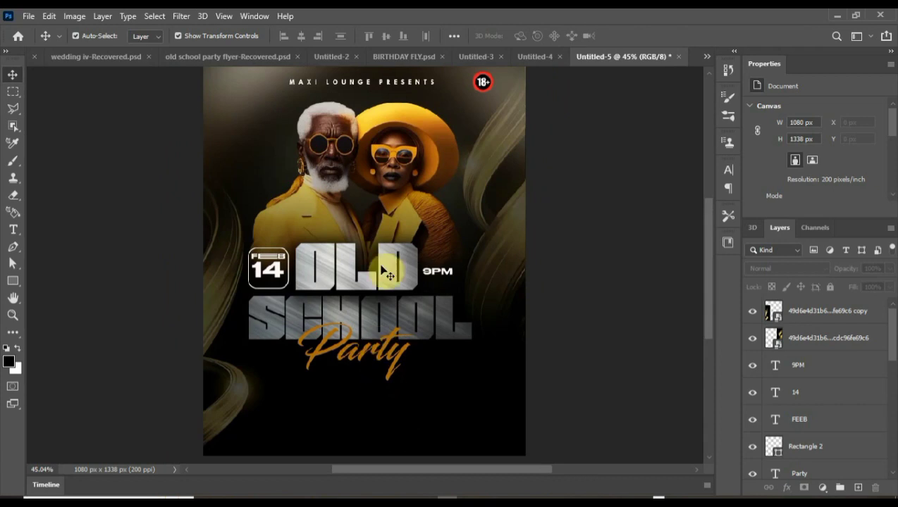
Step: Drag the yuu glow image from File Explorer onto the flyer and shift it right
click(220, 496)
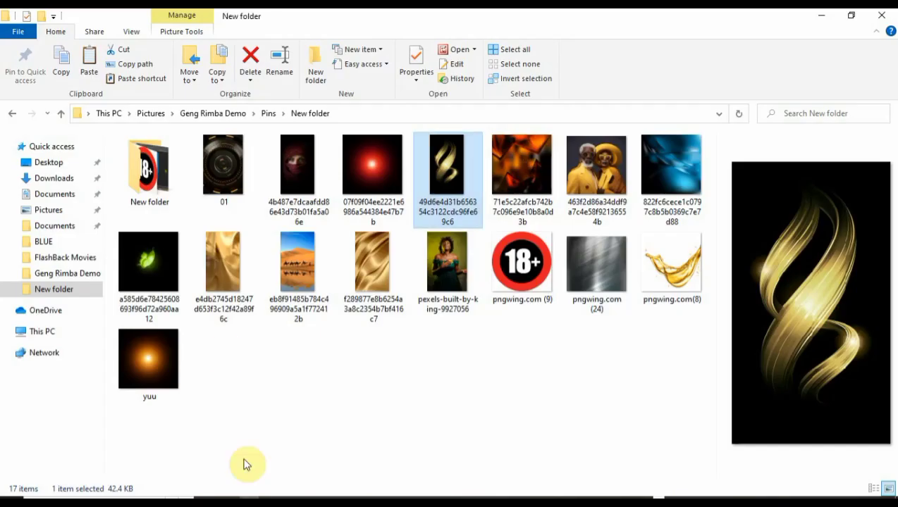
drag(165, 363, 511, 314)
drag(307, 257, 382, 267)
Step: Commit the yuu glow placement, set it to Screen blend mode and 43% opacity
click(632, 37)
click(761, 268)
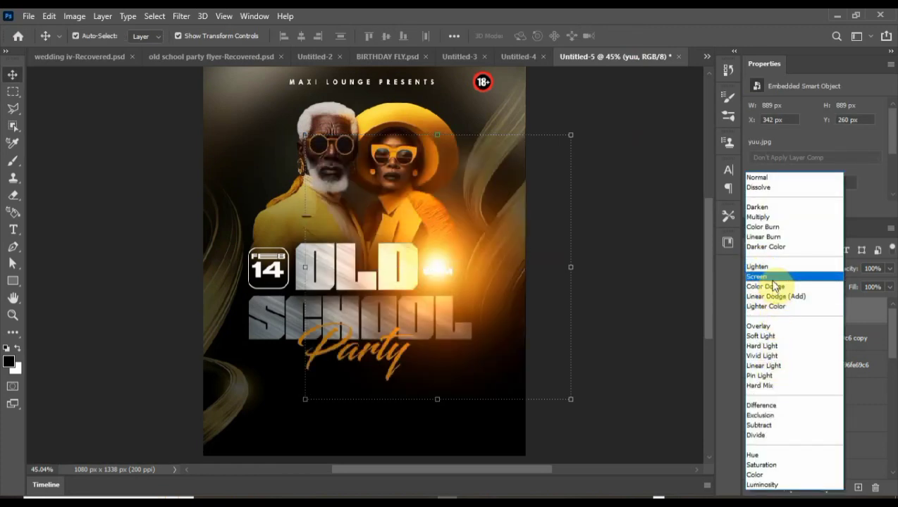
click(764, 276)
drag(439, 291, 369, 275)
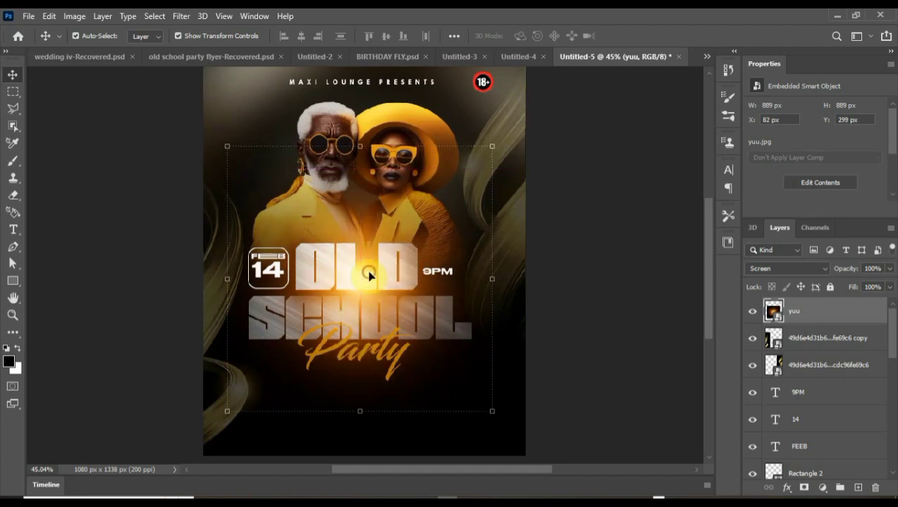
click(889, 268)
mouse_move(889, 283)
mouse_down()
mouse_move(848, 283)
mouse_move(887, 284)
mouse_up()
Step: Move the glow to the lower right and duplicate it into yuu copy and yuu copy 2
drag(370, 287, 582, 369)
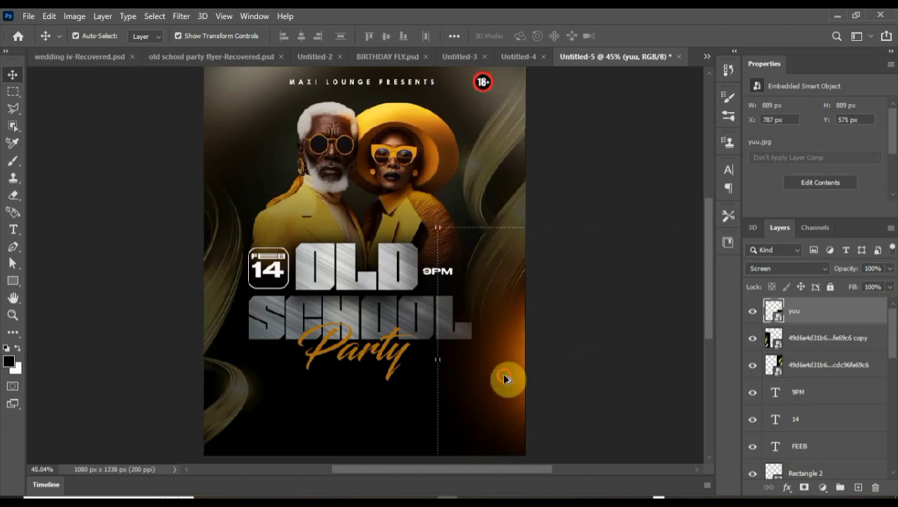
drag(503, 379, 266, 178)
scroll(255, 216, down, 2)
key(ctrl+j)
scroll(395, 294, up, 1)
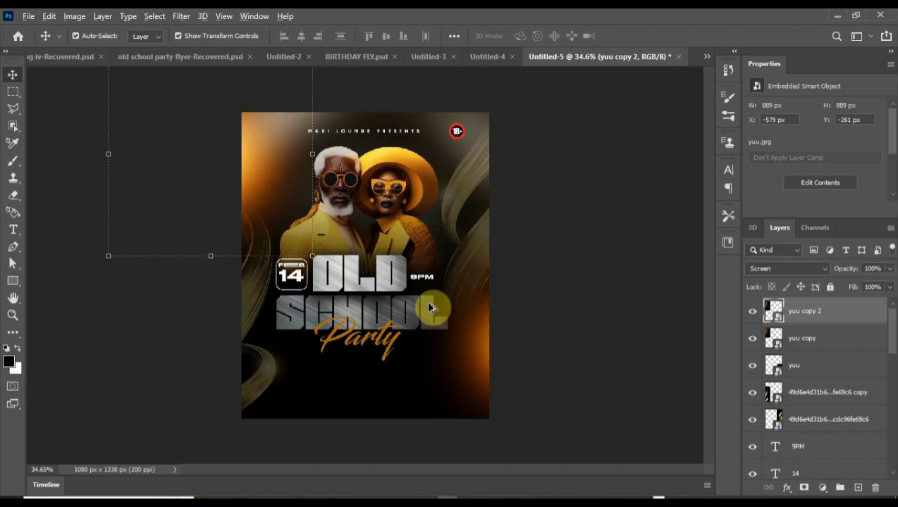
click(530, 281)
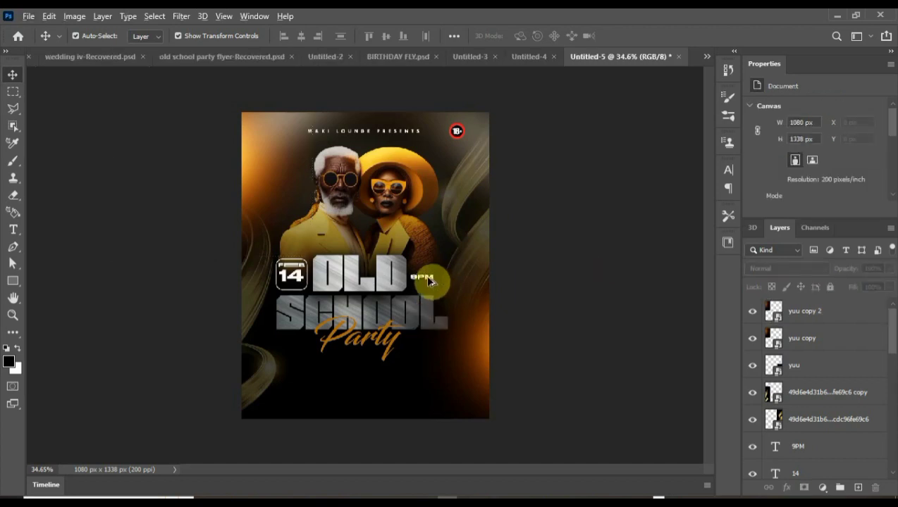
drag(428, 281, 448, 312)
key(ctrl+z)
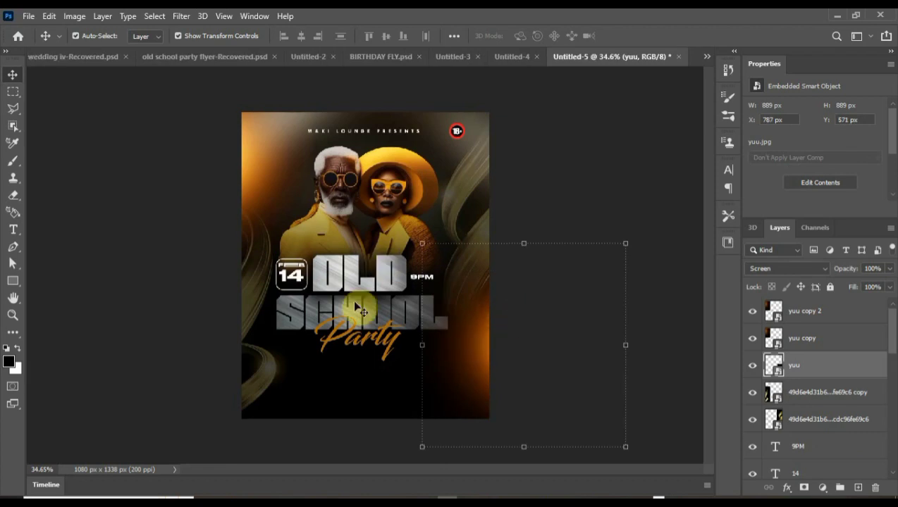
click(562, 171)
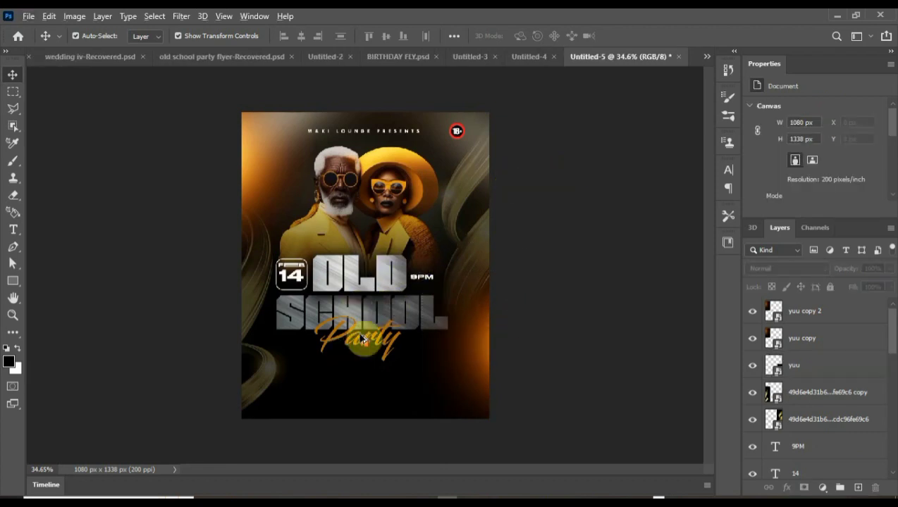
scroll(363, 339, up, 2)
scroll(365, 322, down, 1)
scroll(343, 179, up, 1)
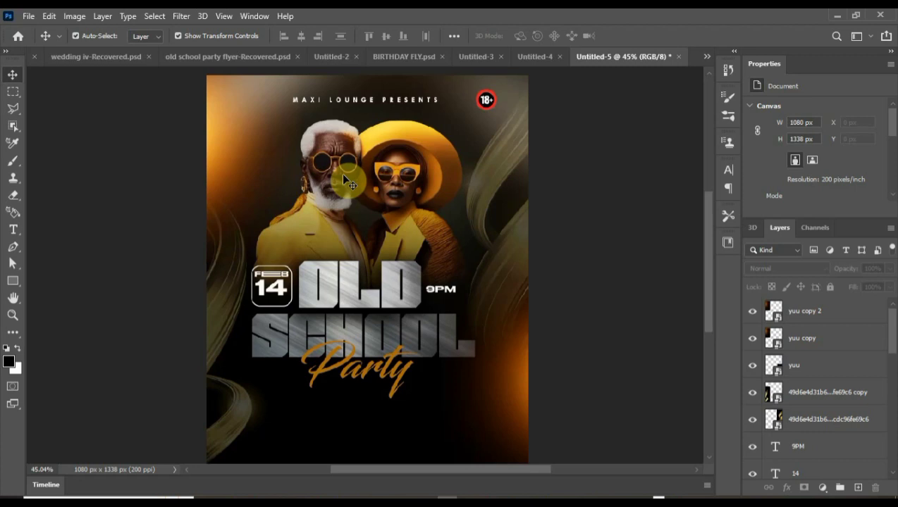
Step: Switch to the completed flyer document, select the Party text and zoom out
click(220, 56)
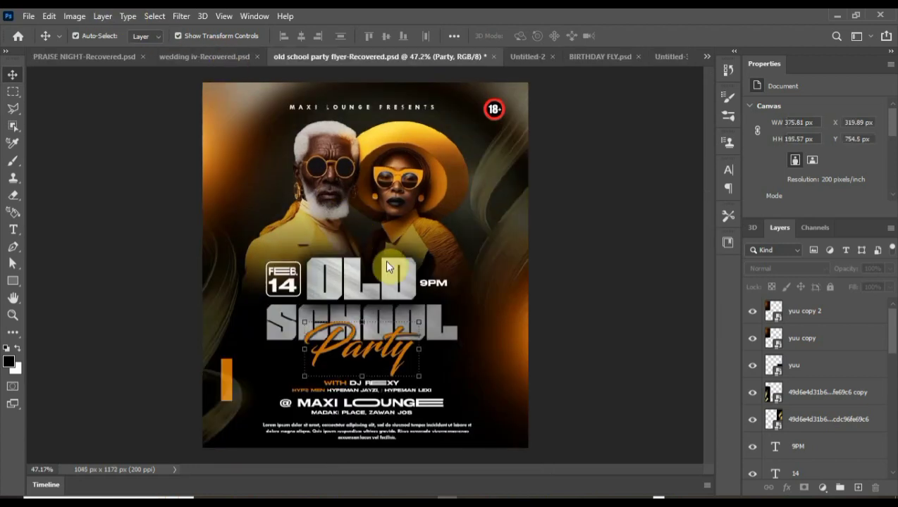
click(367, 265)
key(ctrl+minus)
Step: Inspect the finished flyer, then hide all panels and toolbars to present it
scroll(374, 270, up, 3)
scroll(358, 343, down, 1)
scroll(358, 343, up, 1)
scroll(377, 433, up, 3)
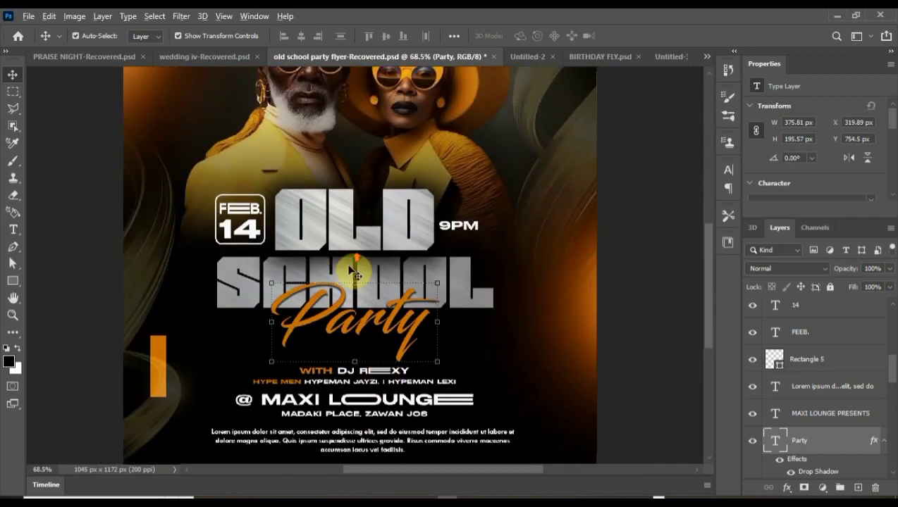
scroll(347, 268, up, 2)
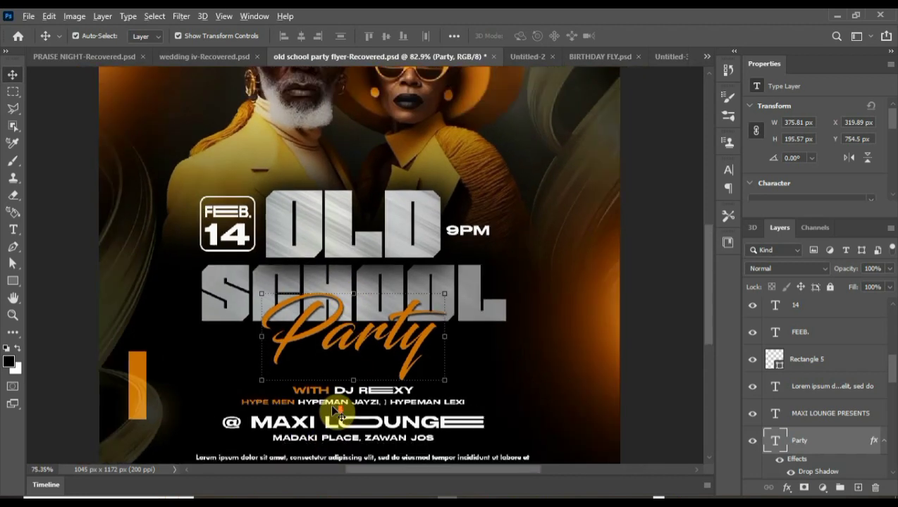
scroll(327, 270, down, 3)
scroll(305, 181, down, 2)
key(Tab)
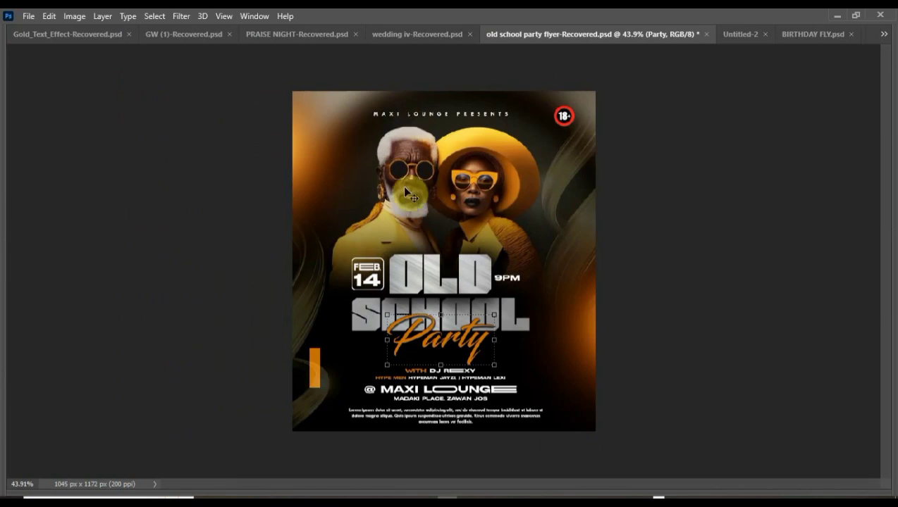